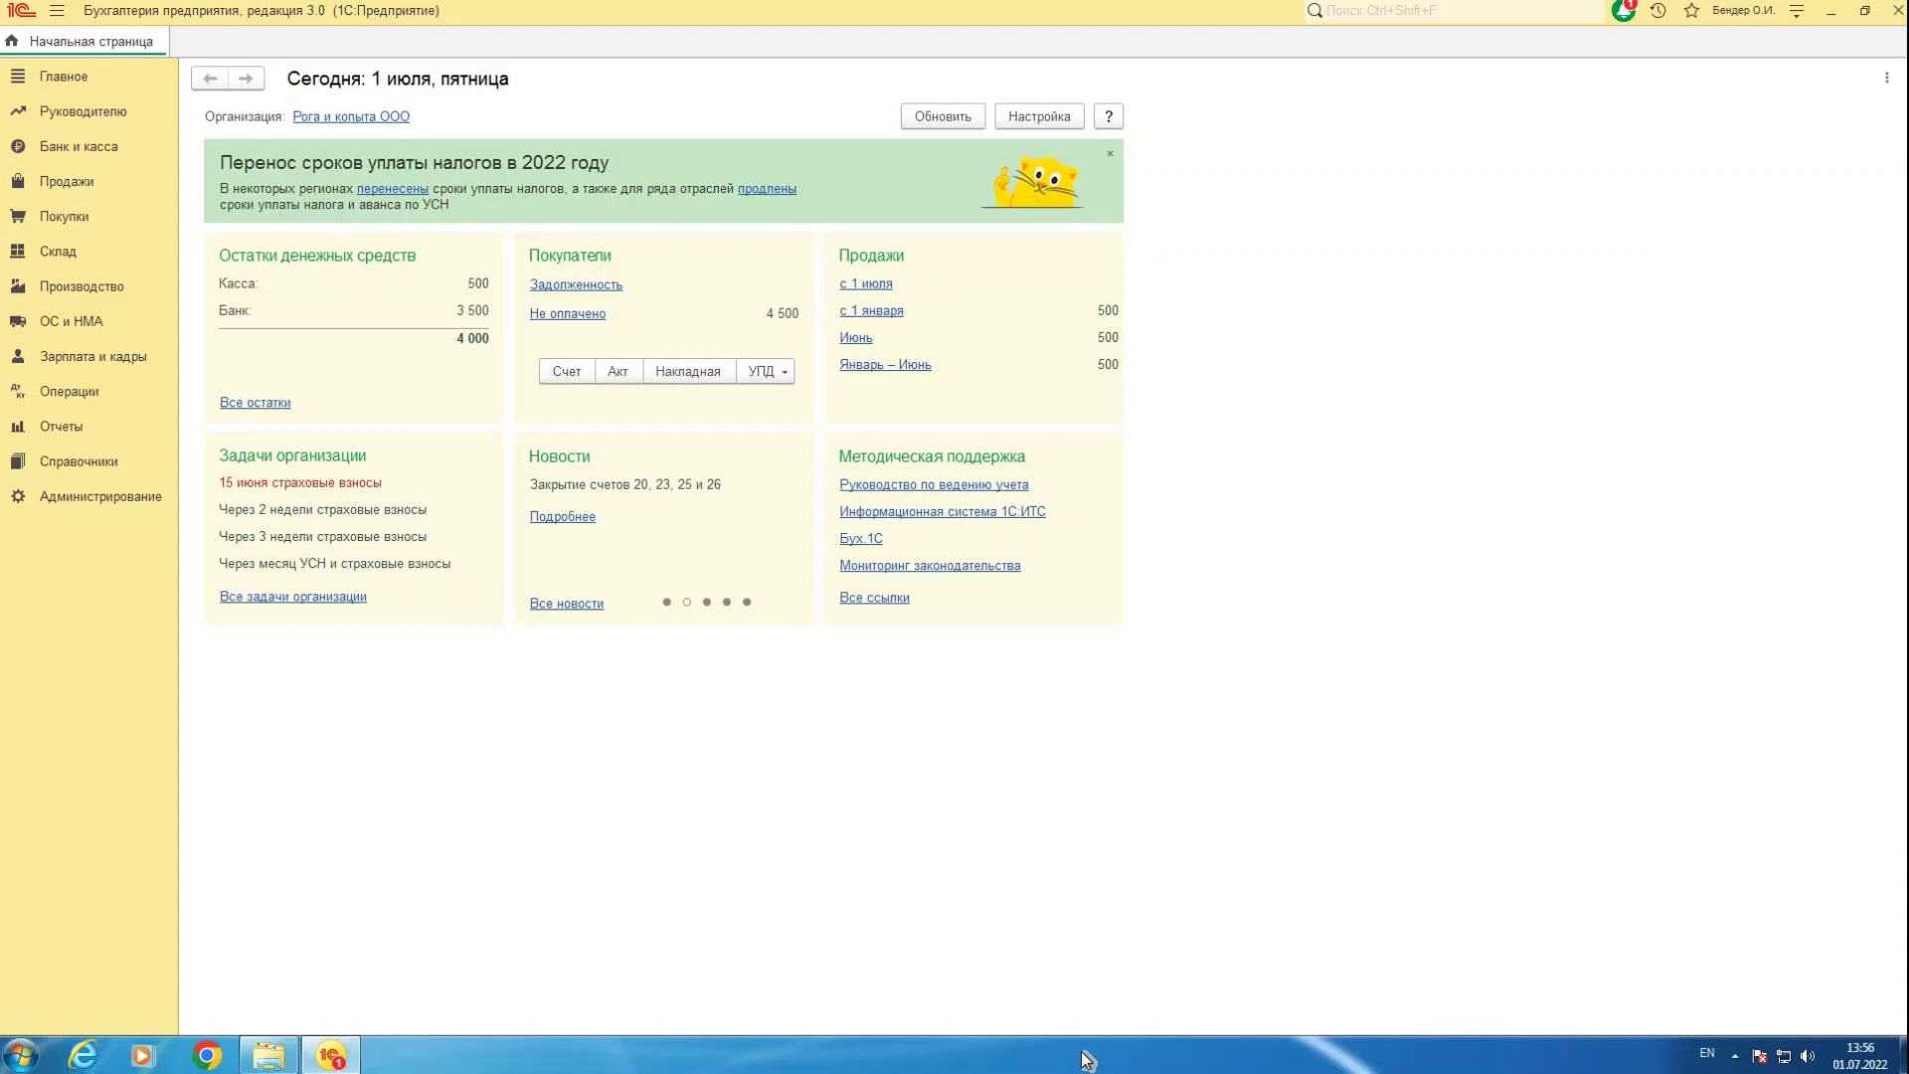
# Enable «Дополнительные отчеты и обработки» in the print forms, reports and processing settings and open its list.
pyautogui.click(141, 500)
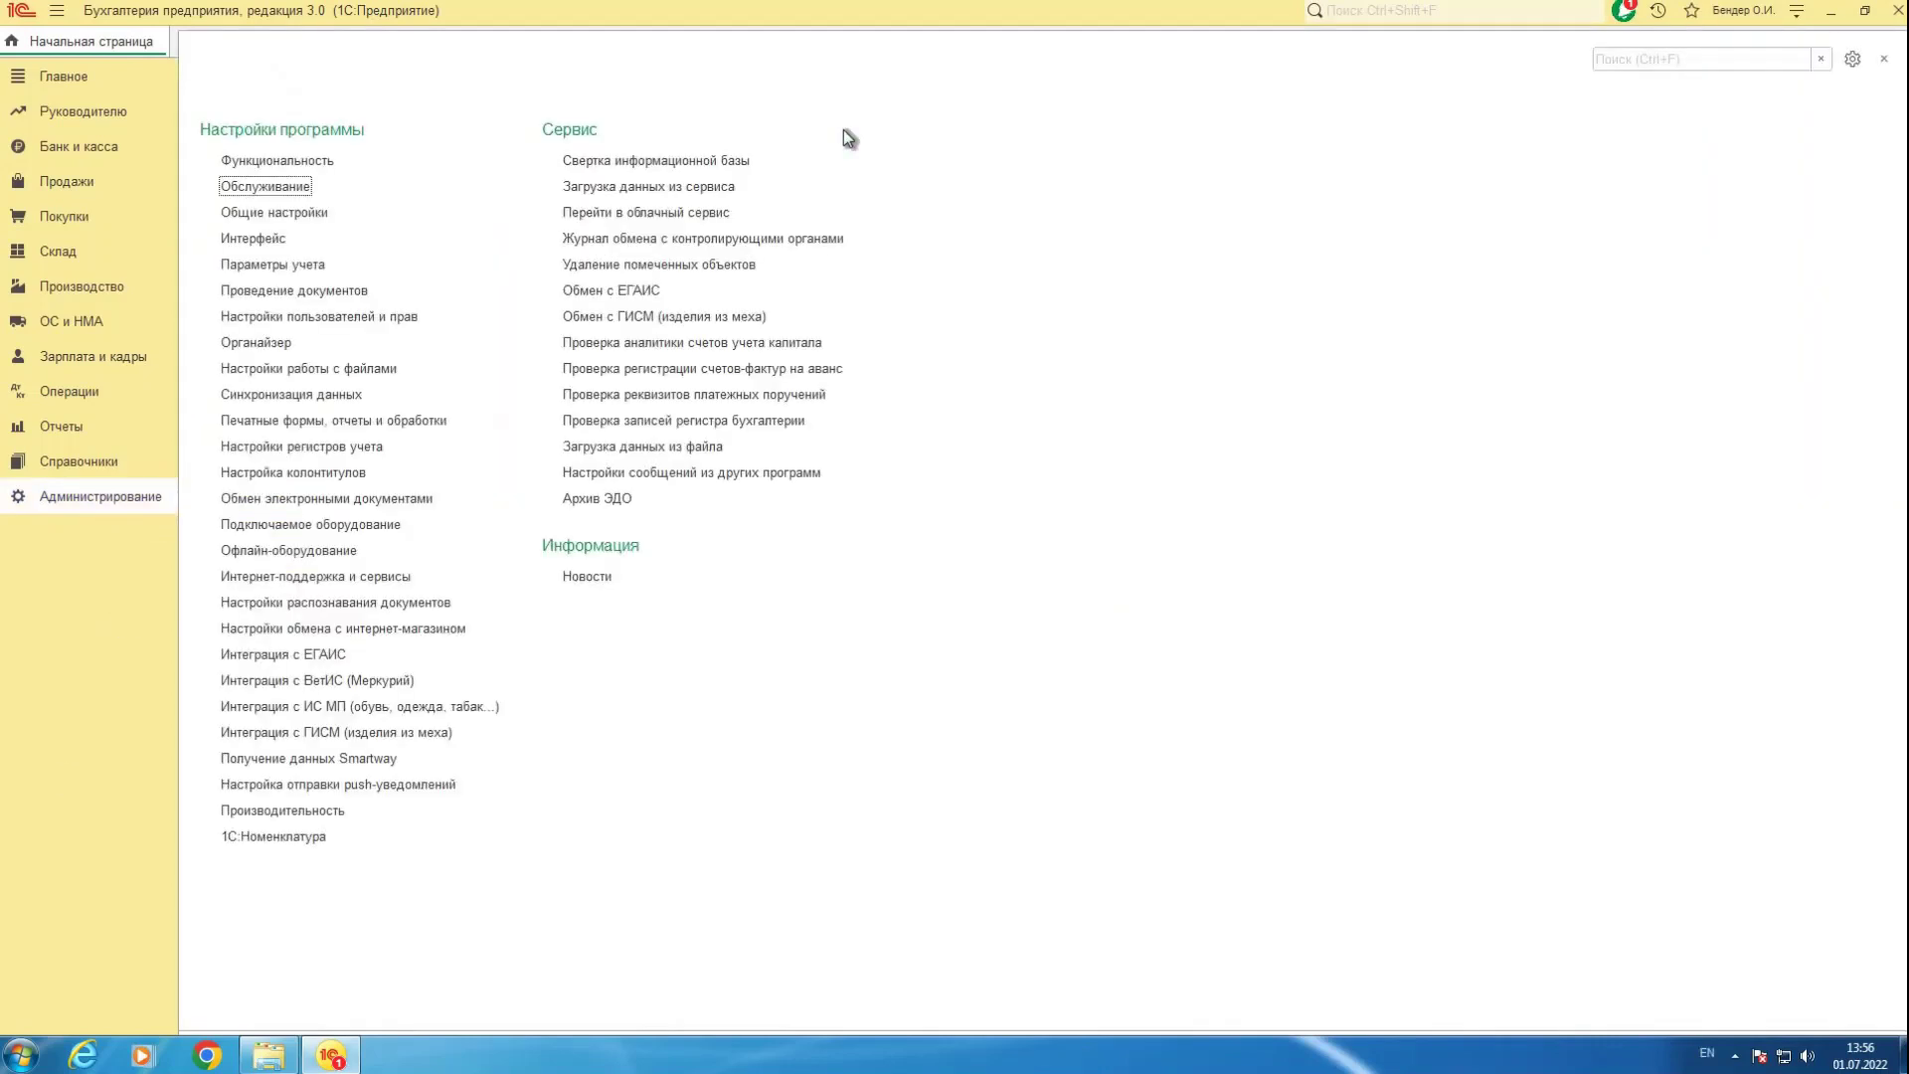
pyautogui.click(311, 426)
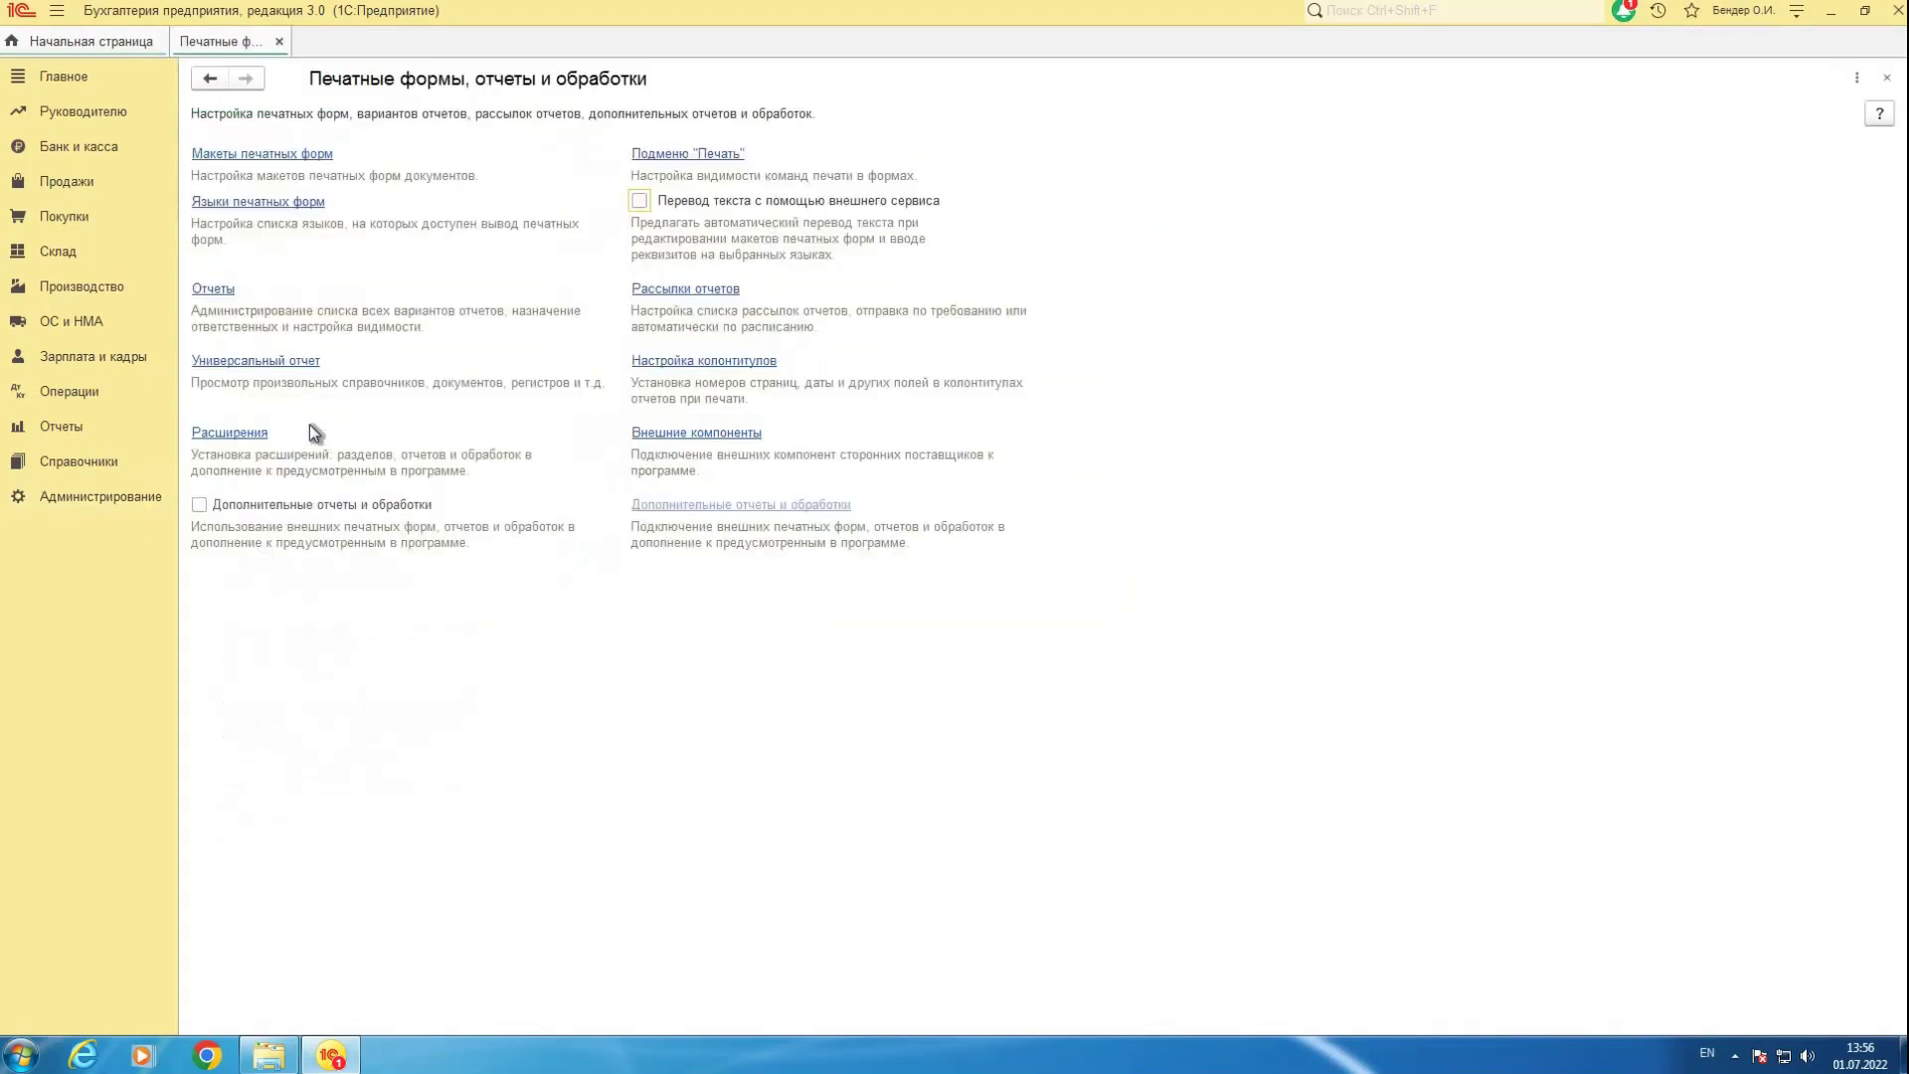
pyautogui.click(198, 505)
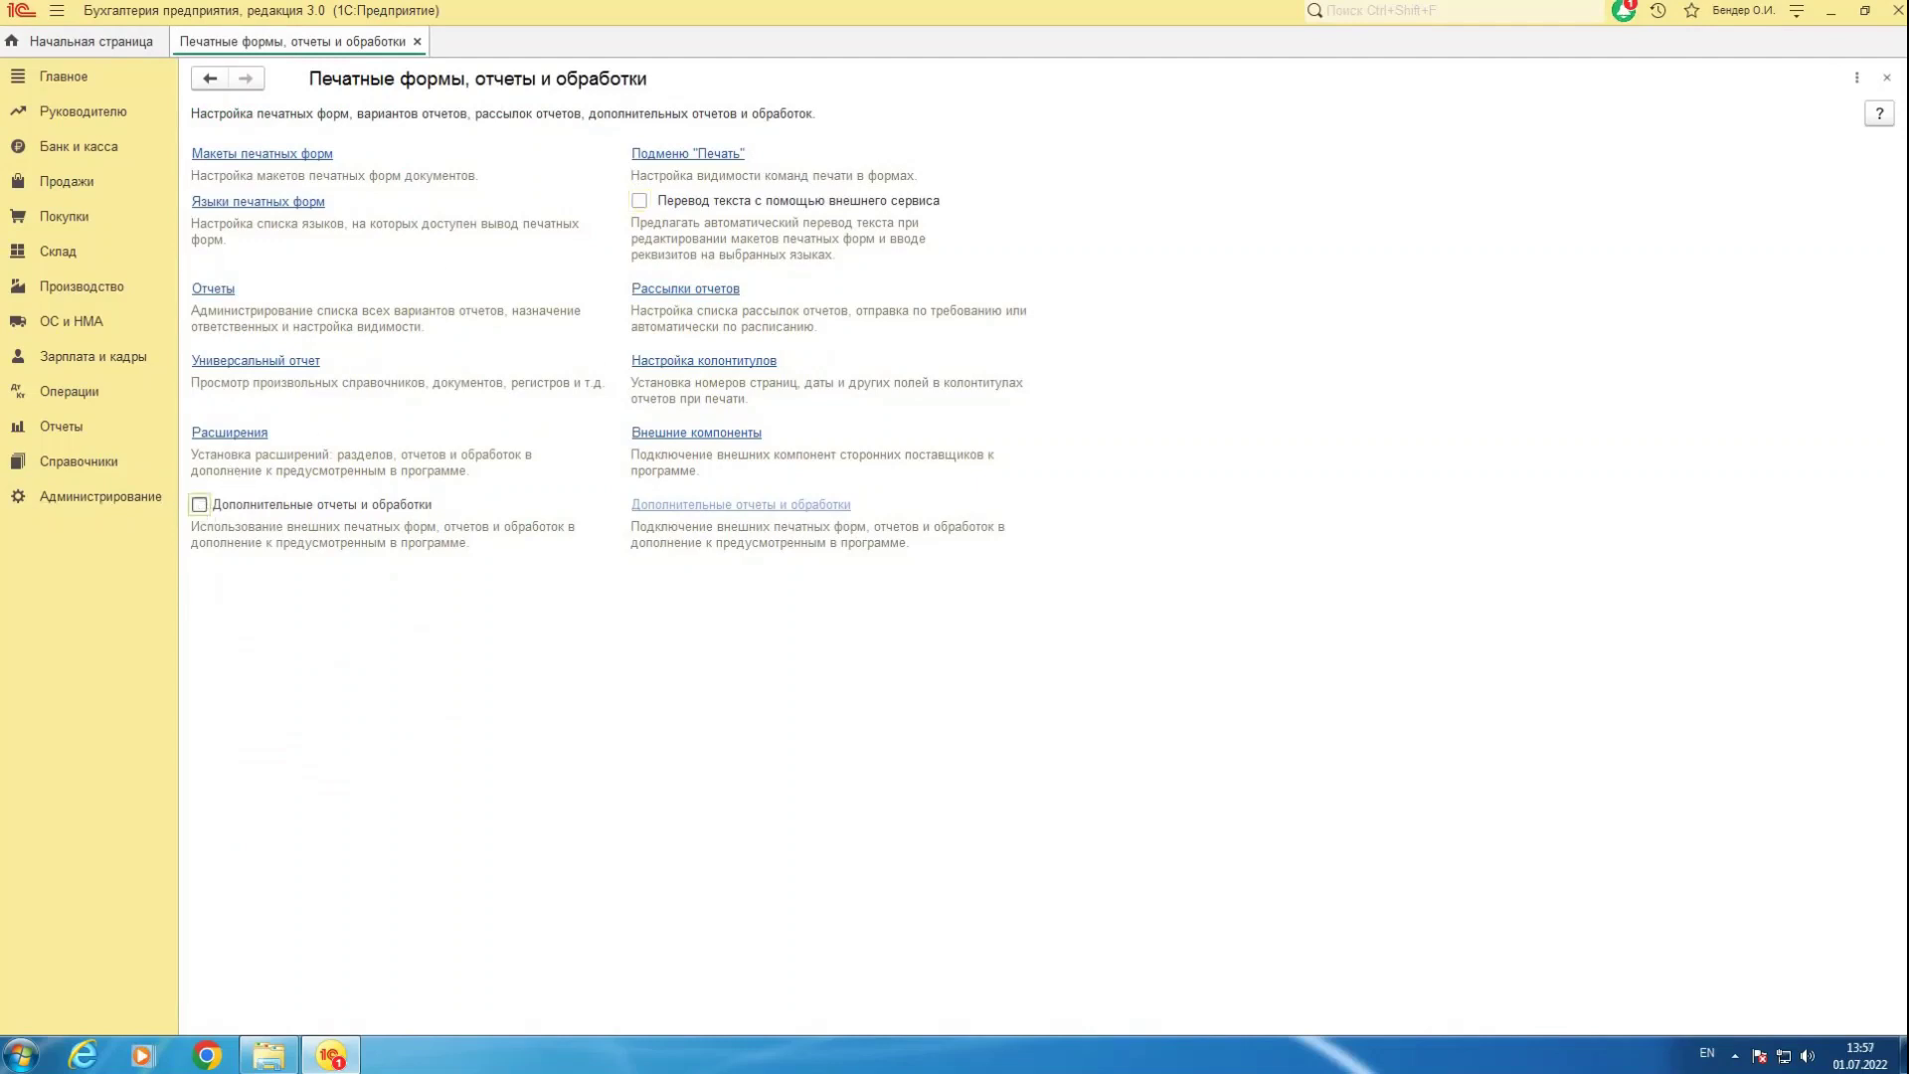
pyautogui.click(731, 507)
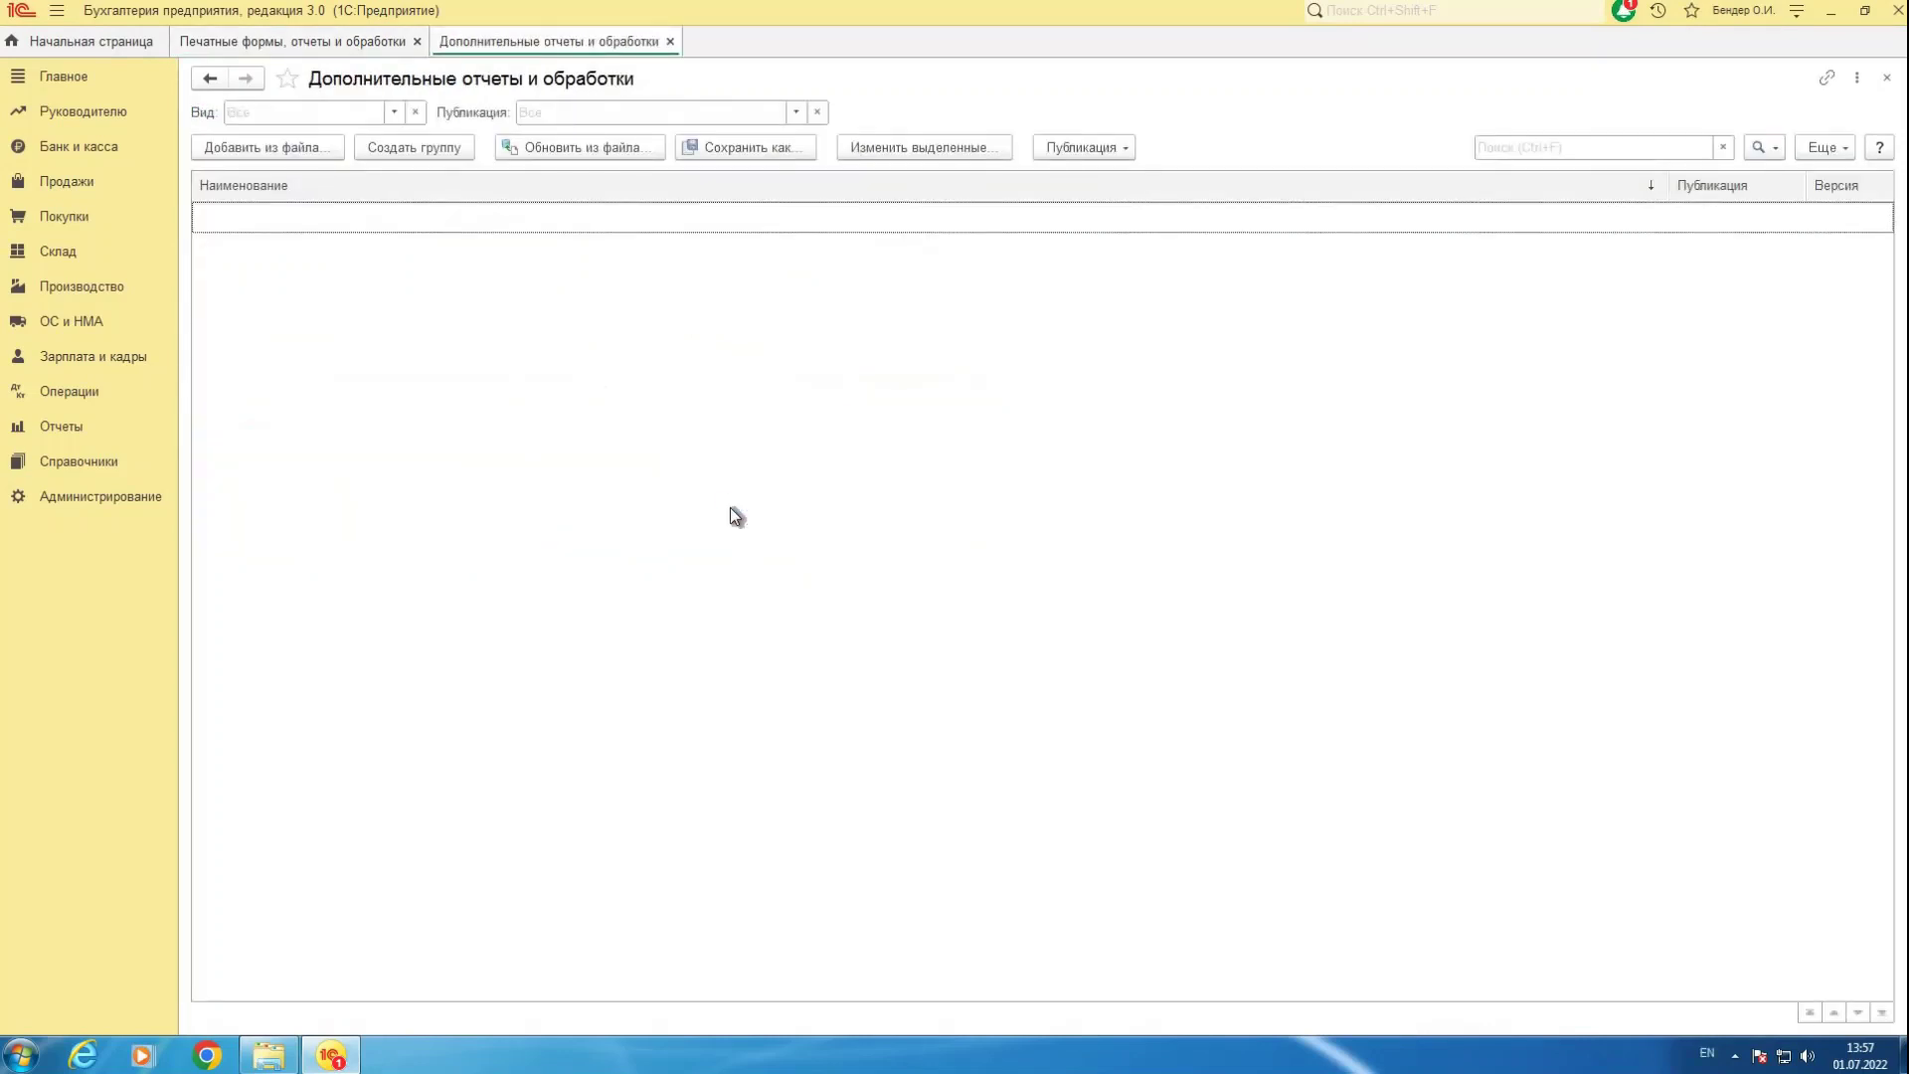
# Add the external processing file СинхронизацияУчетКлиентов from the 1c folder on drive C, accepting the security warning.
pyautogui.click(296, 147)
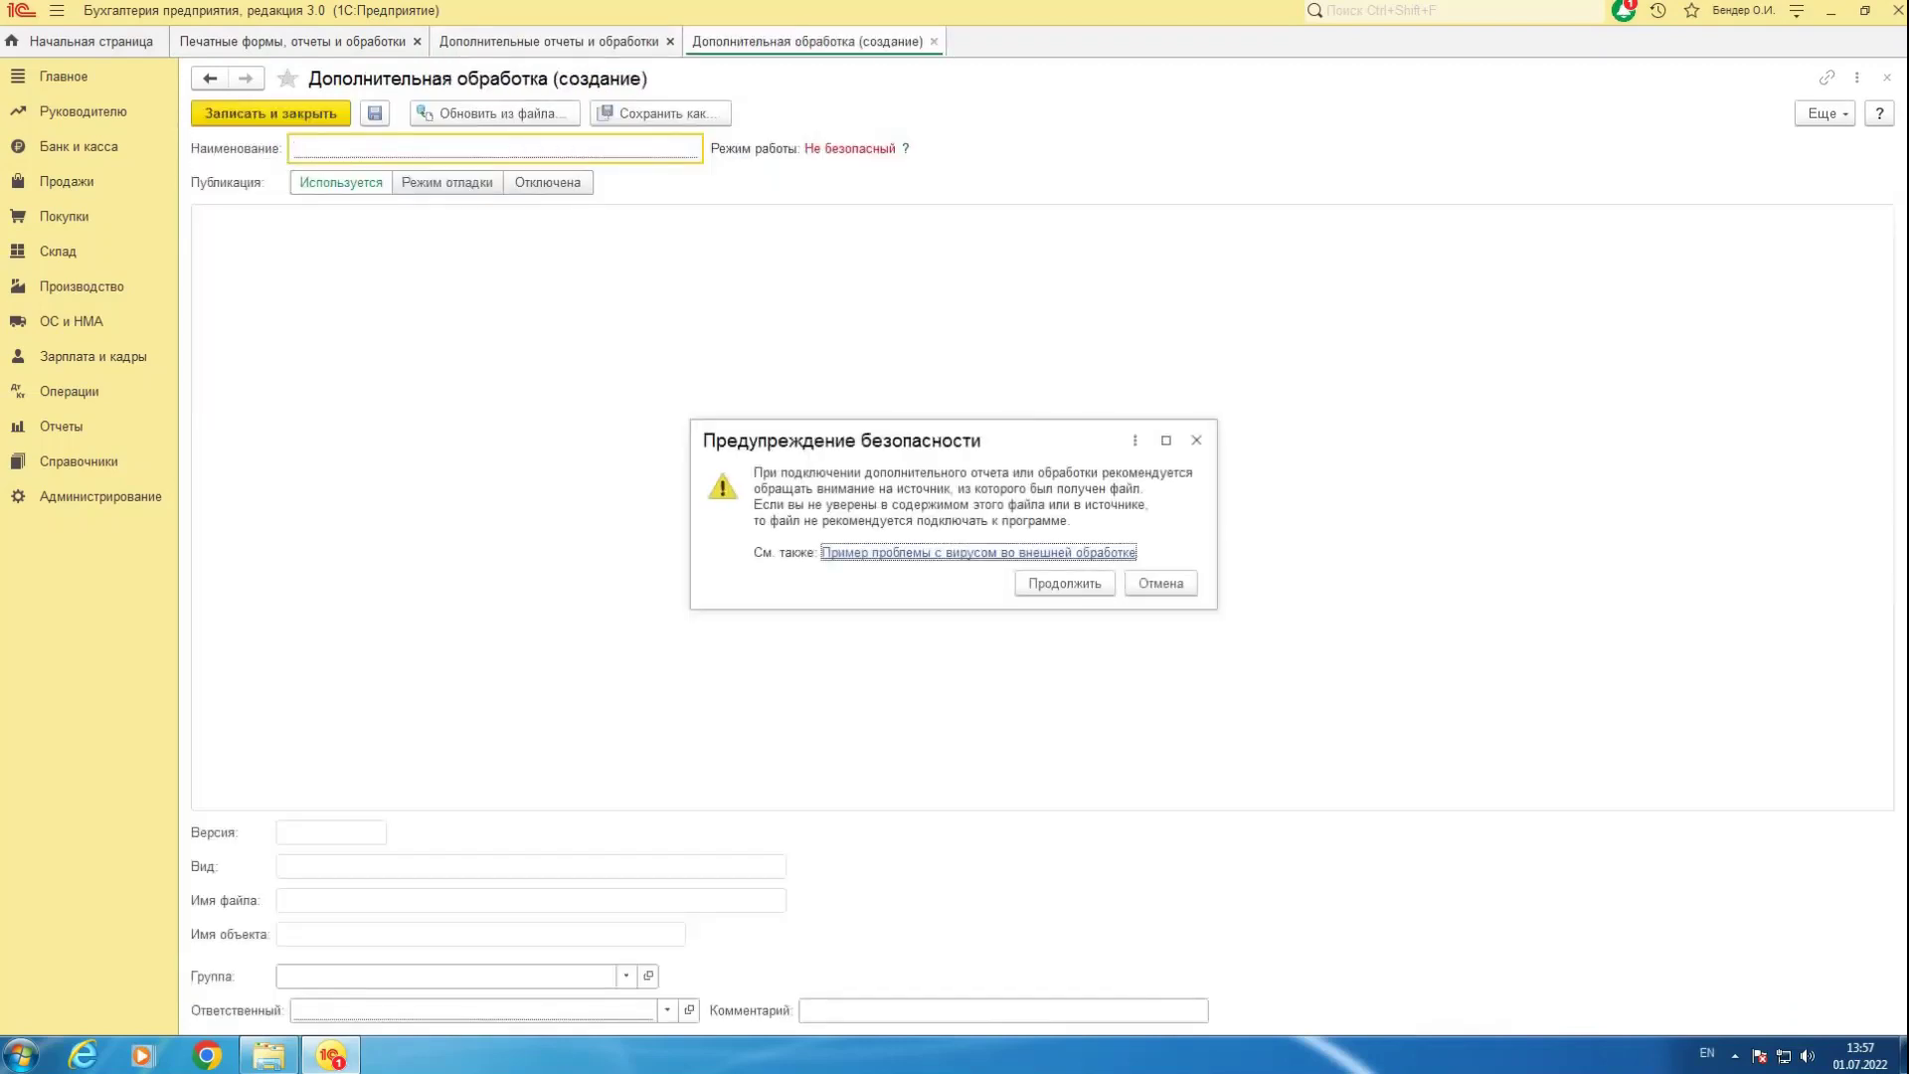
pyautogui.click(1072, 588)
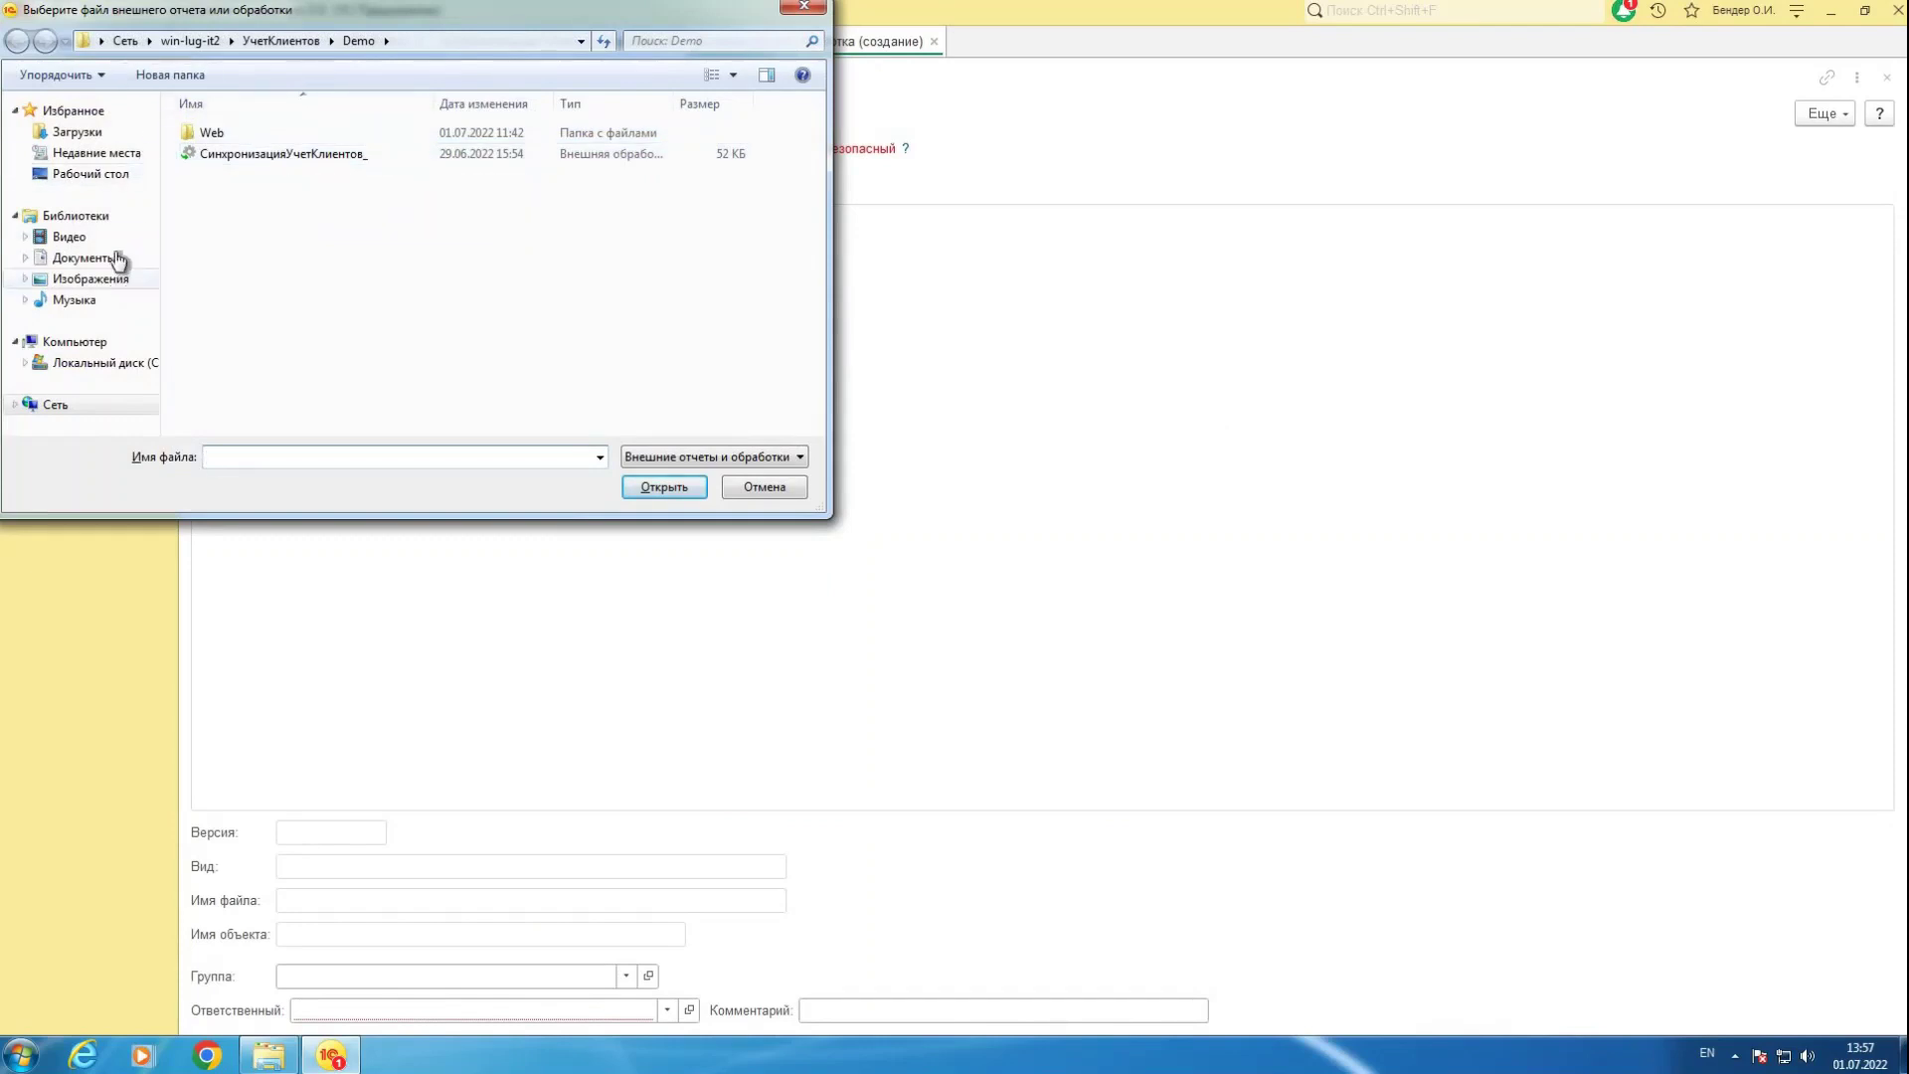
pyautogui.click(91, 367)
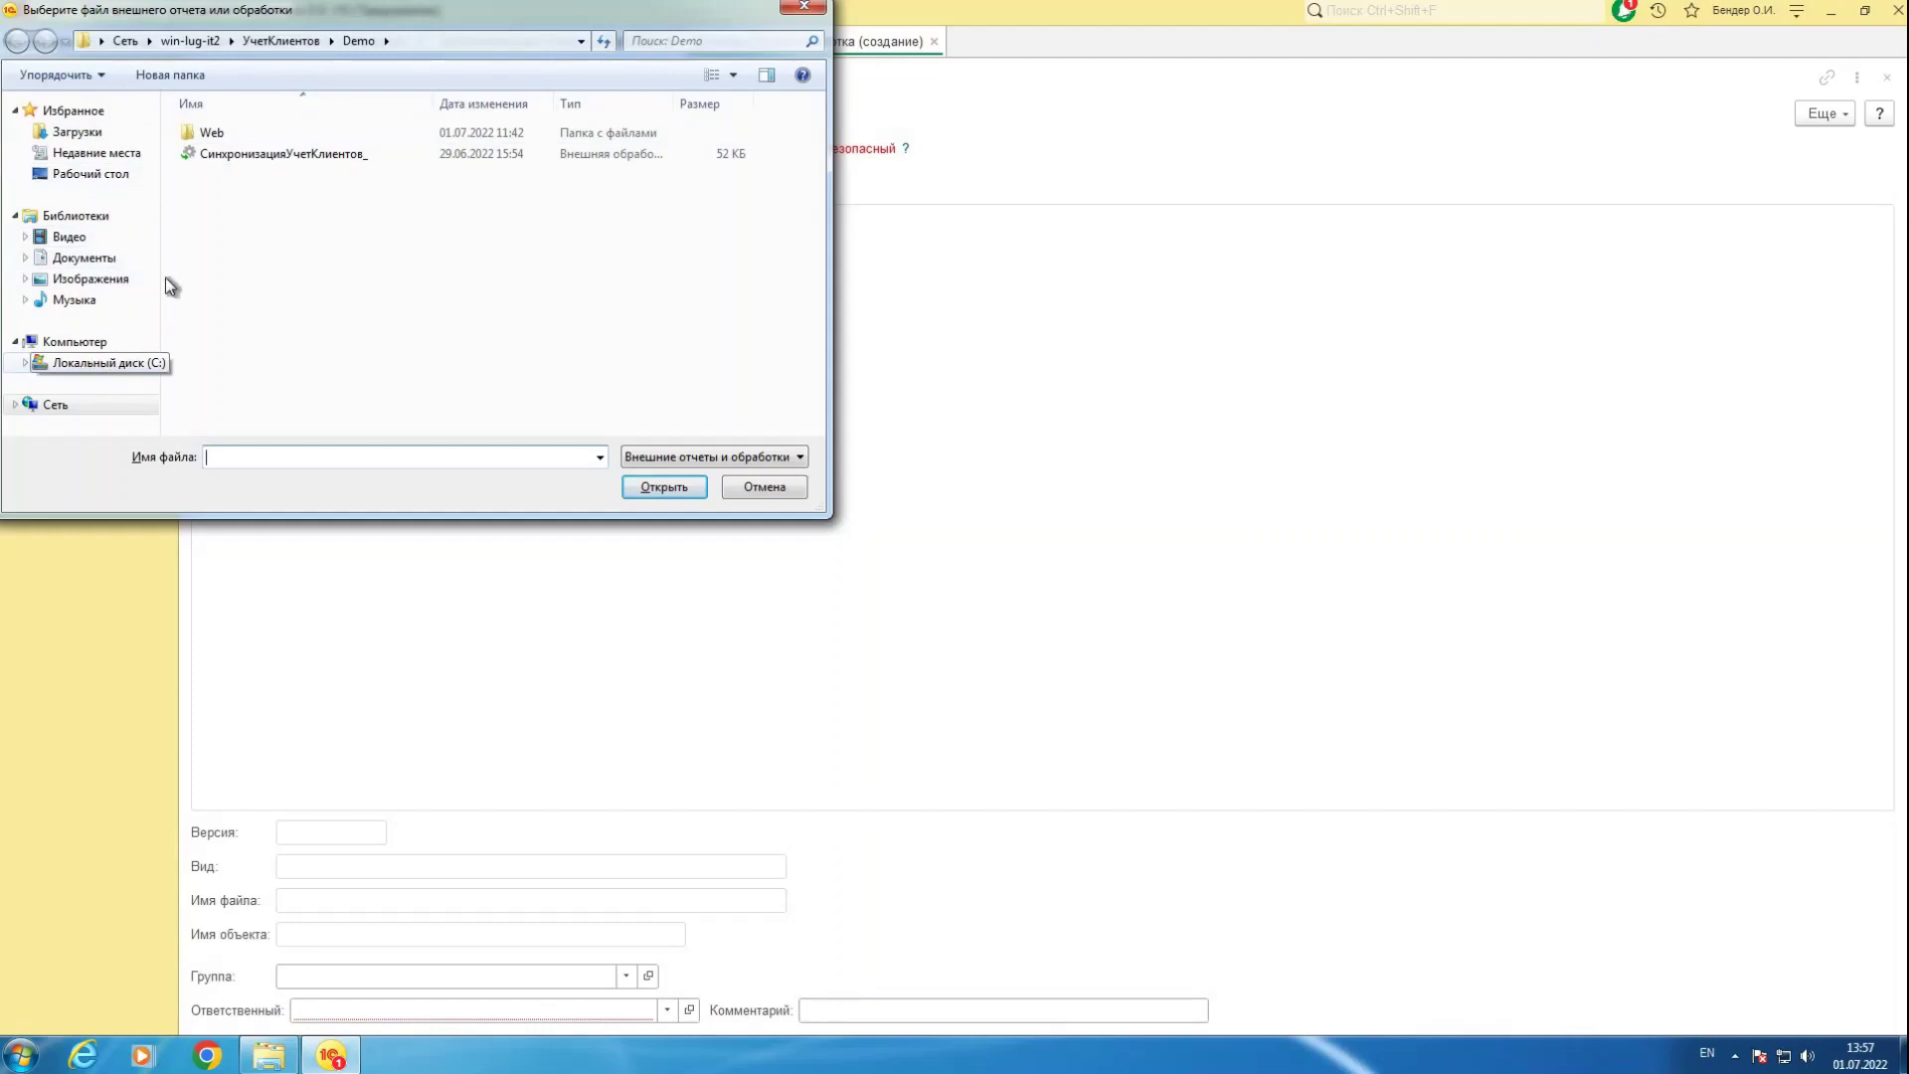
pyautogui.doubleClick(207, 137)
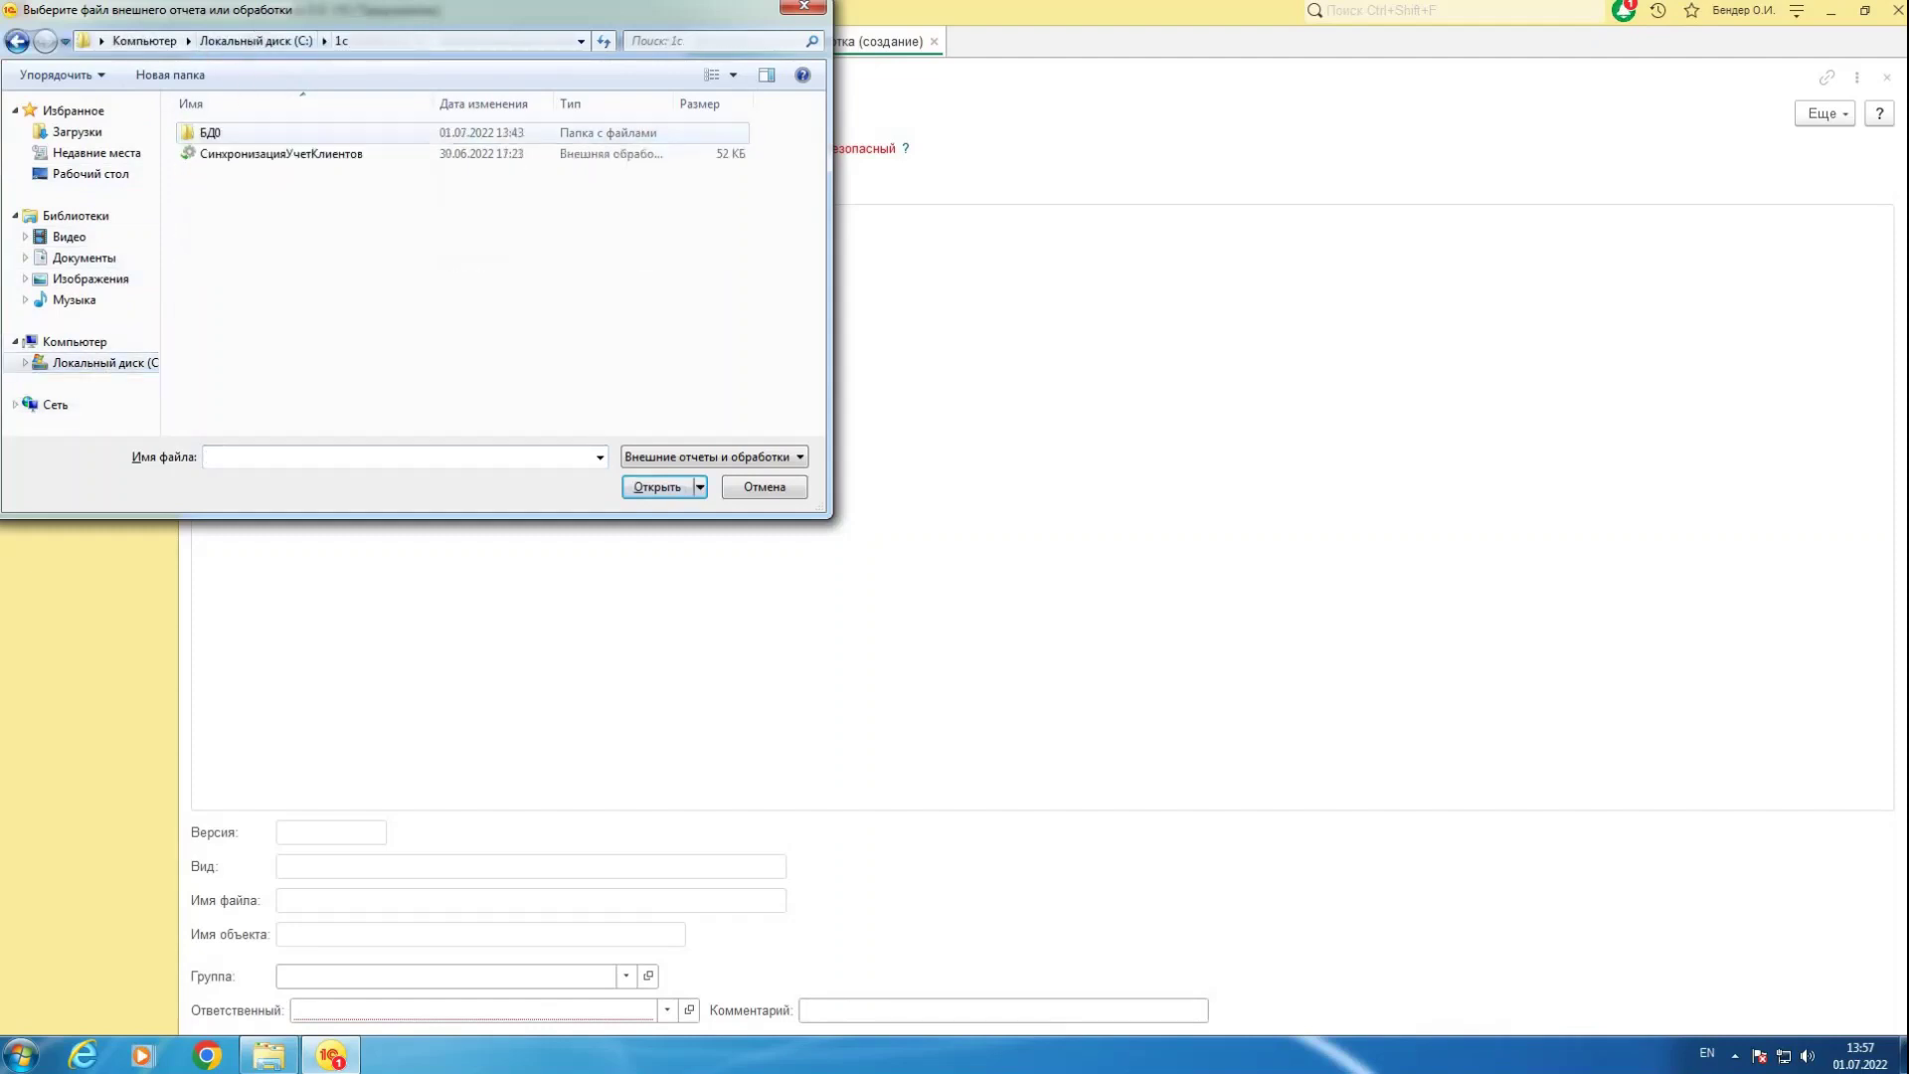
pyautogui.click(268, 154)
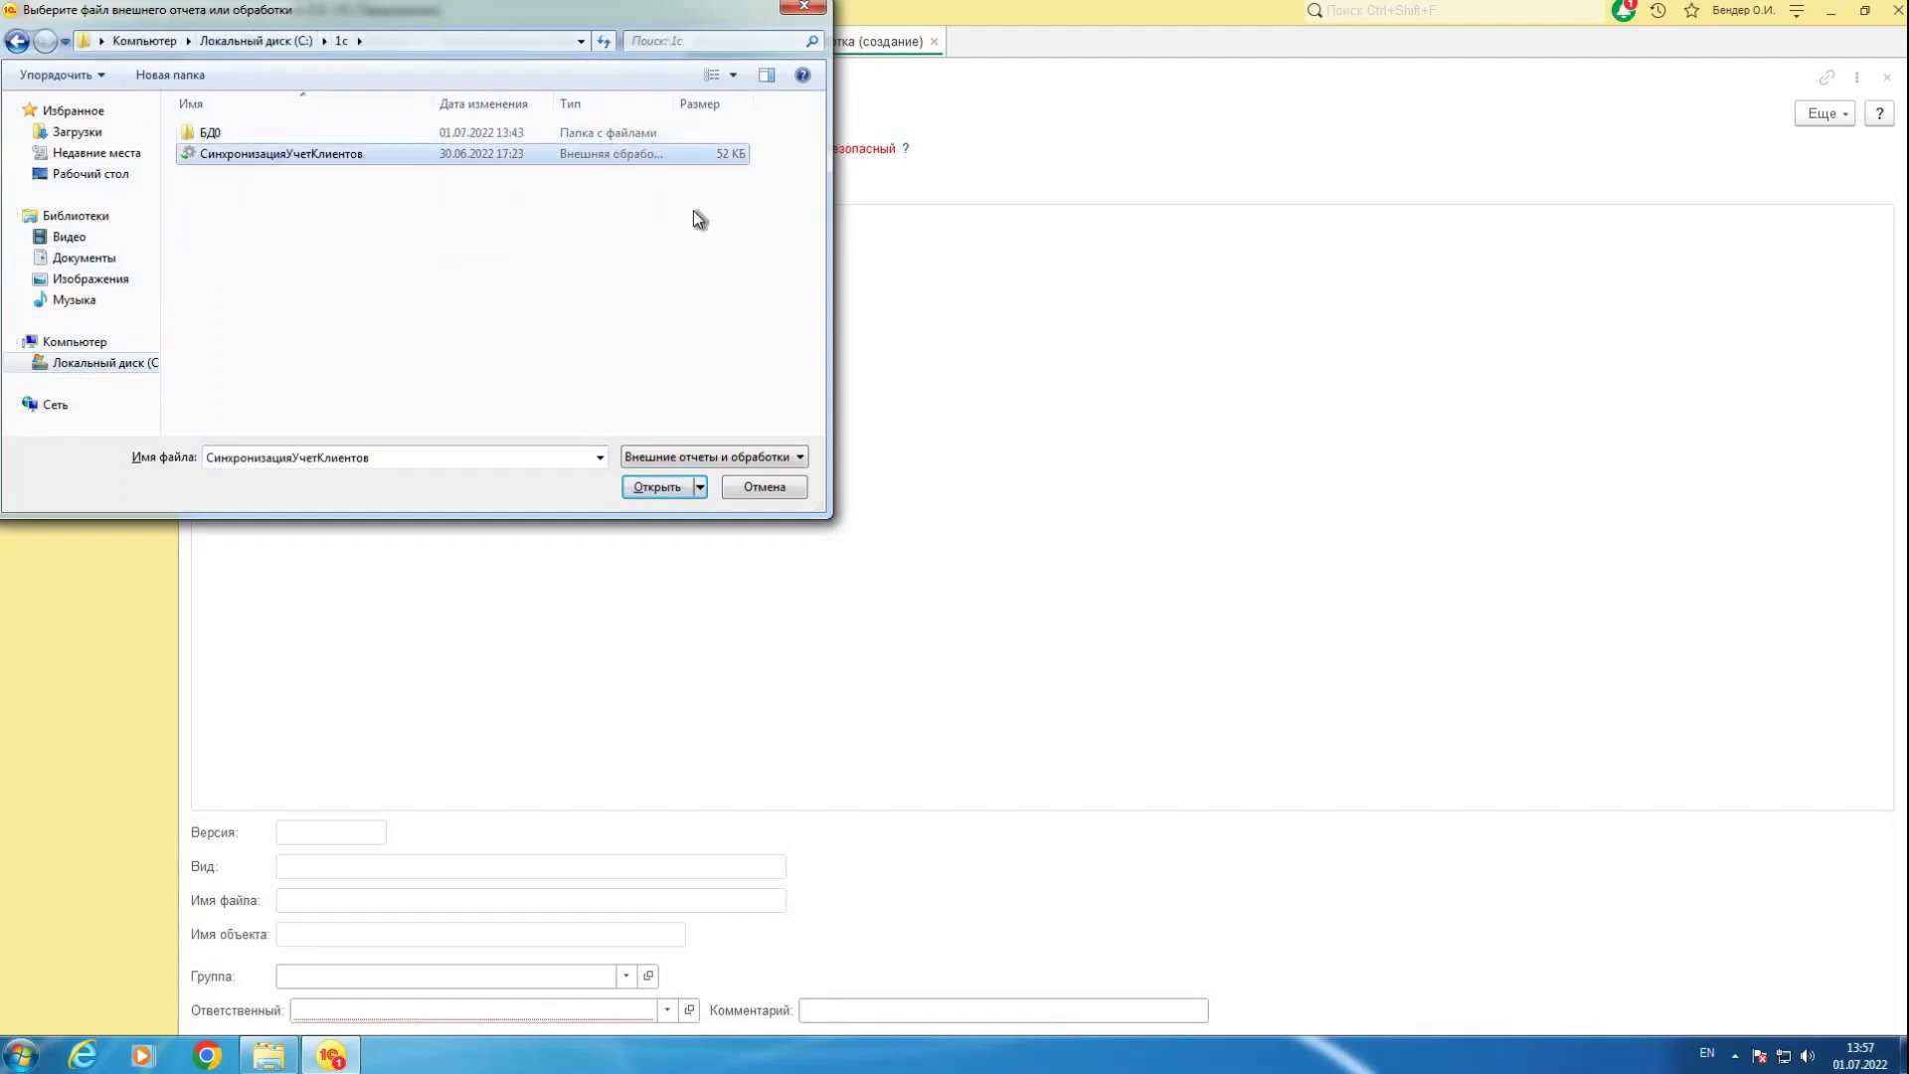
pyautogui.click(665, 489)
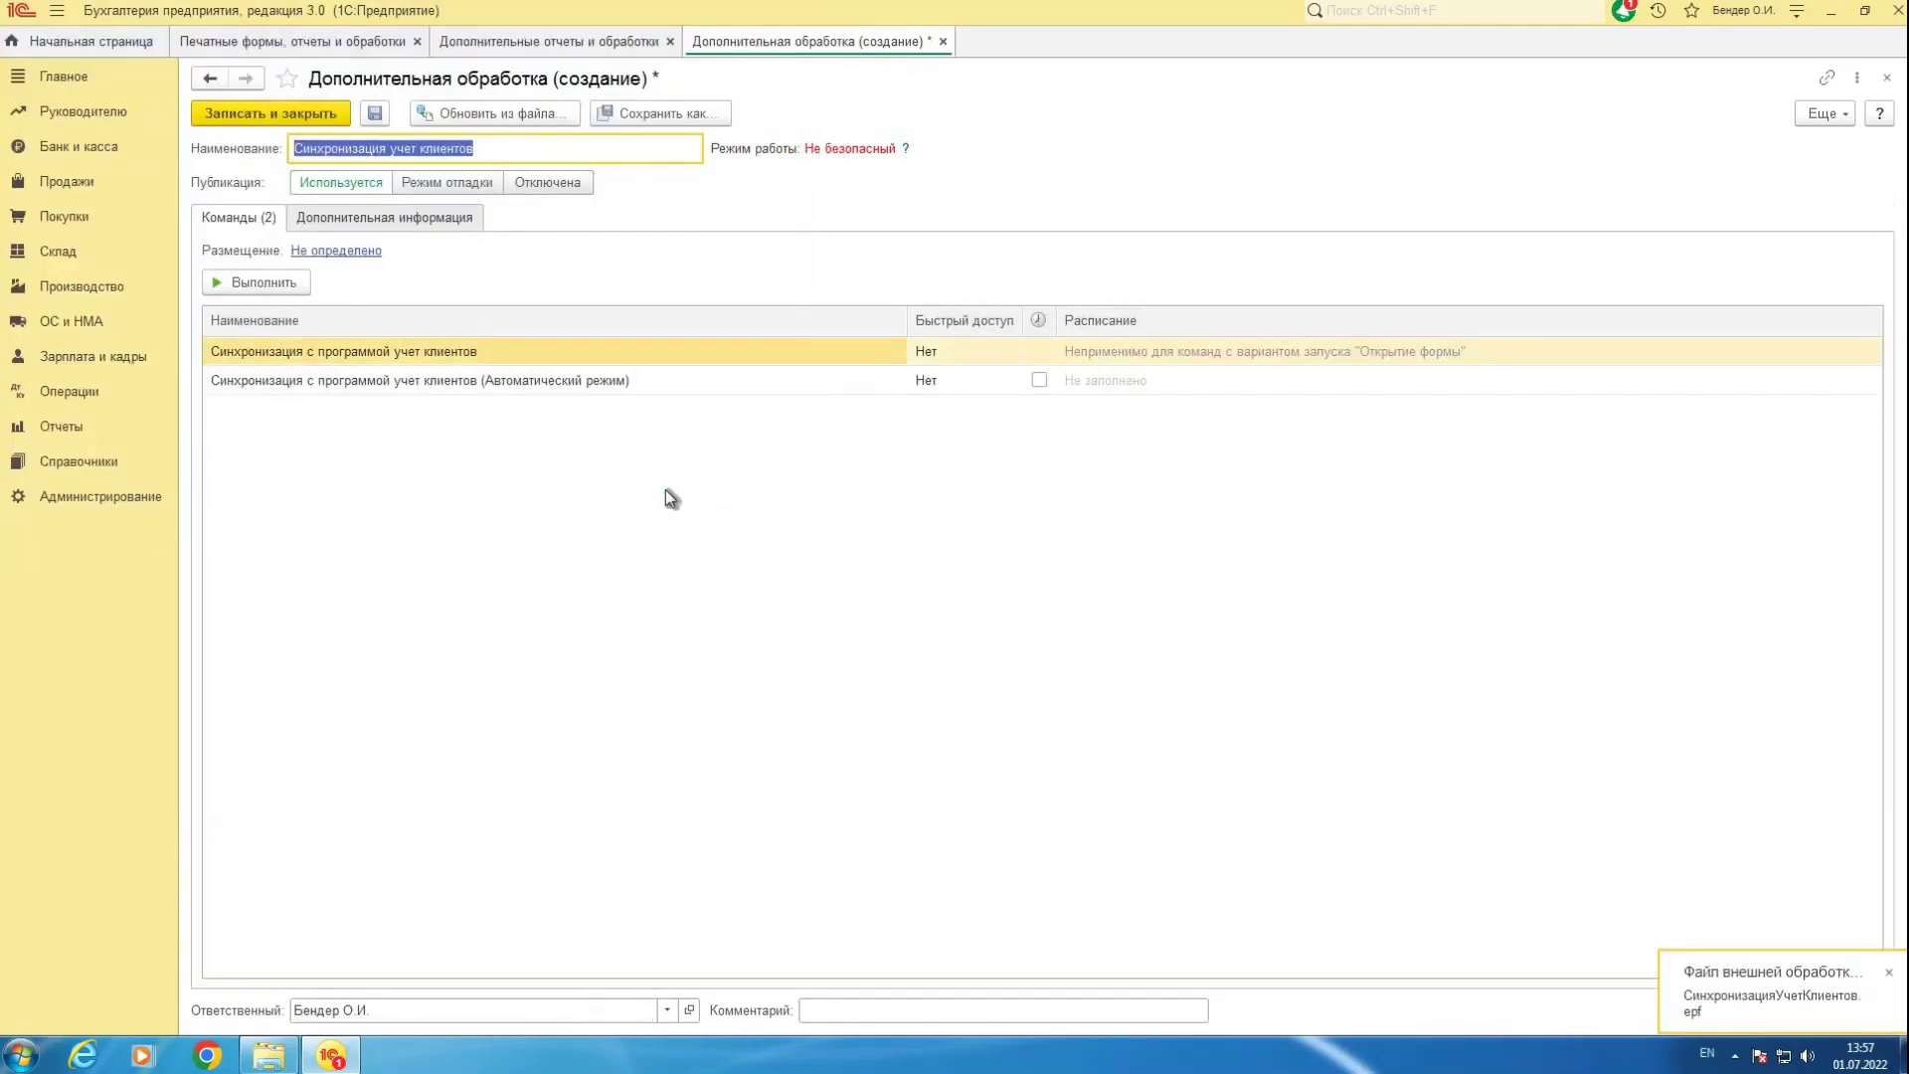
# Place the synchronization processing in the «Продажи» section.
pyautogui.click(336, 250)
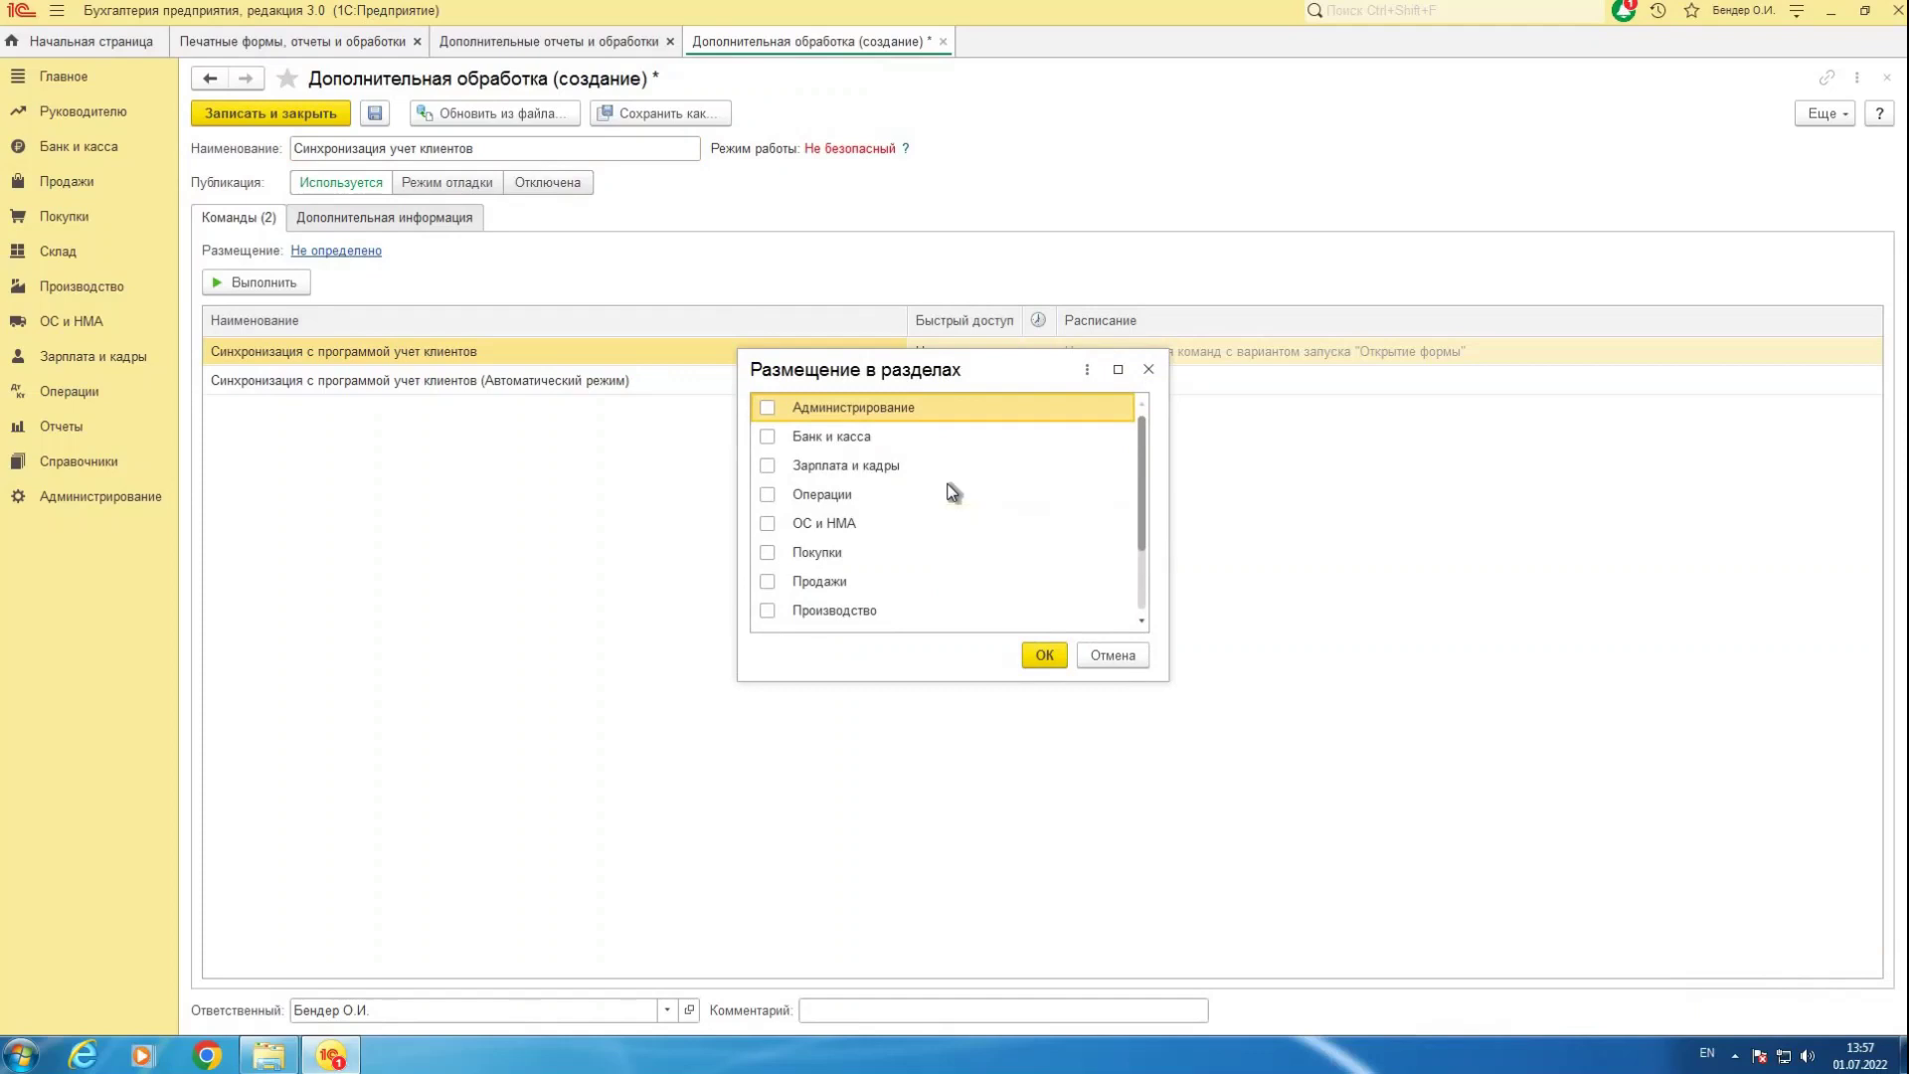
pyautogui.click(772, 584)
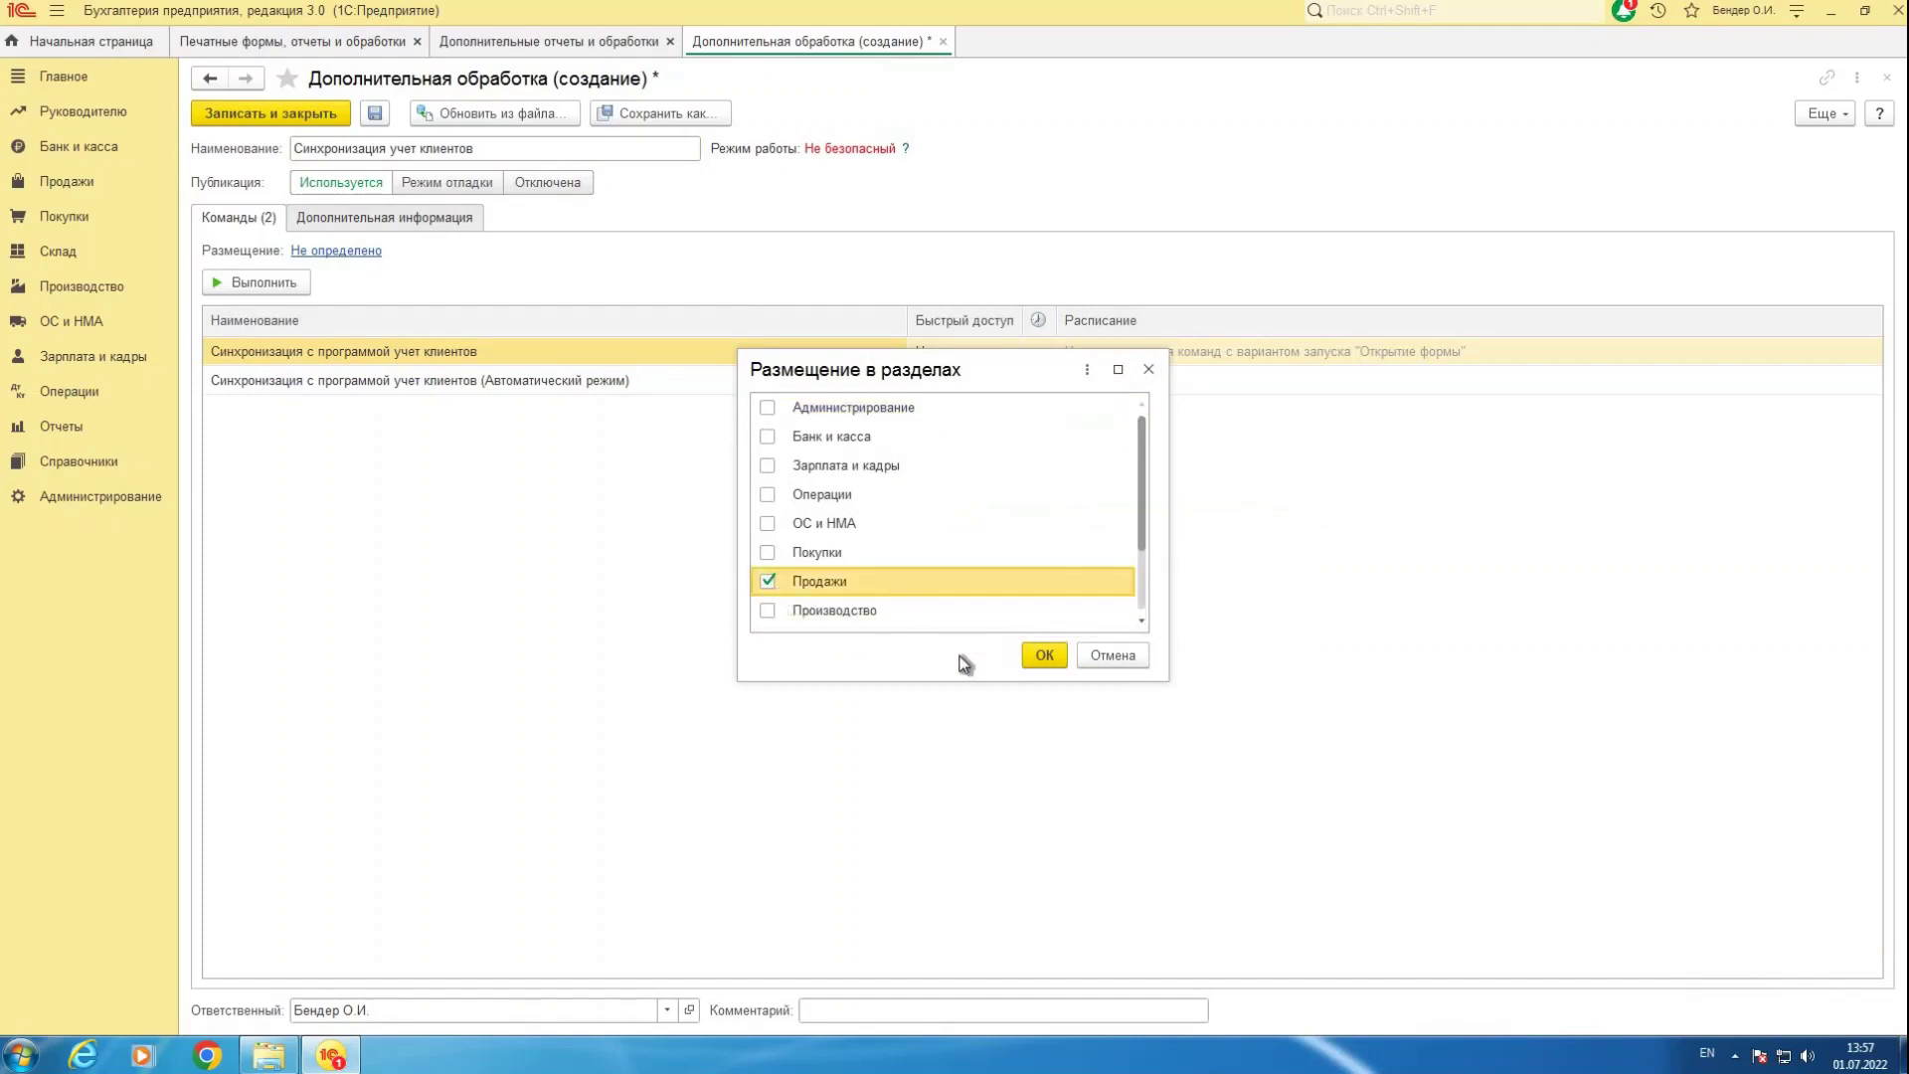
pyautogui.click(1036, 654)
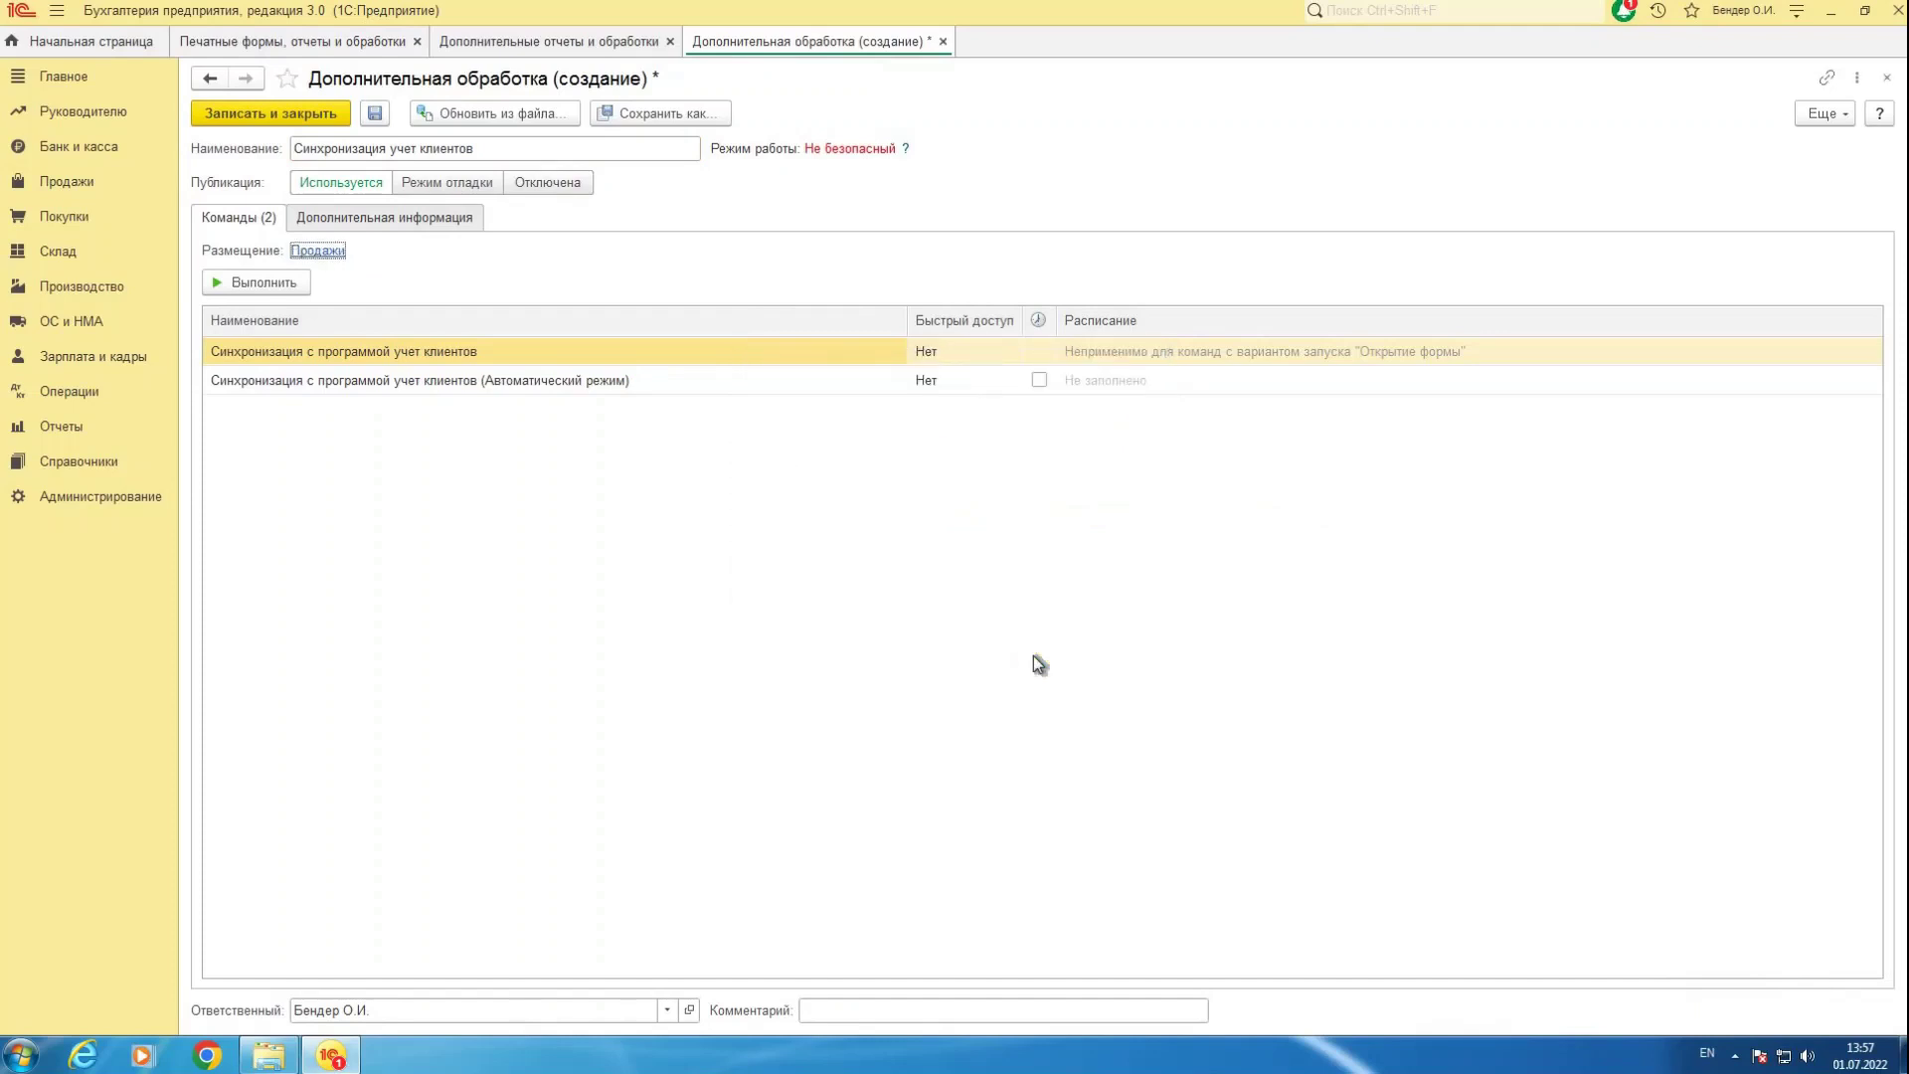
# Give the first two listed users quick access to the command «Синхронизация с программой учет клиентов».
pyautogui.click(427, 388)
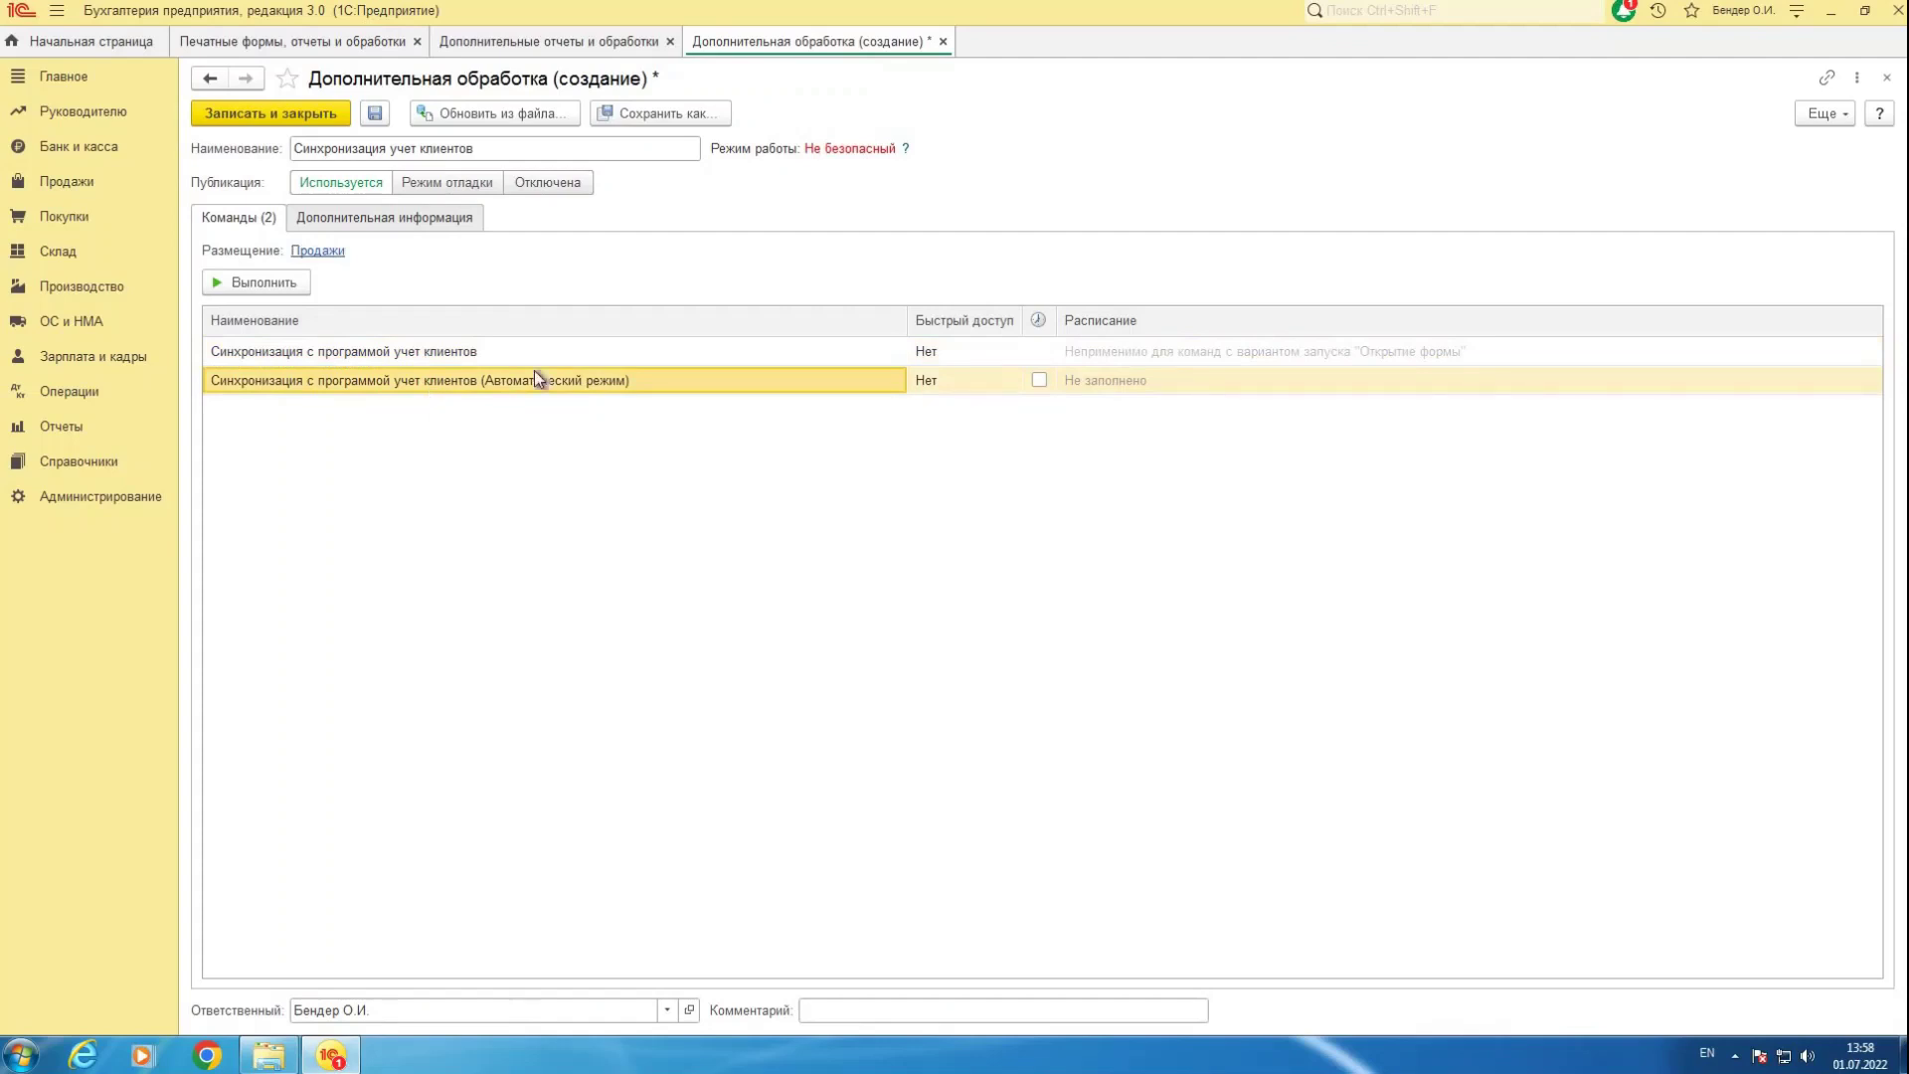
pyautogui.click(971, 339)
pyautogui.doubleClick(986, 352)
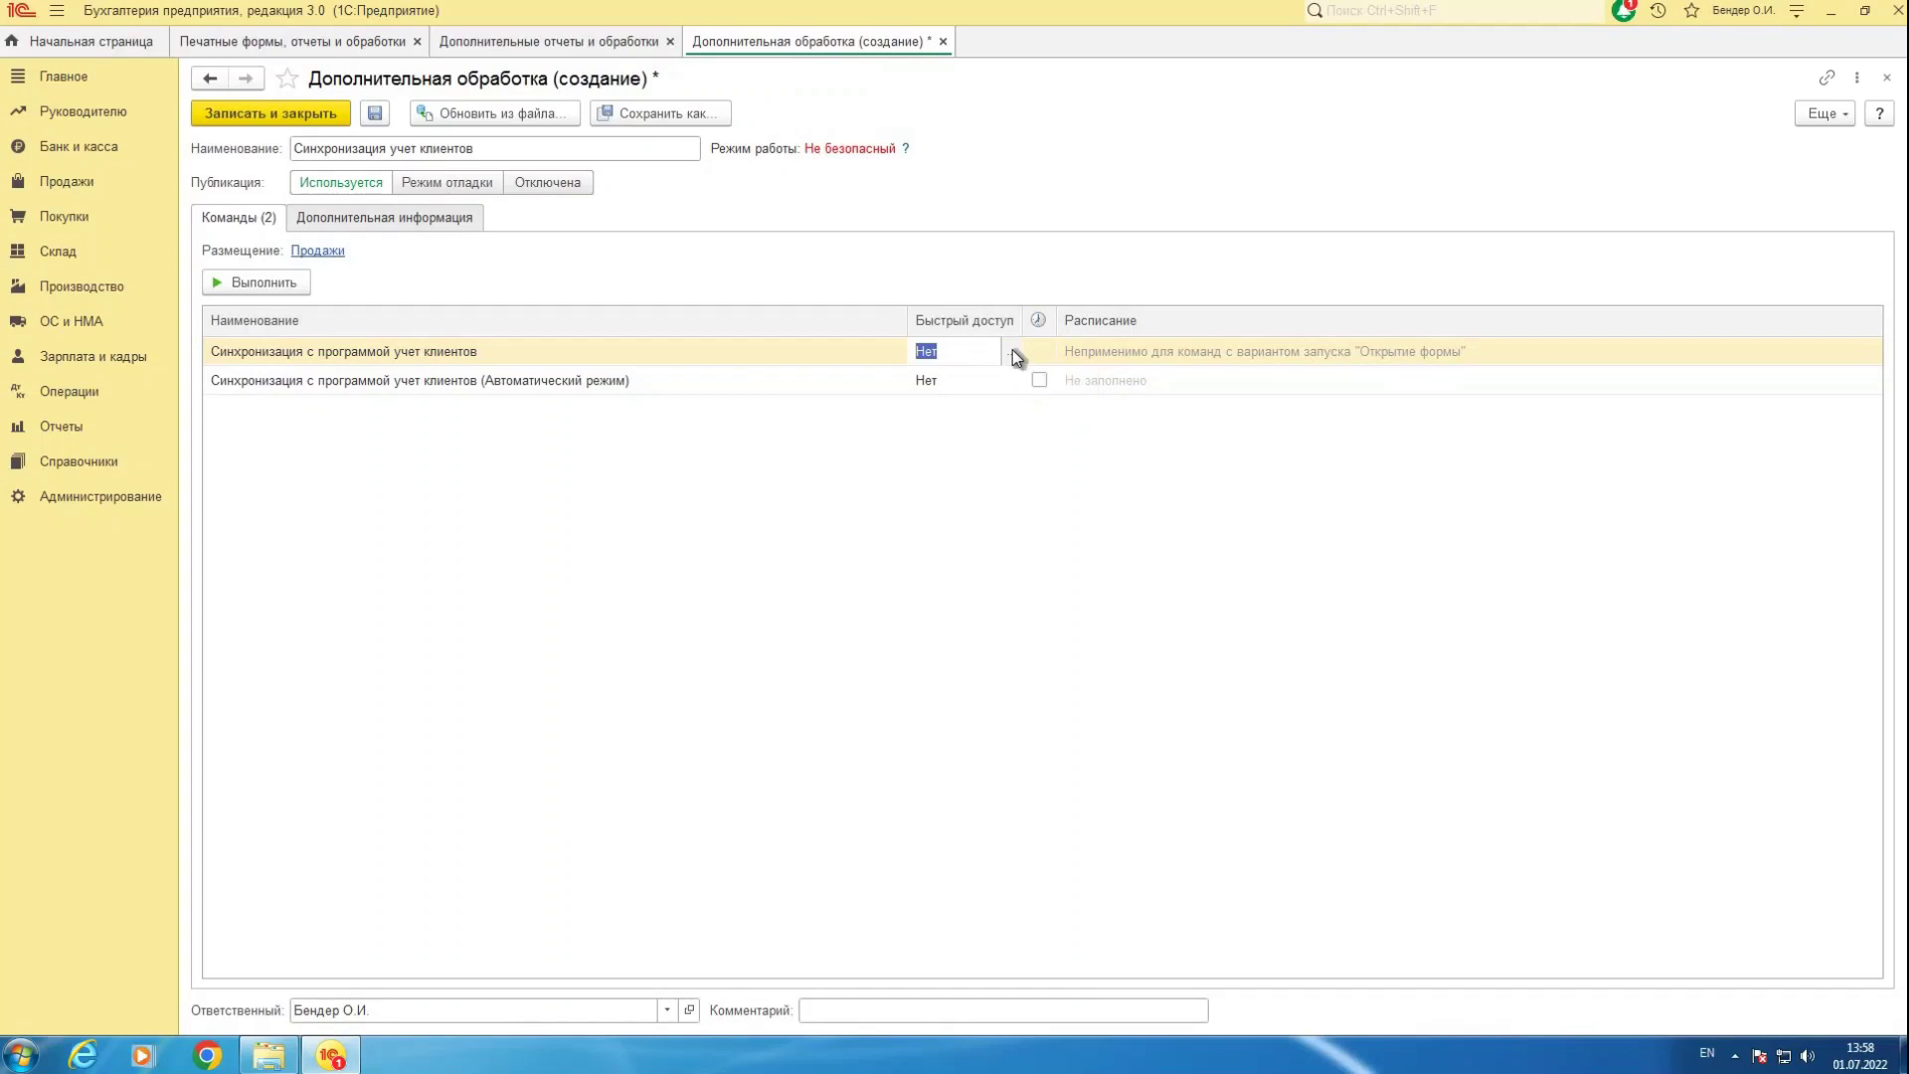
pyautogui.click(1012, 351)
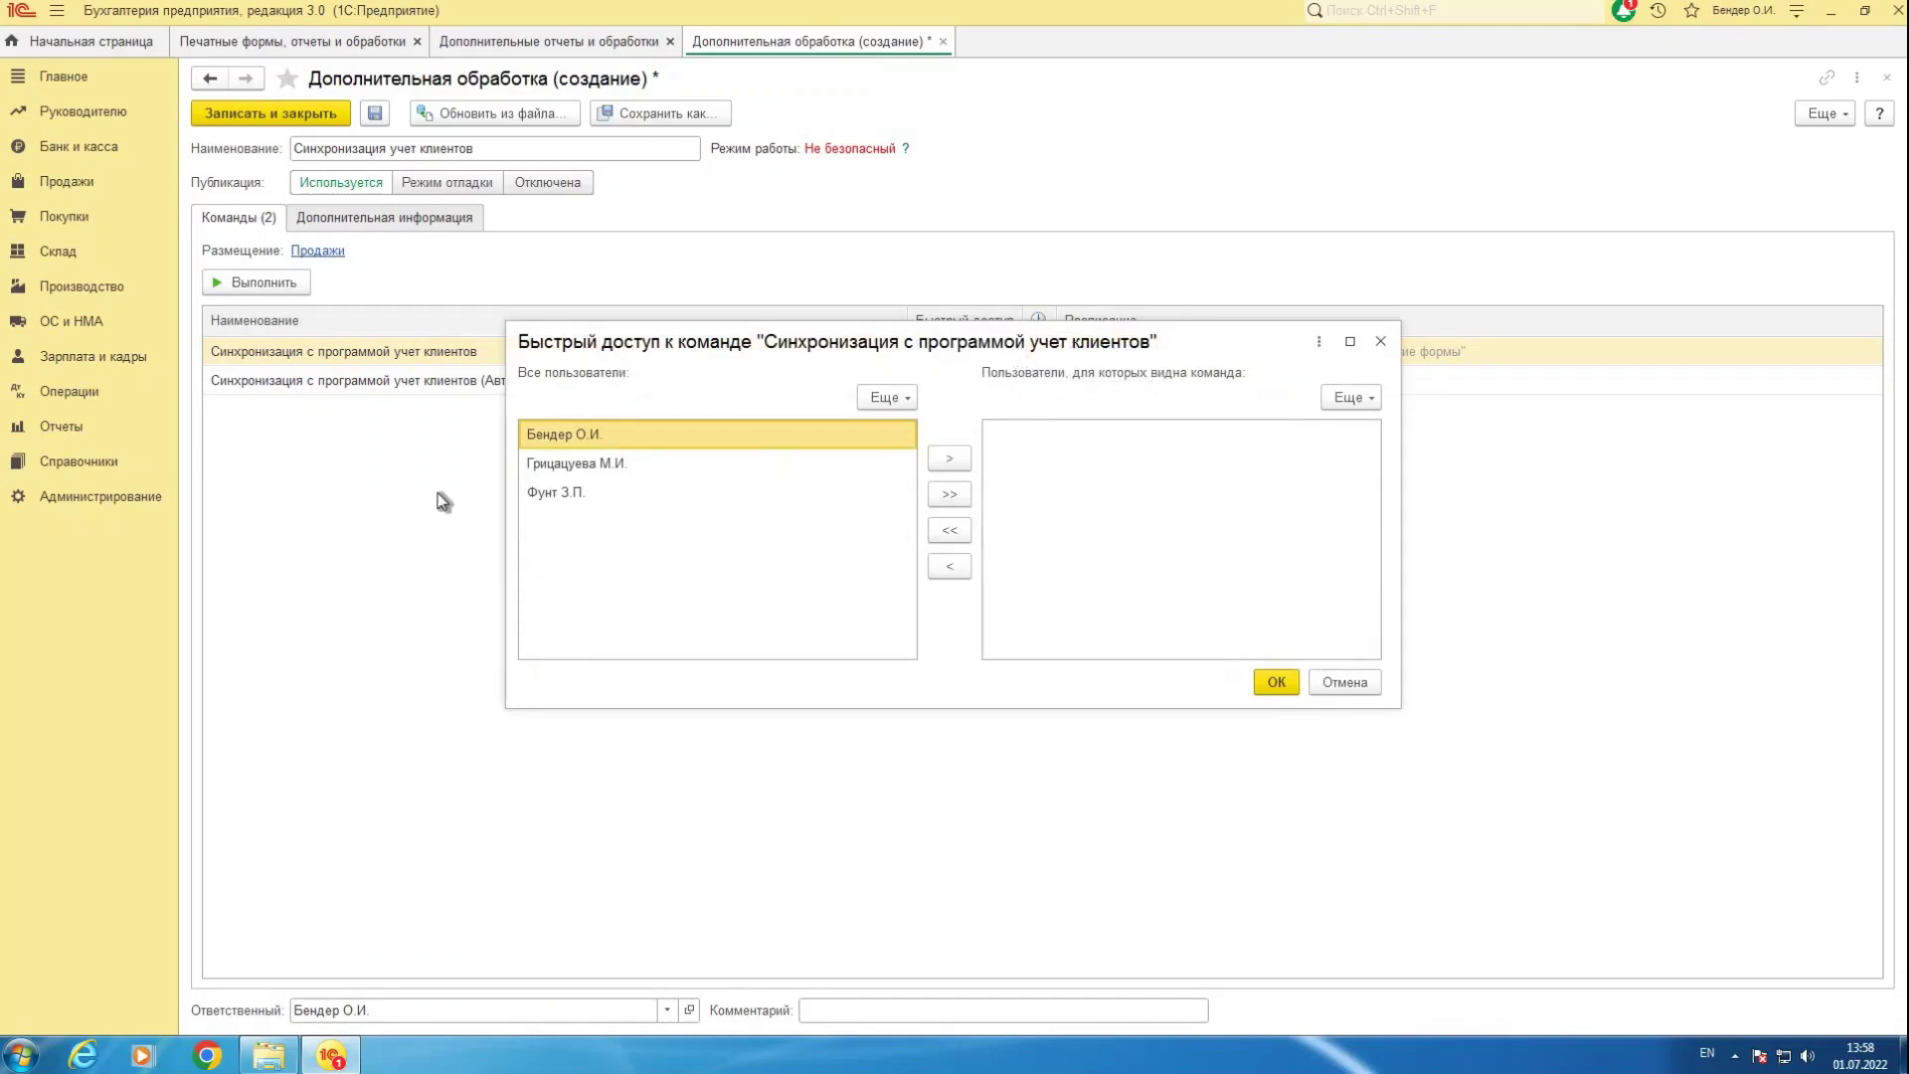
pyautogui.click(949, 458)
pyautogui.click(951, 457)
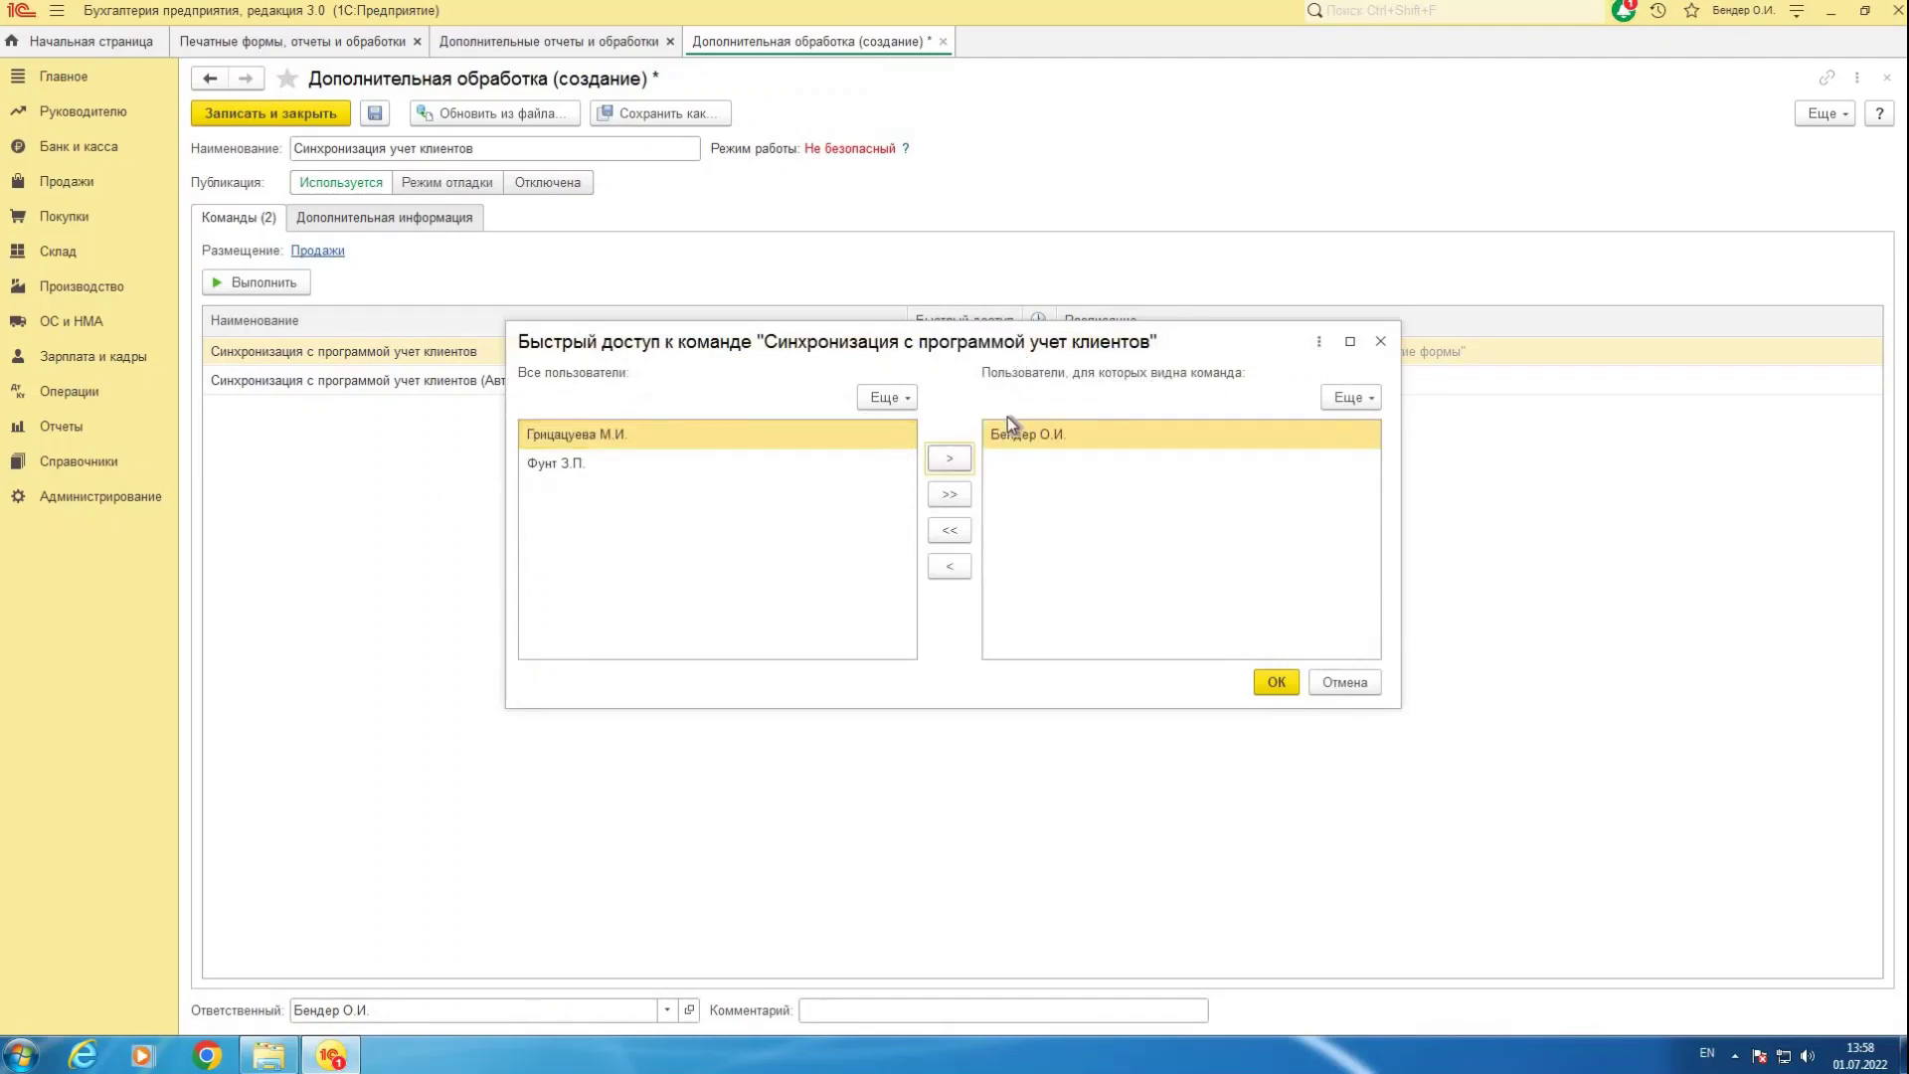
pyautogui.click(1276, 682)
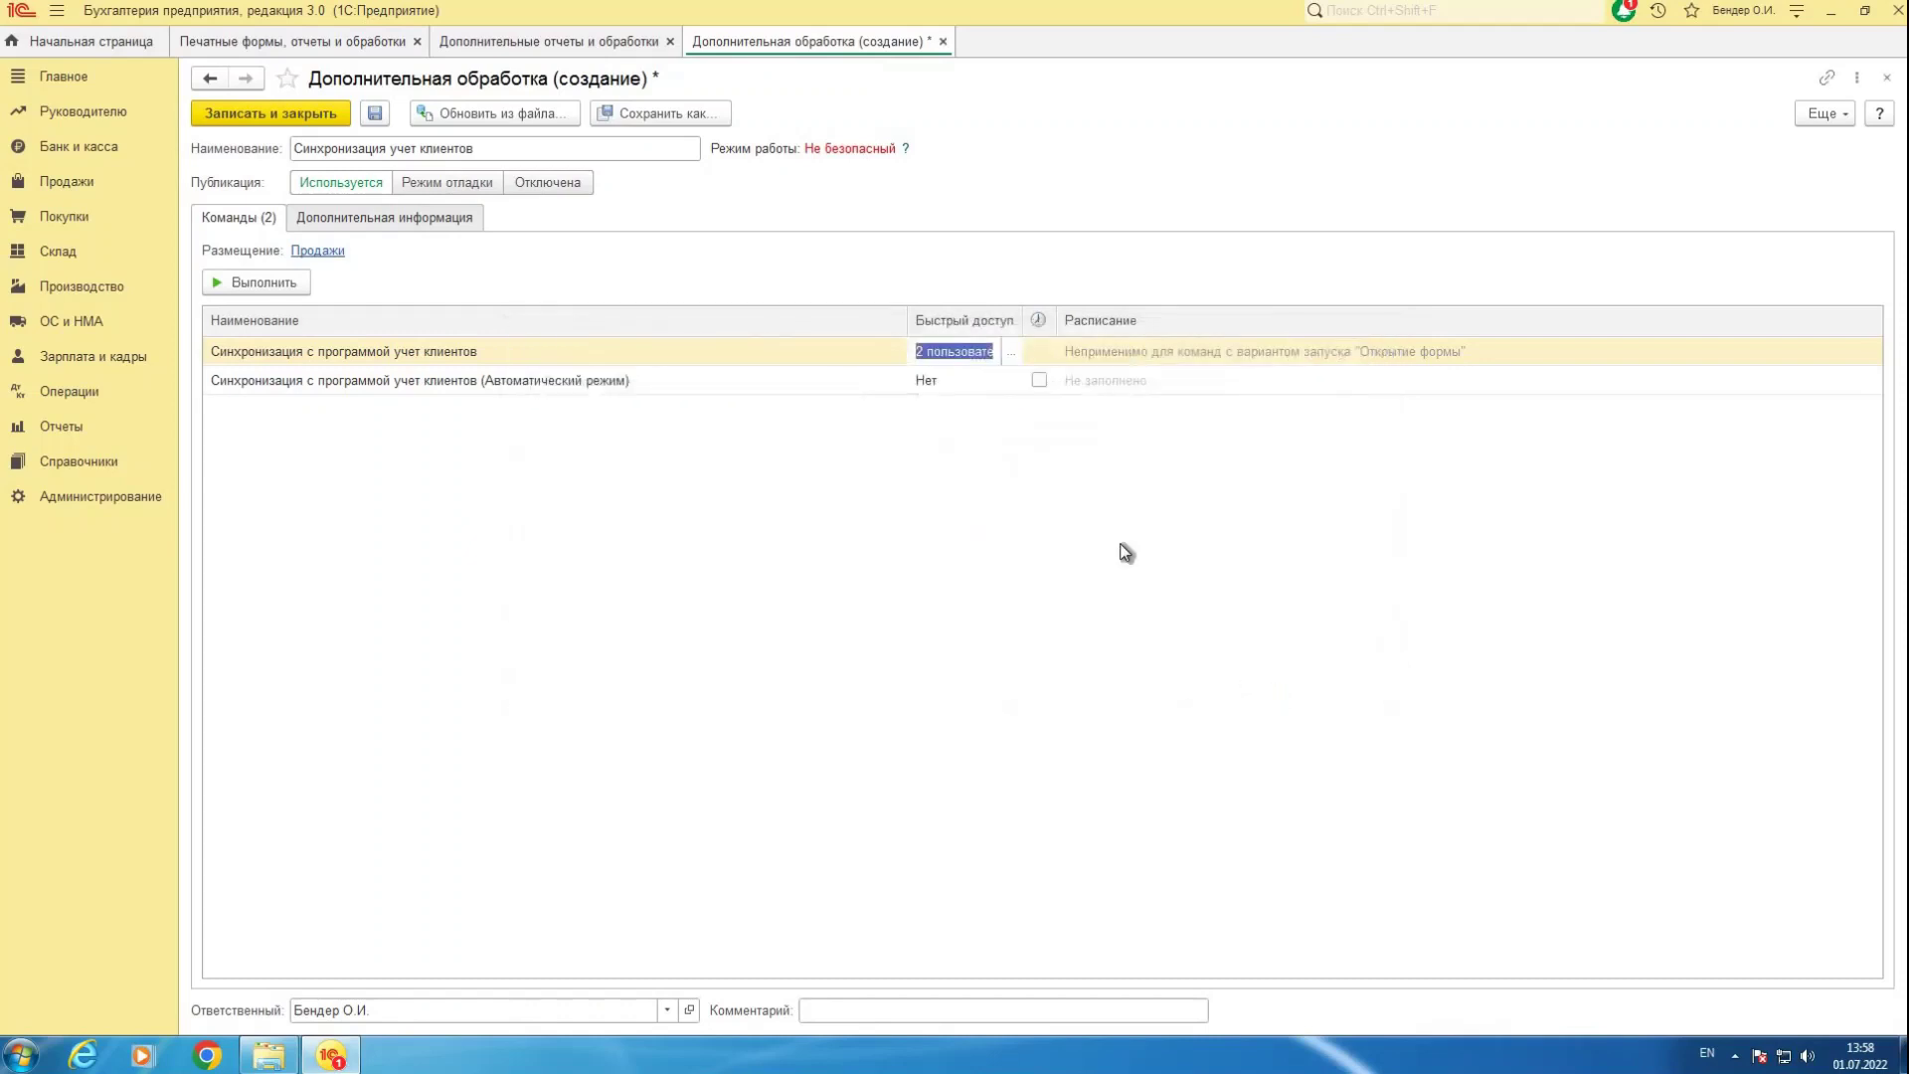
# Turn on a schedule for the automatic-mode synchronization command and make it repeat every day.
pyautogui.click(949, 378)
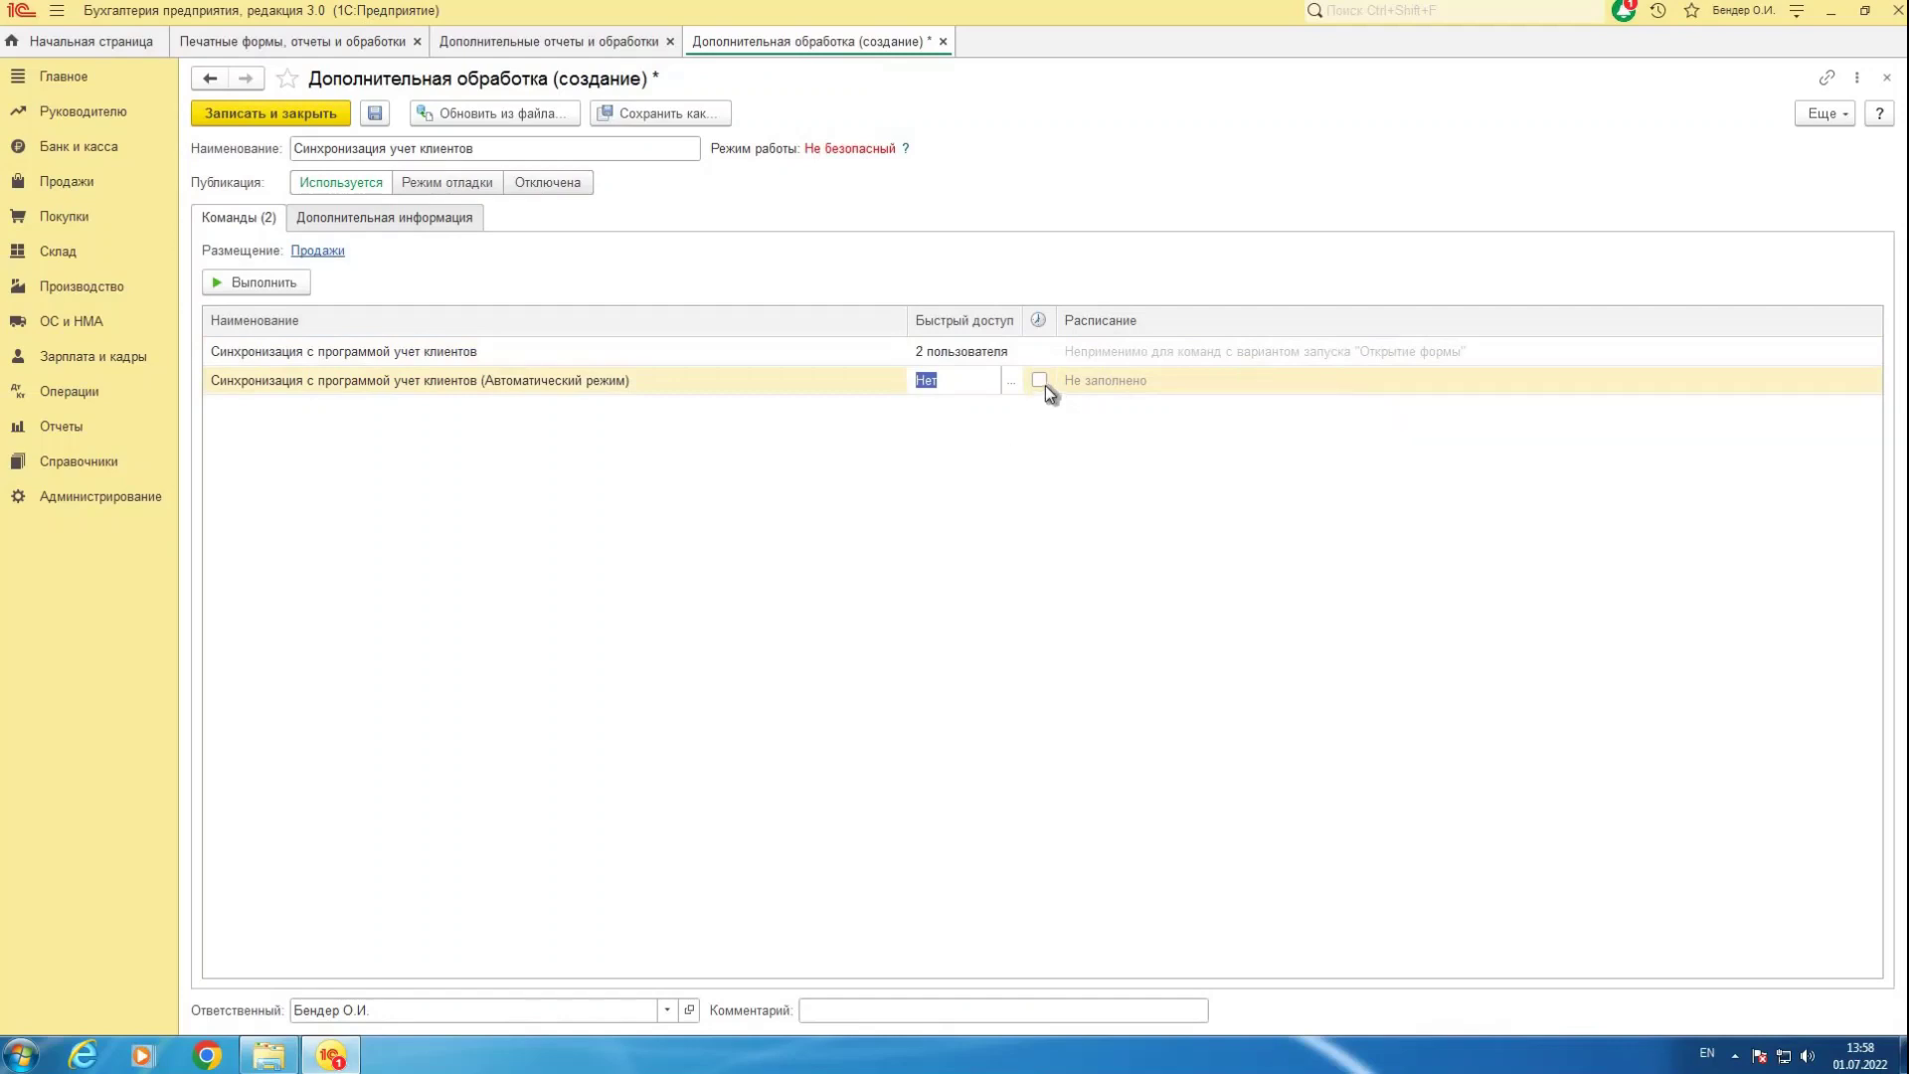
pyautogui.click(1040, 380)
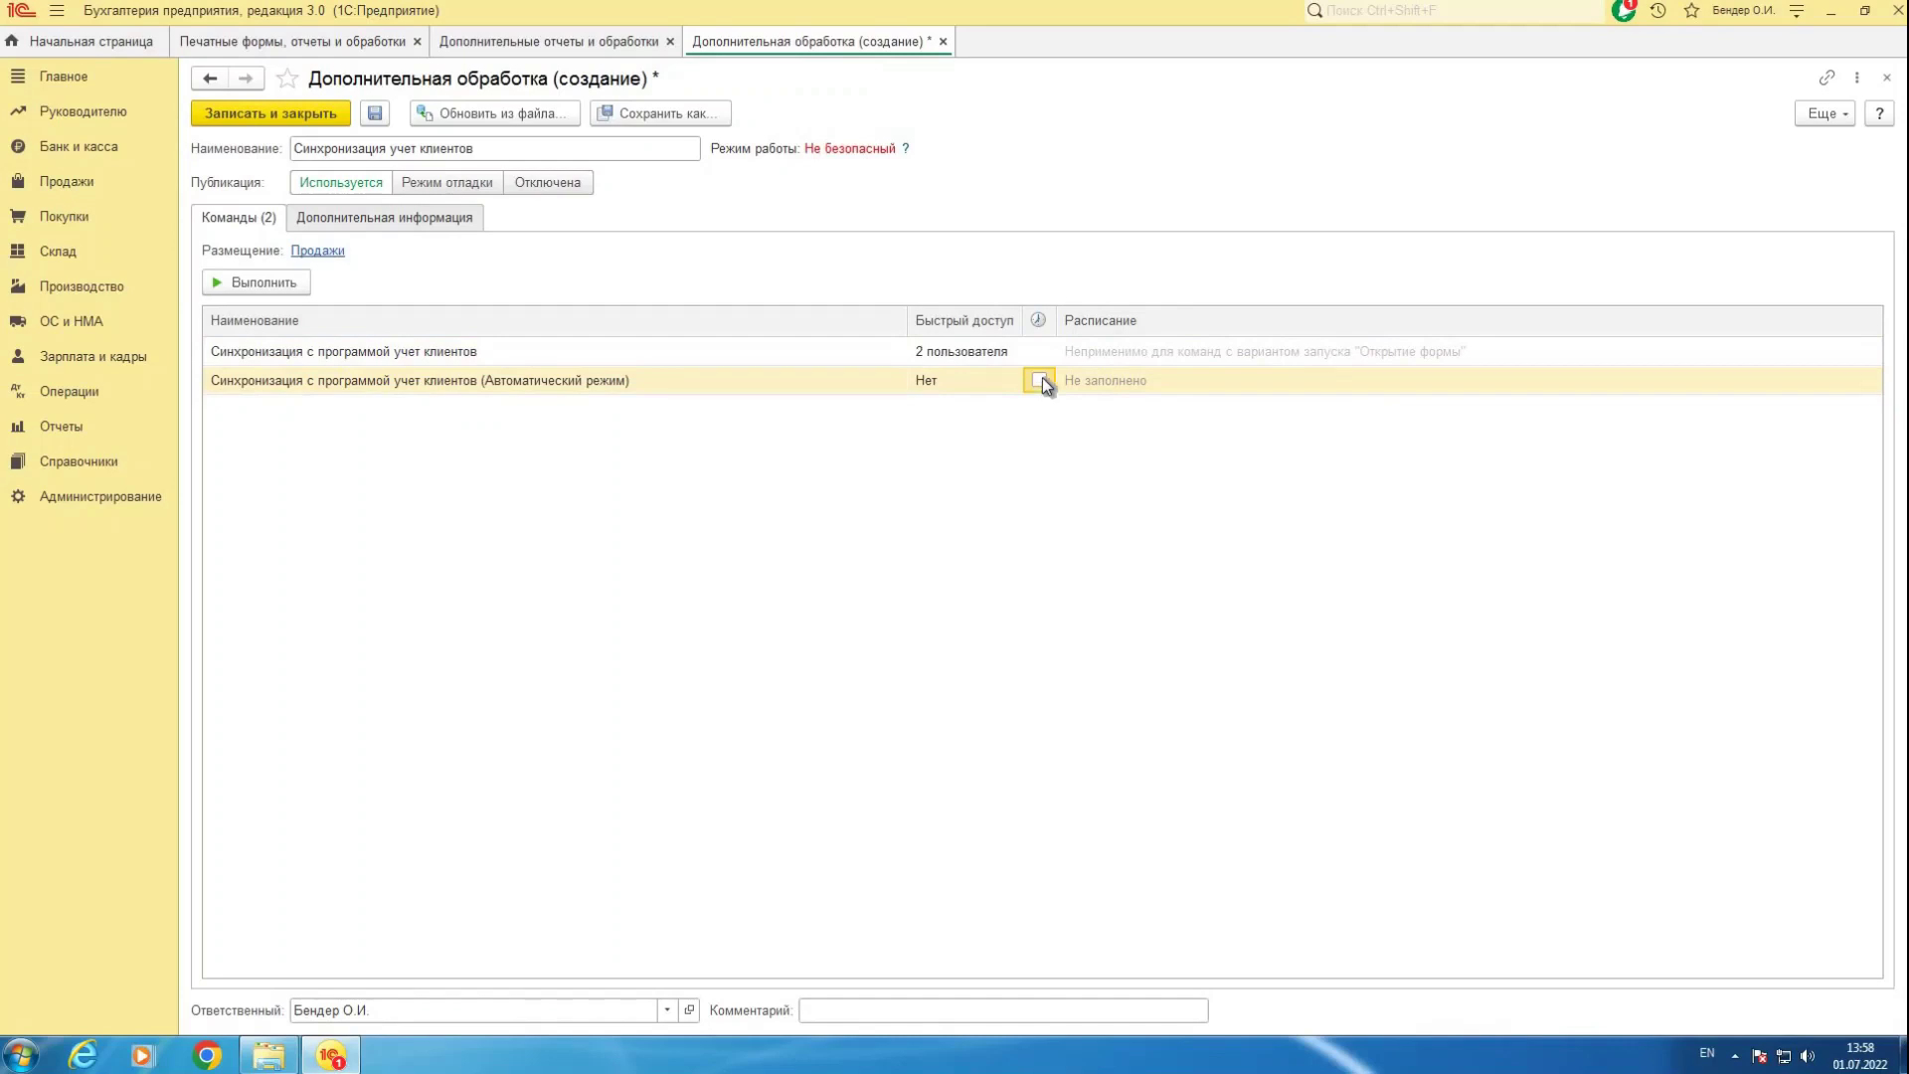
pyautogui.click(1040, 380)
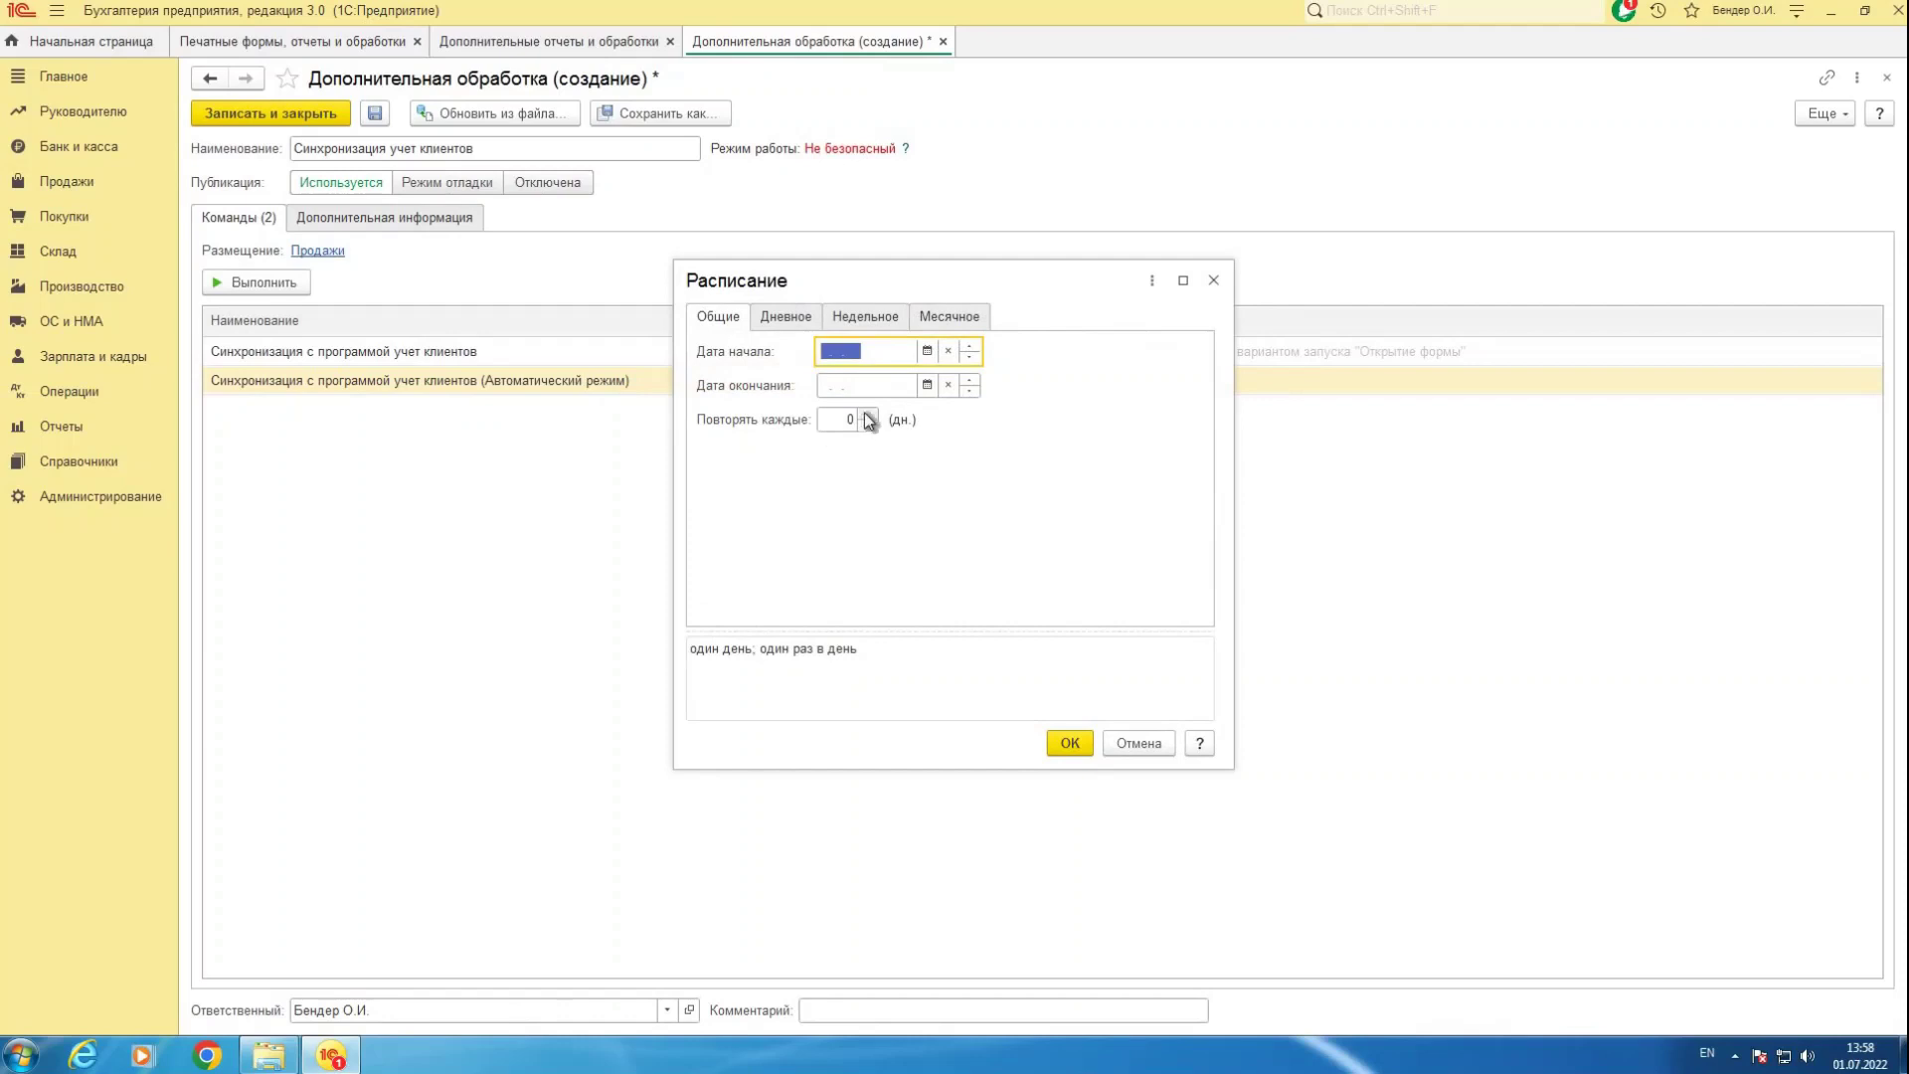
pyautogui.click(803, 419)
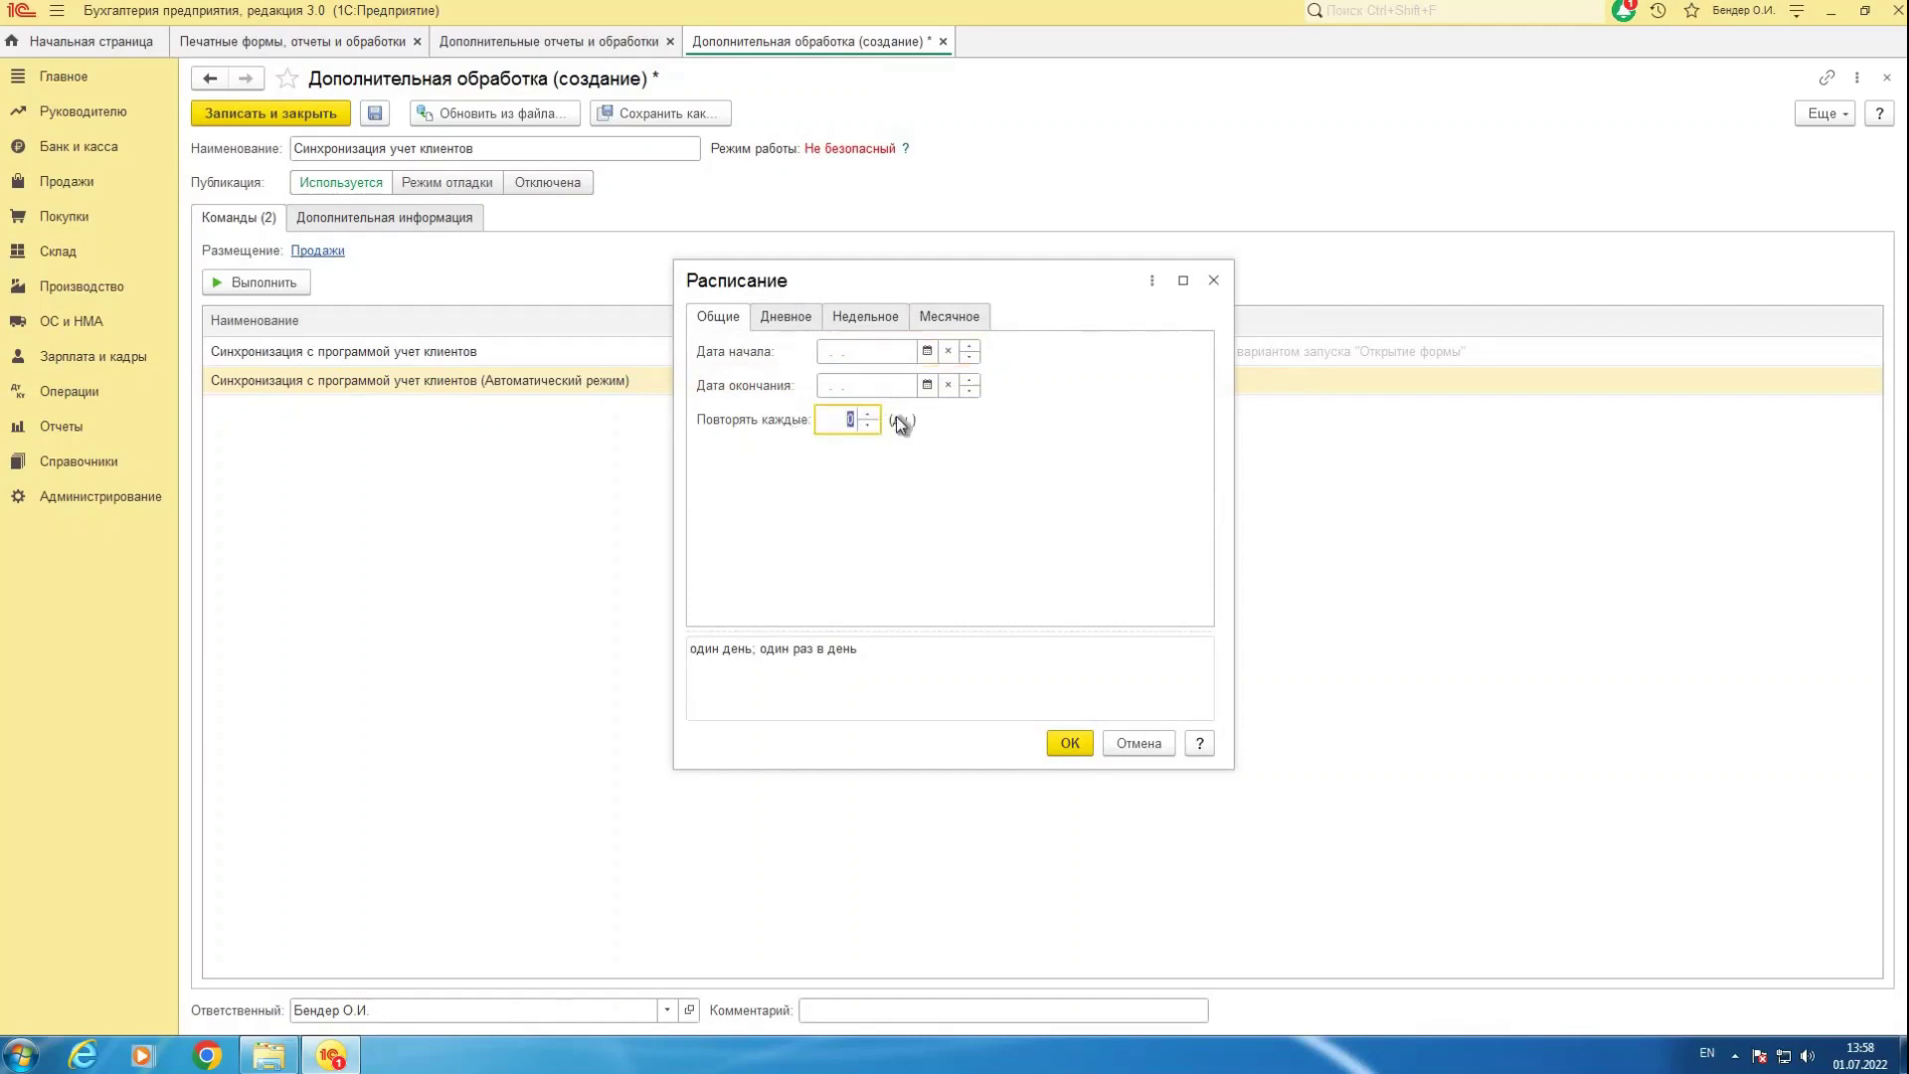
pyautogui.click(869, 414)
# Set the daily schedule of the automatic synchronization to repeat every 900 seconds and accept it.
pyautogui.click(796, 318)
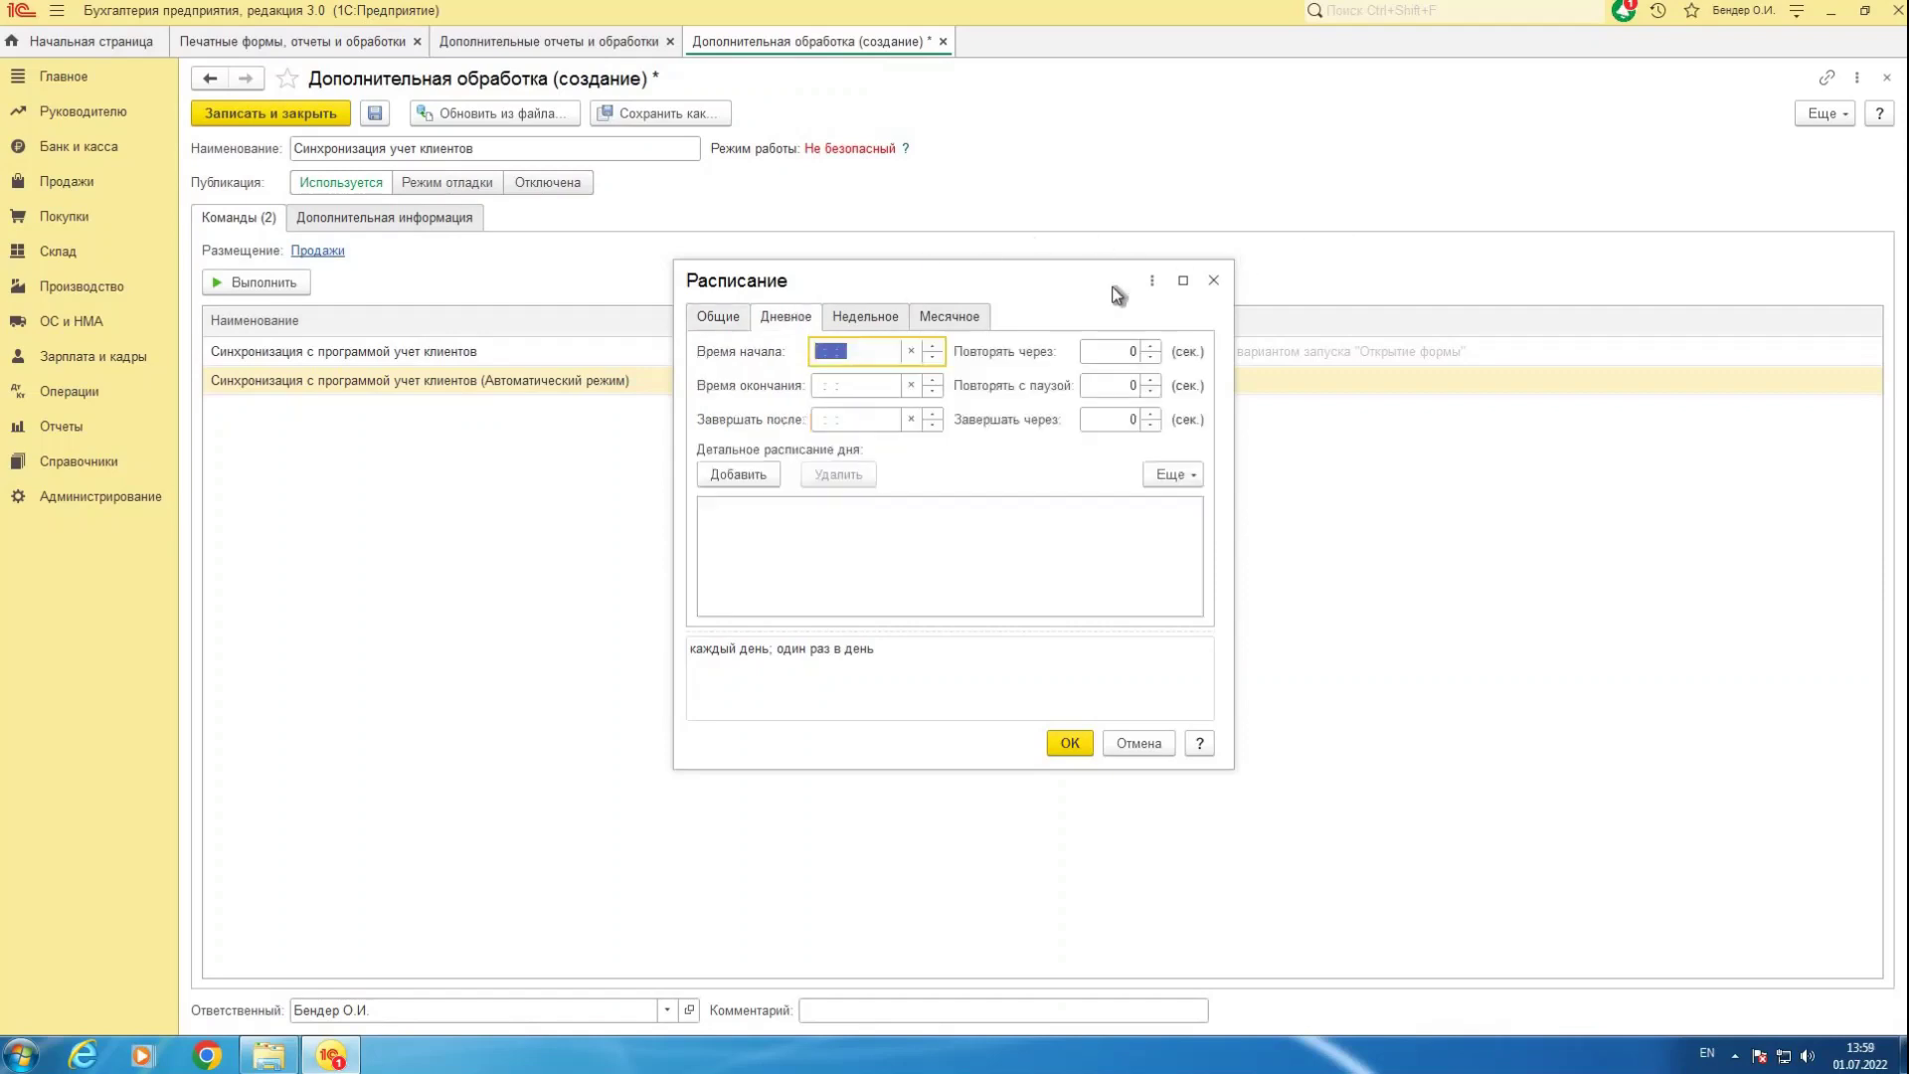
pyautogui.click(1117, 348)
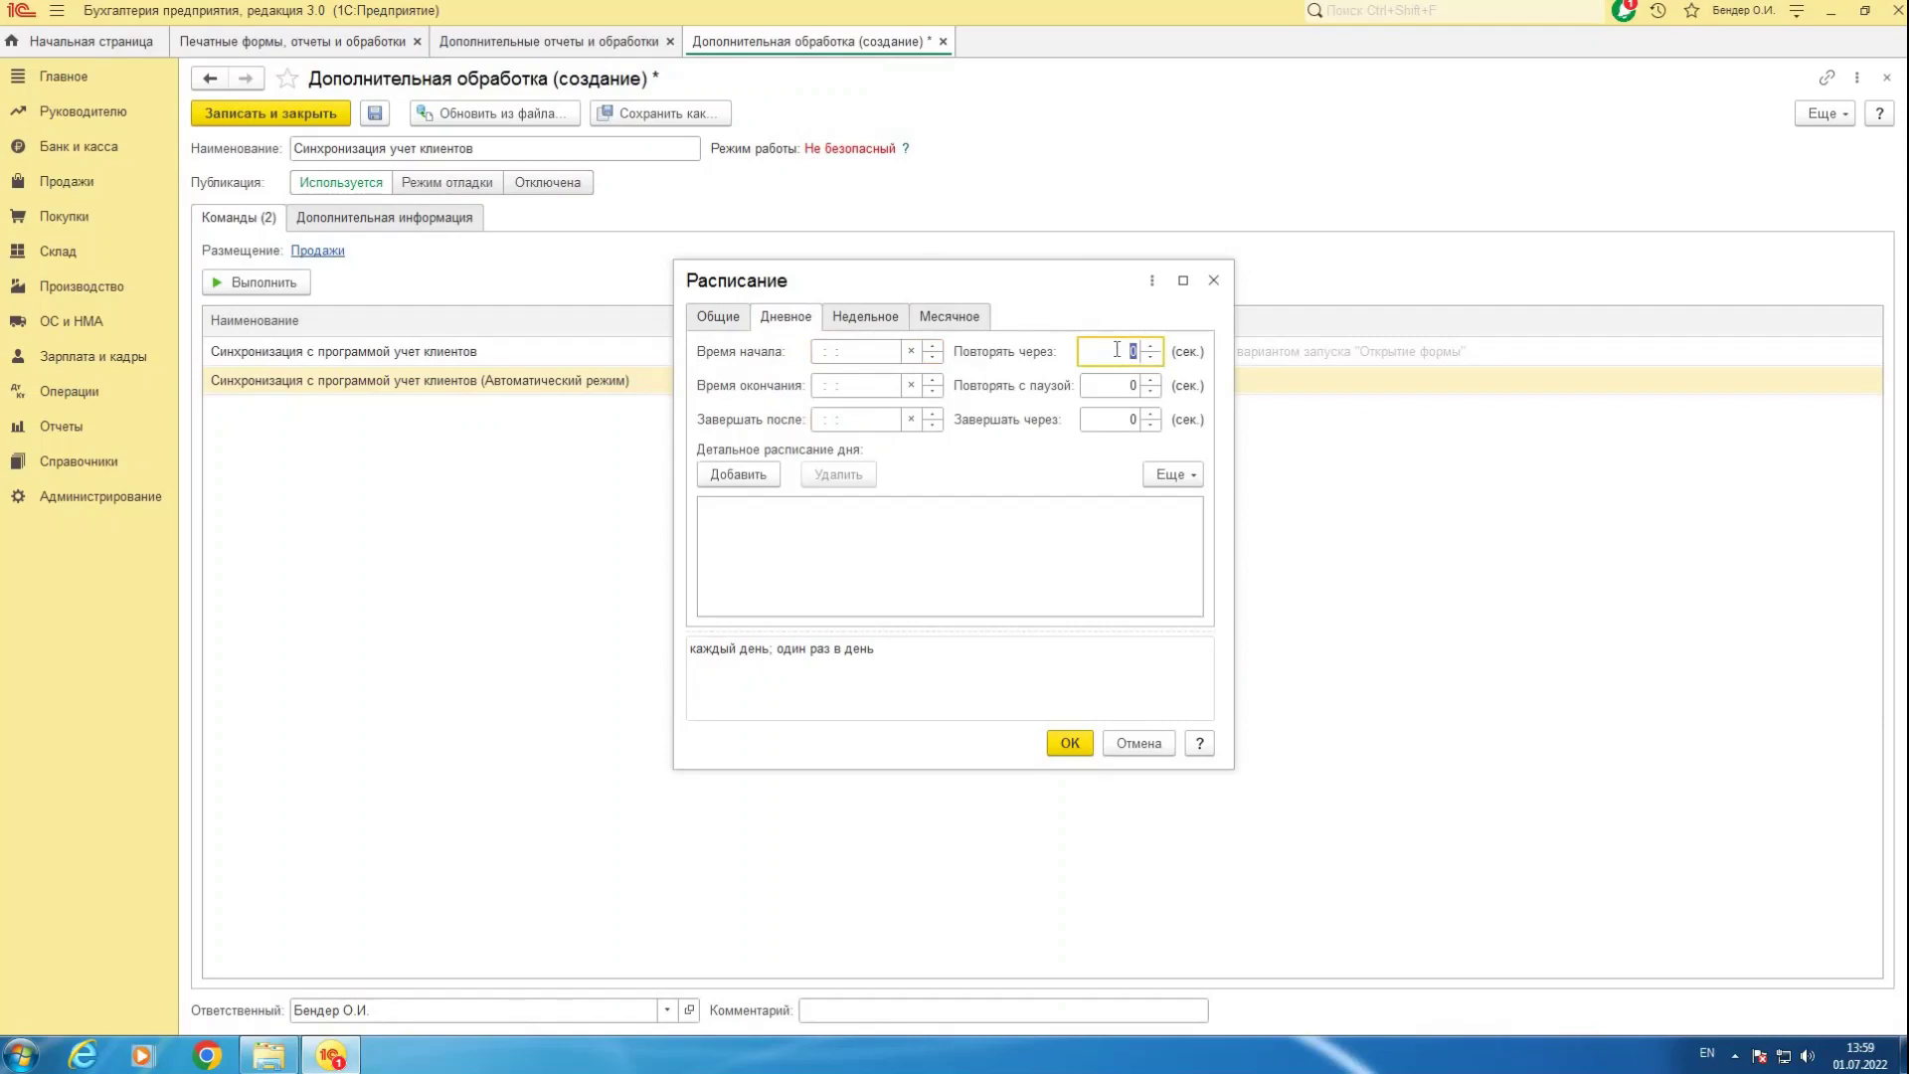
pyautogui.write('300')
pyautogui.click(970, 542)
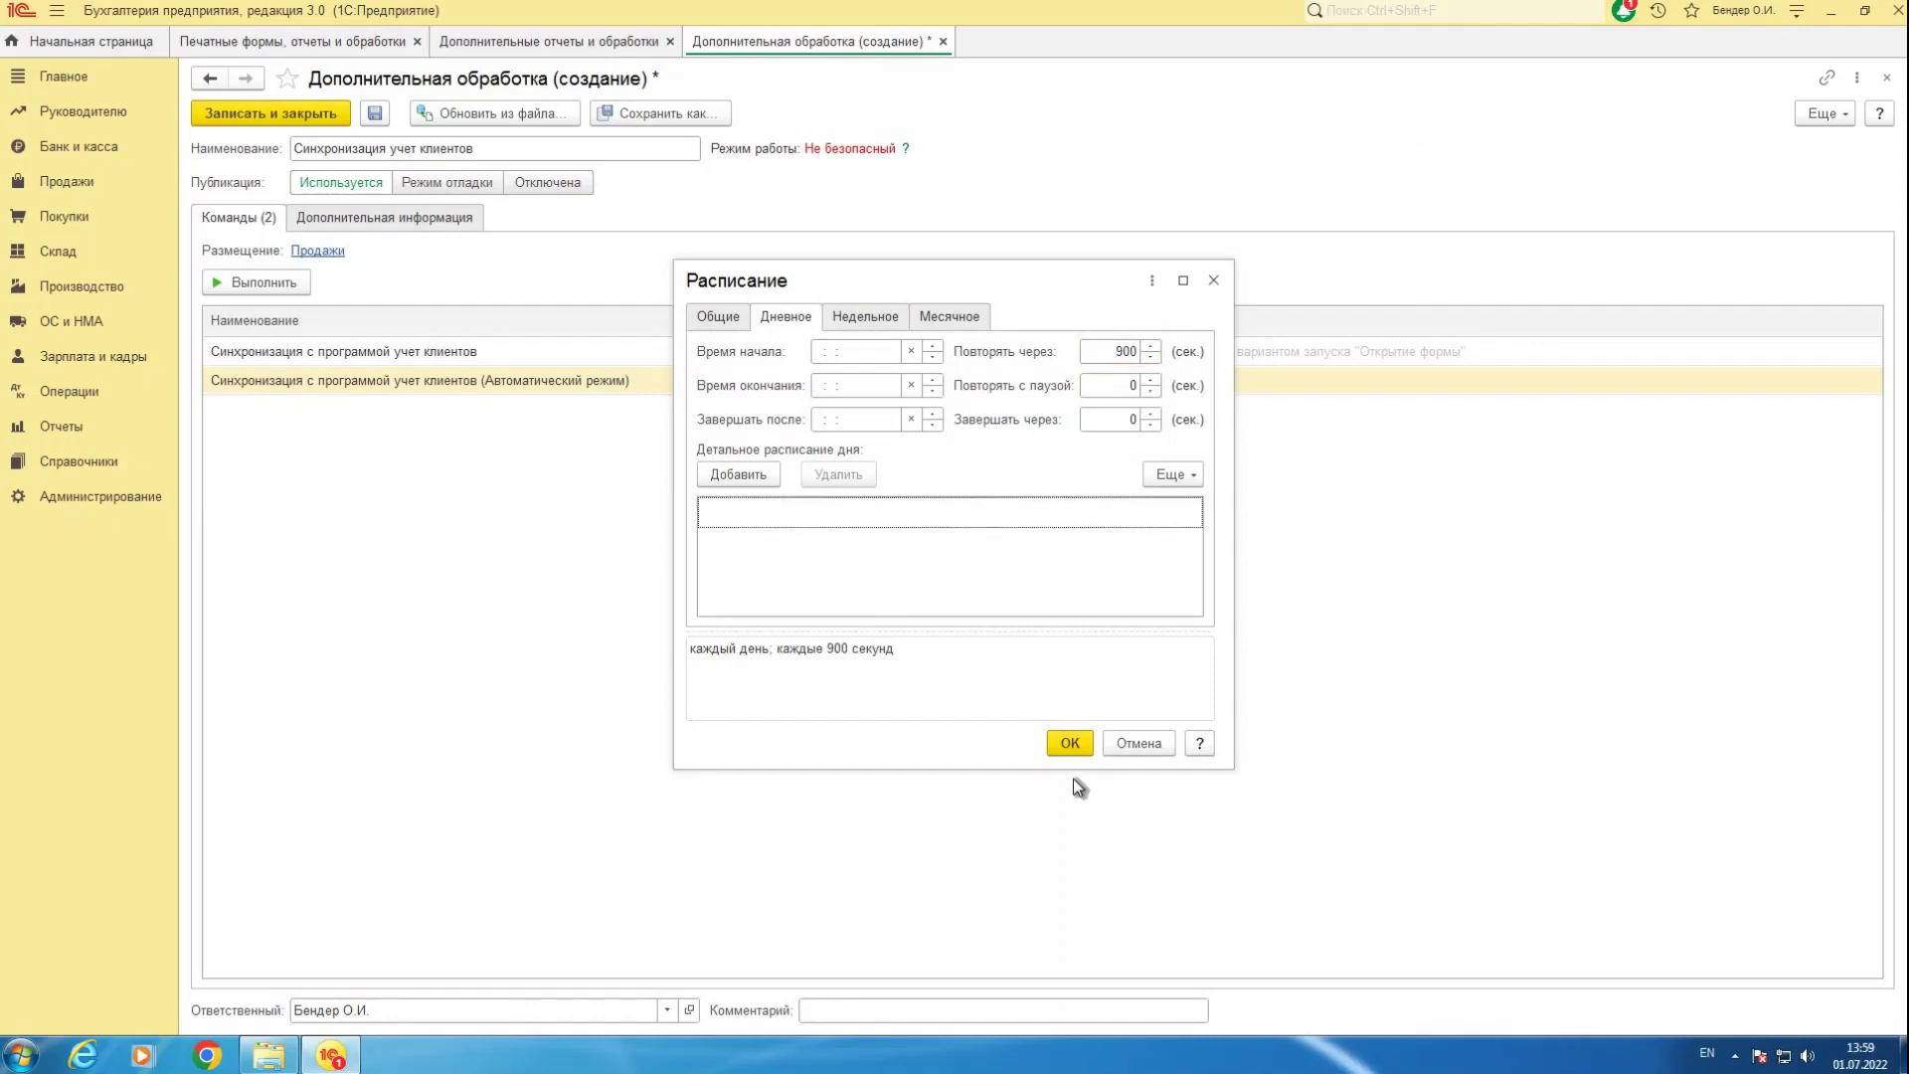
pyautogui.click(1073, 745)
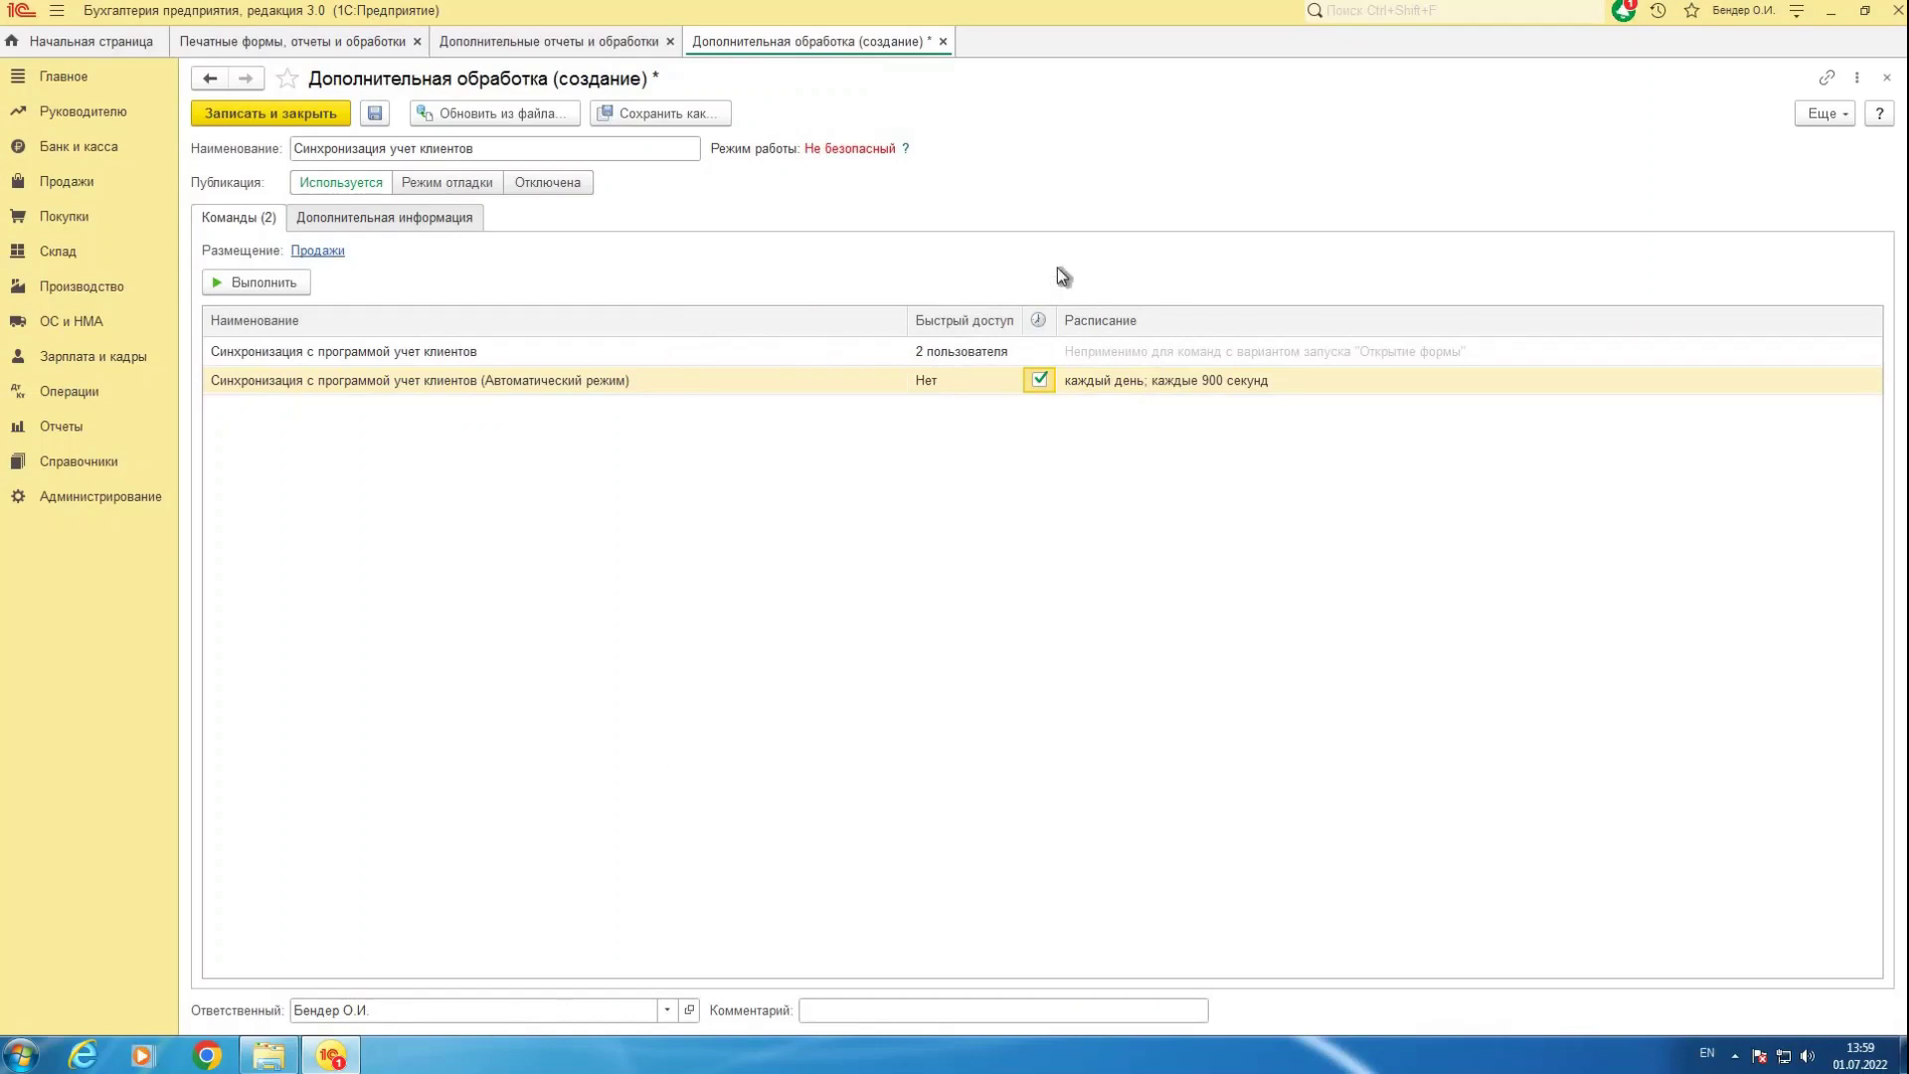
# Save and close the synchronization processing, and close the additional processing list and the print forms settings.
pyautogui.click(1035, 382)
pyautogui.click(294, 116)
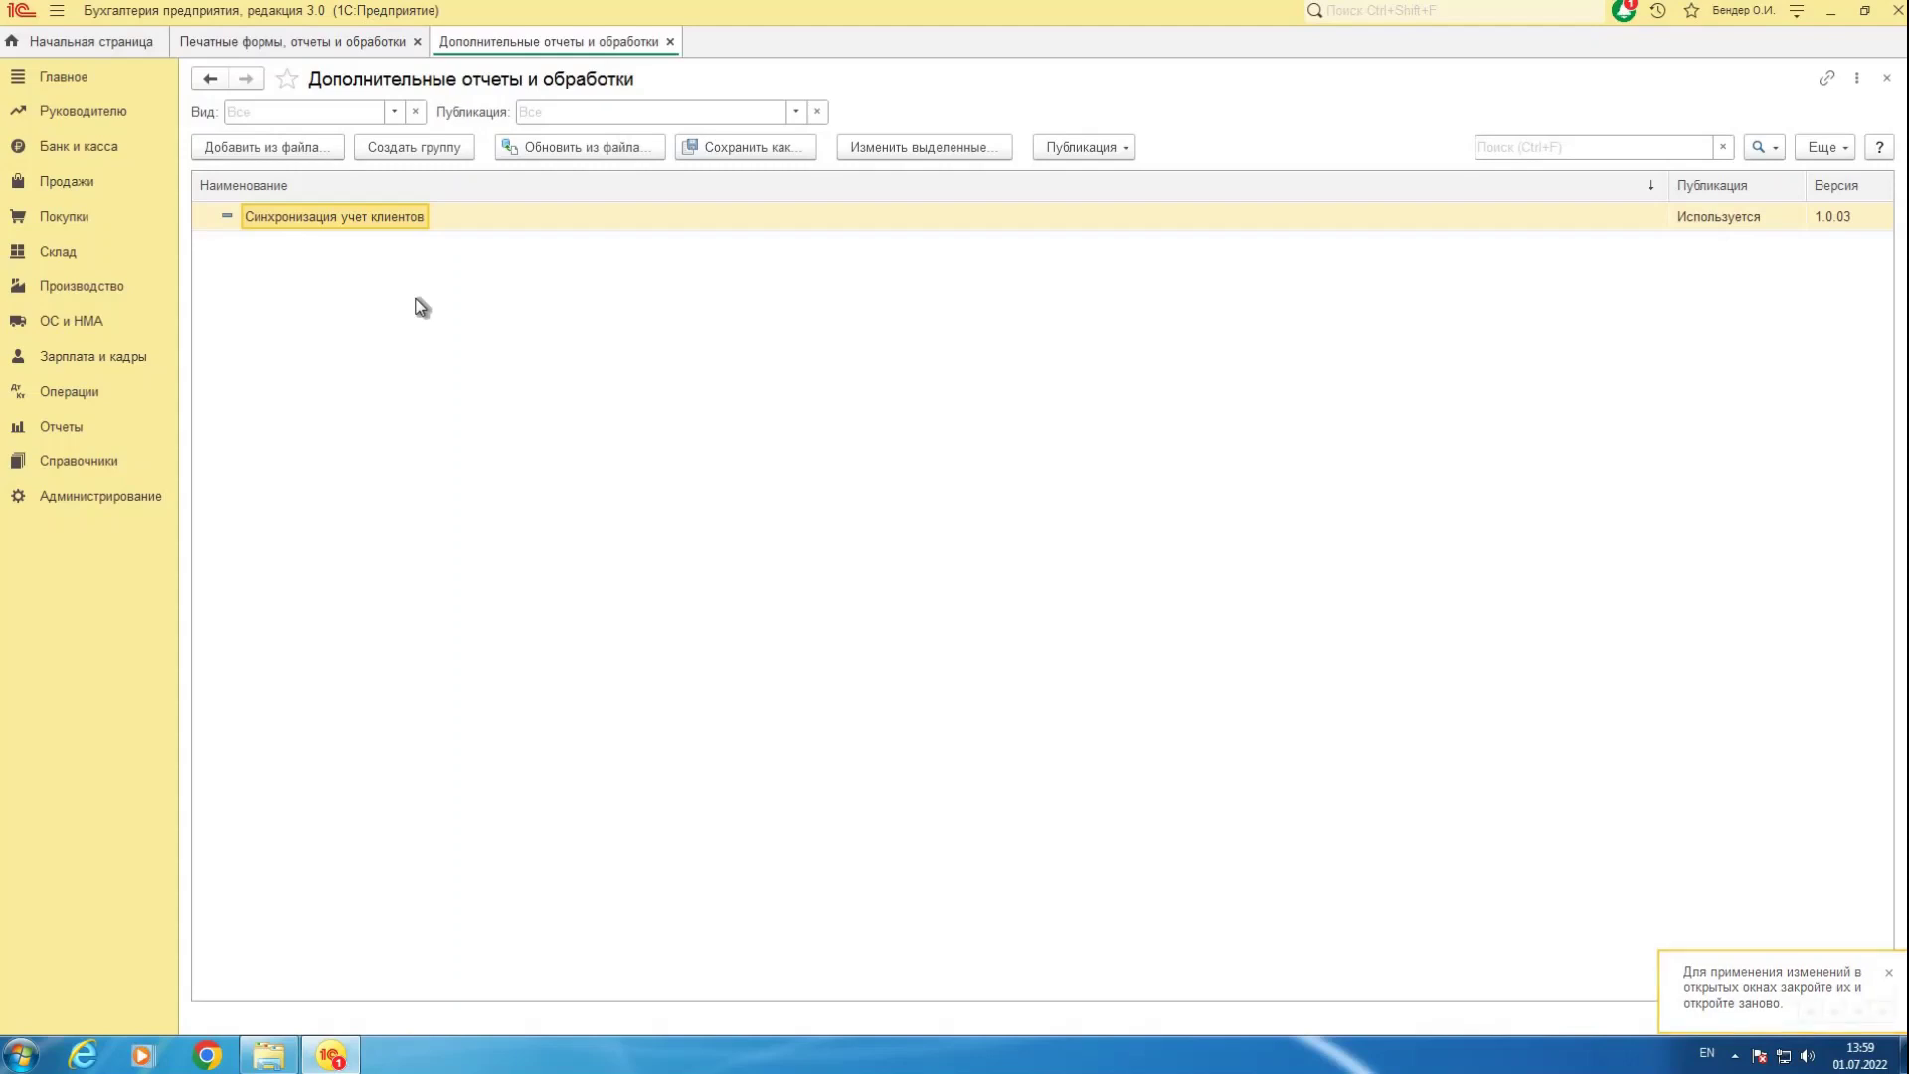
pyautogui.click(670, 42)
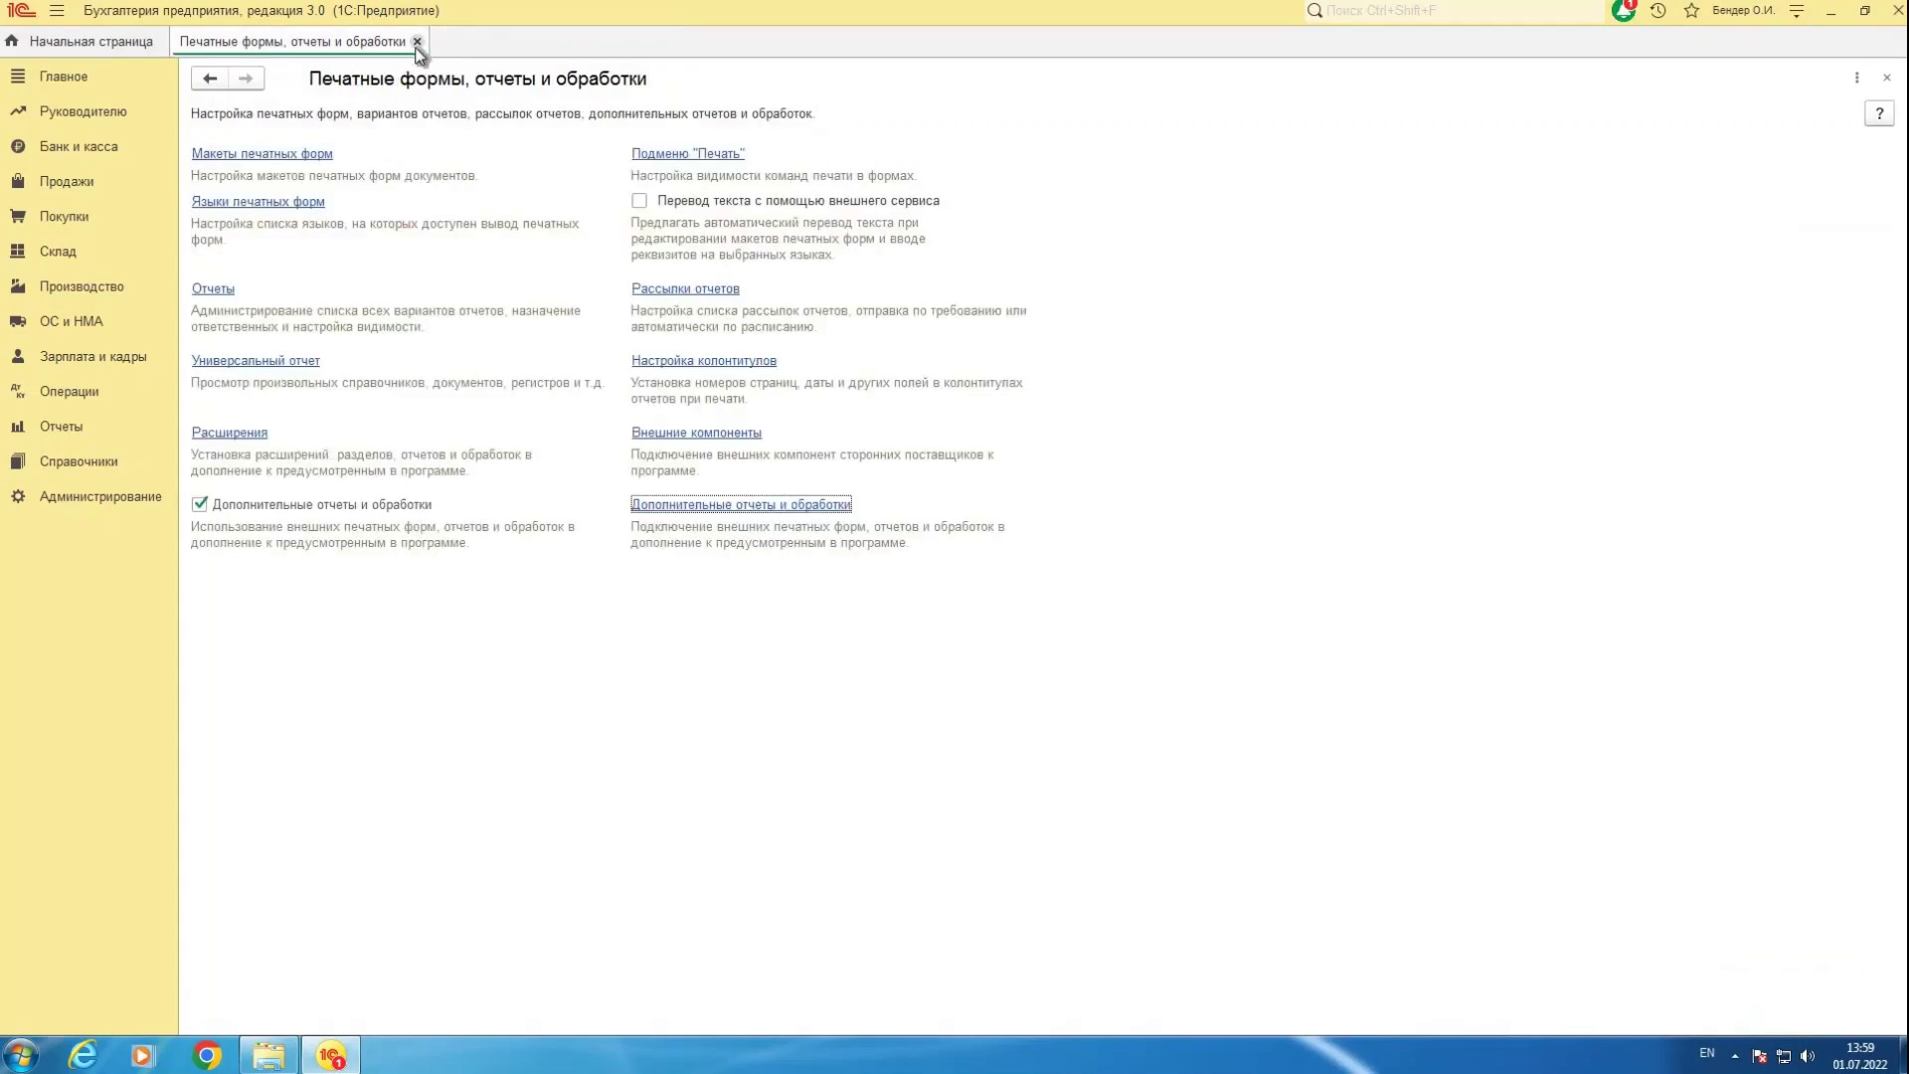
pyautogui.click(417, 41)
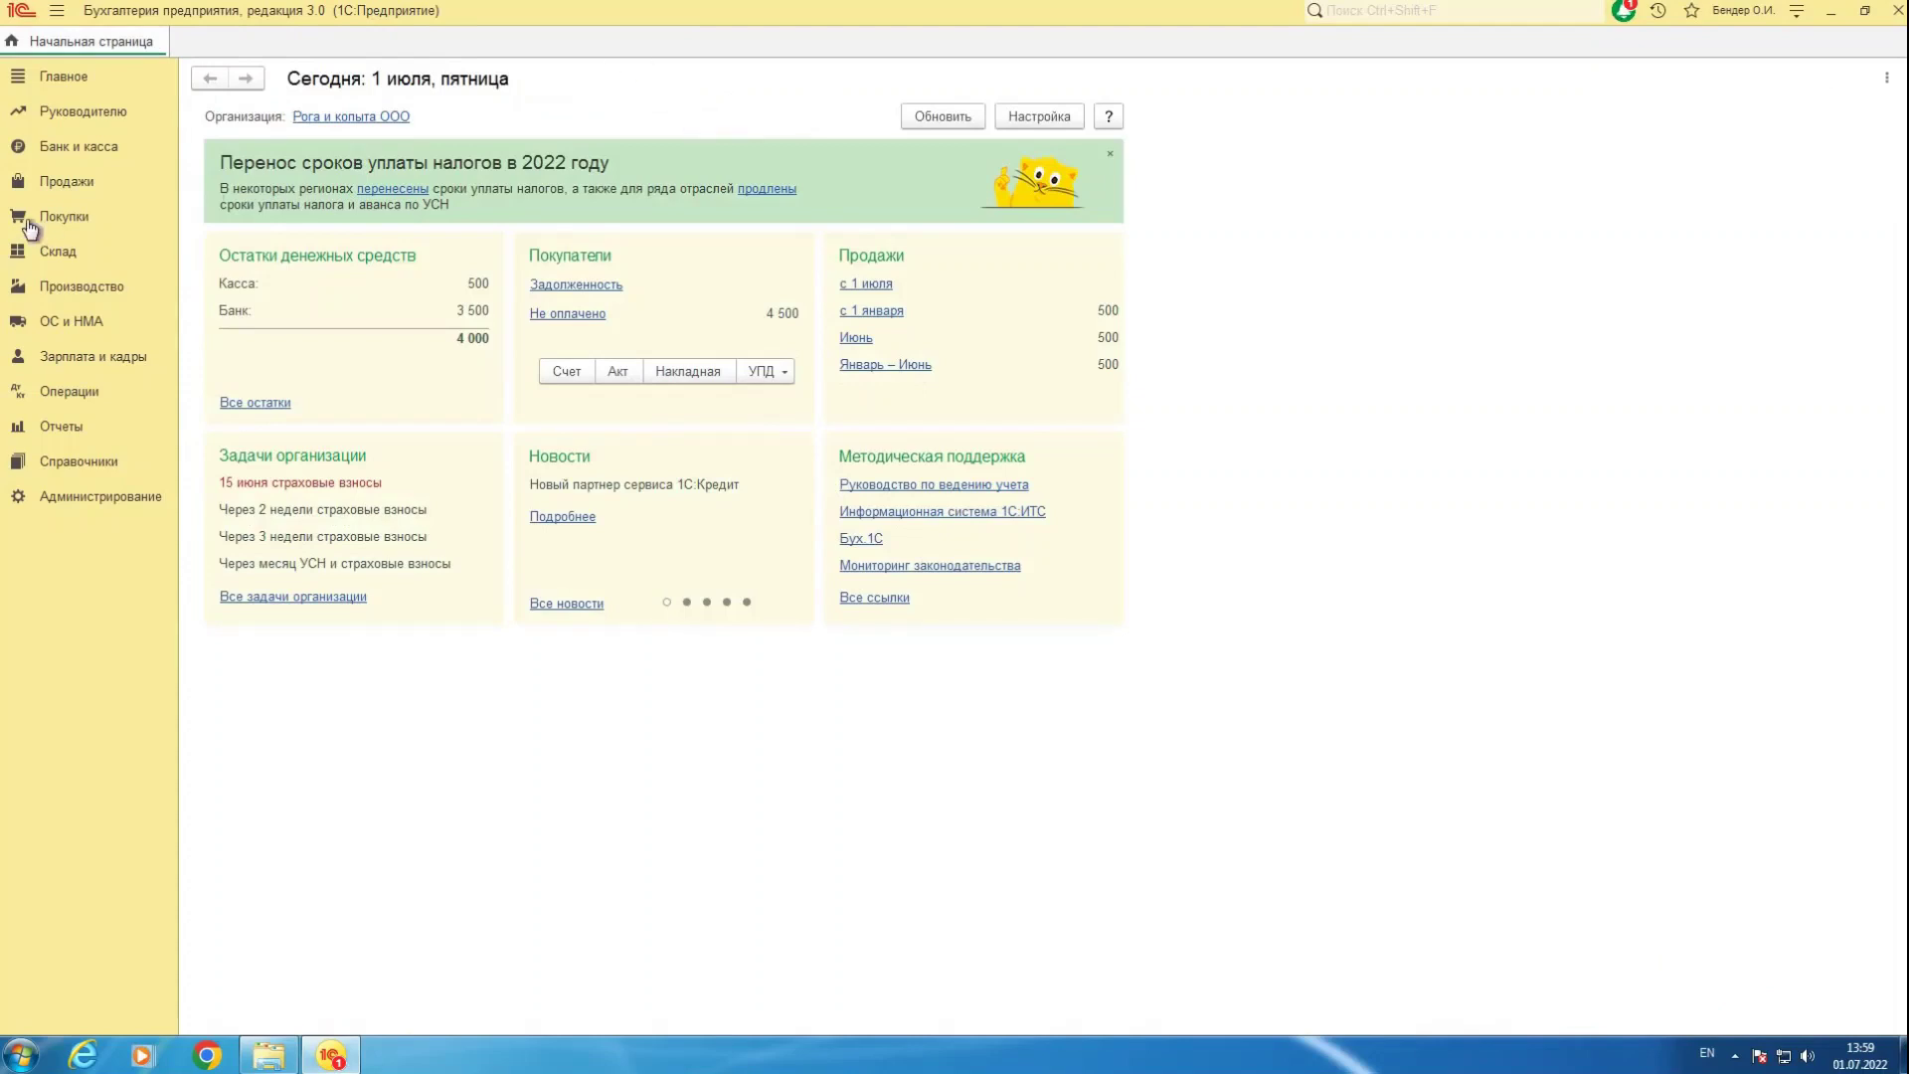
# Run «Синхронизация с программой учет клиентов» from the additional processing of the «Продажи» section.
pyautogui.click(50, 189)
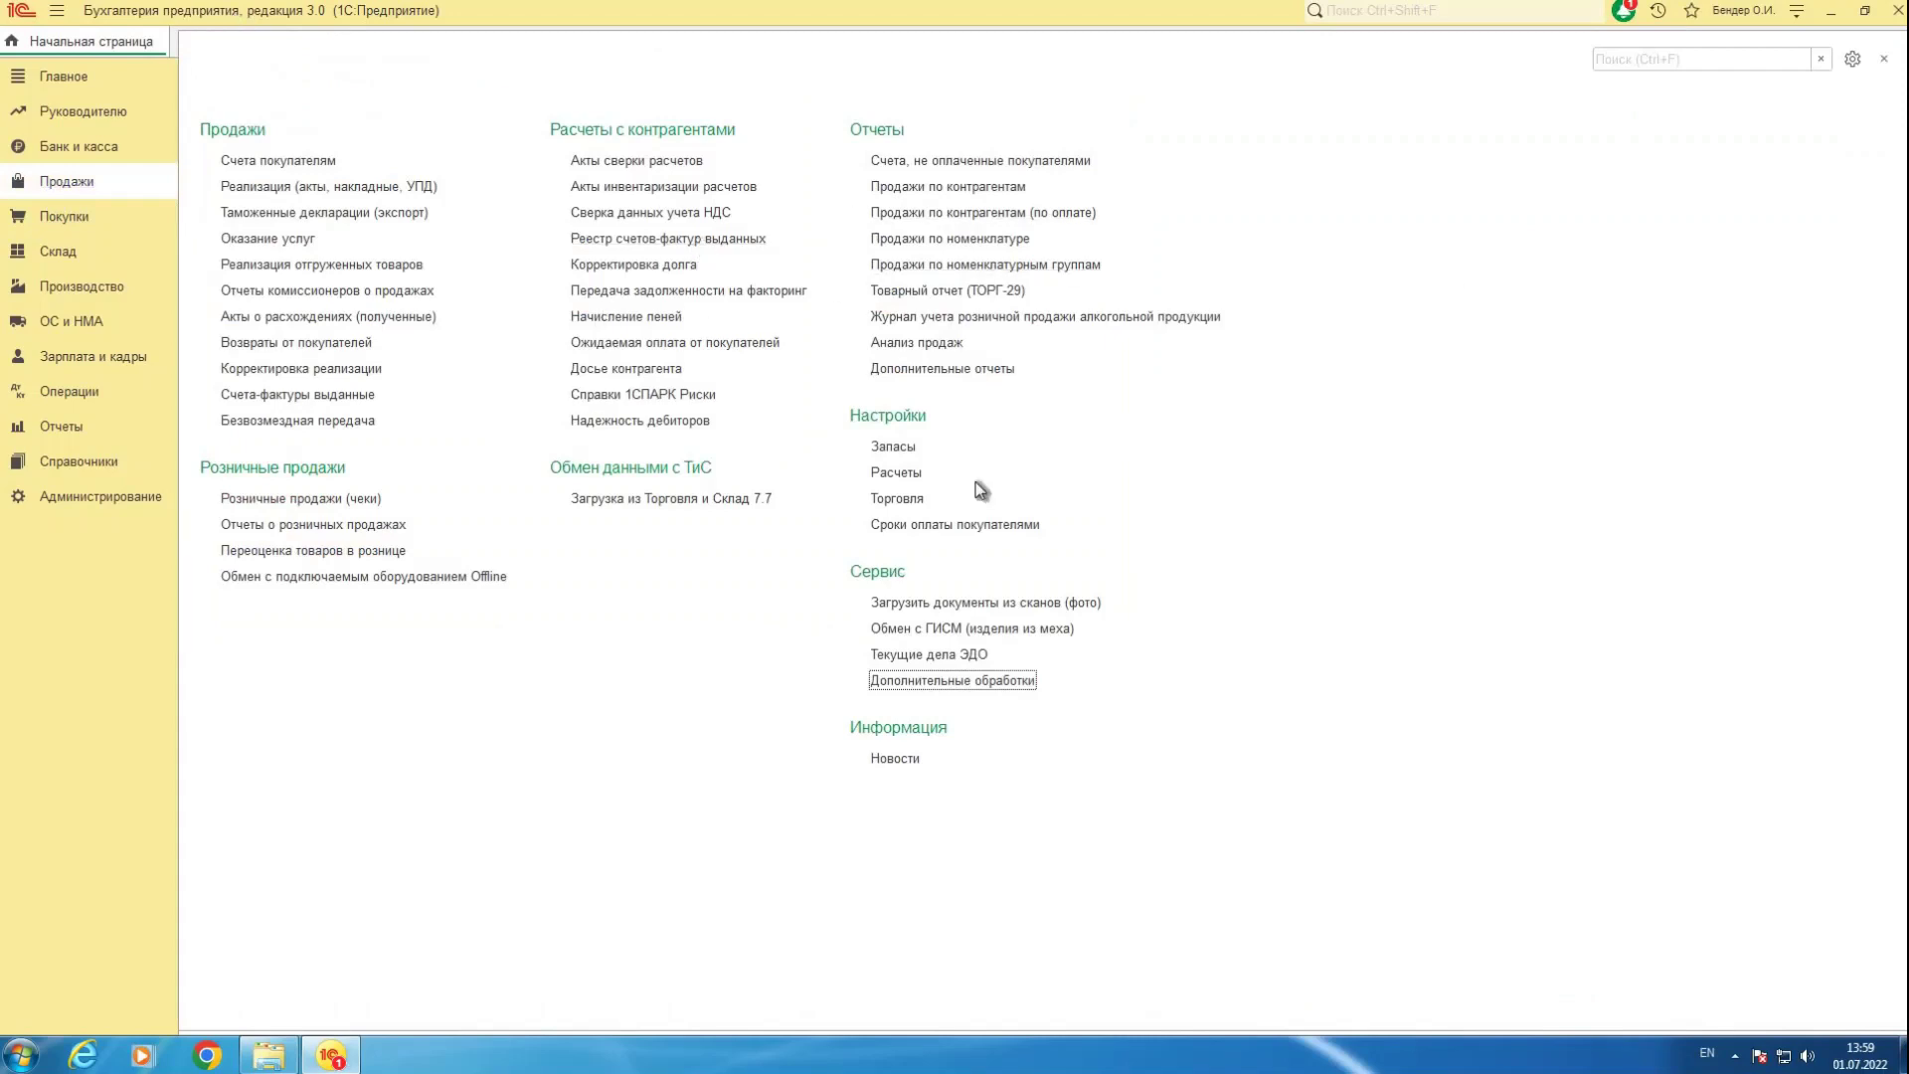
pyautogui.click(951, 682)
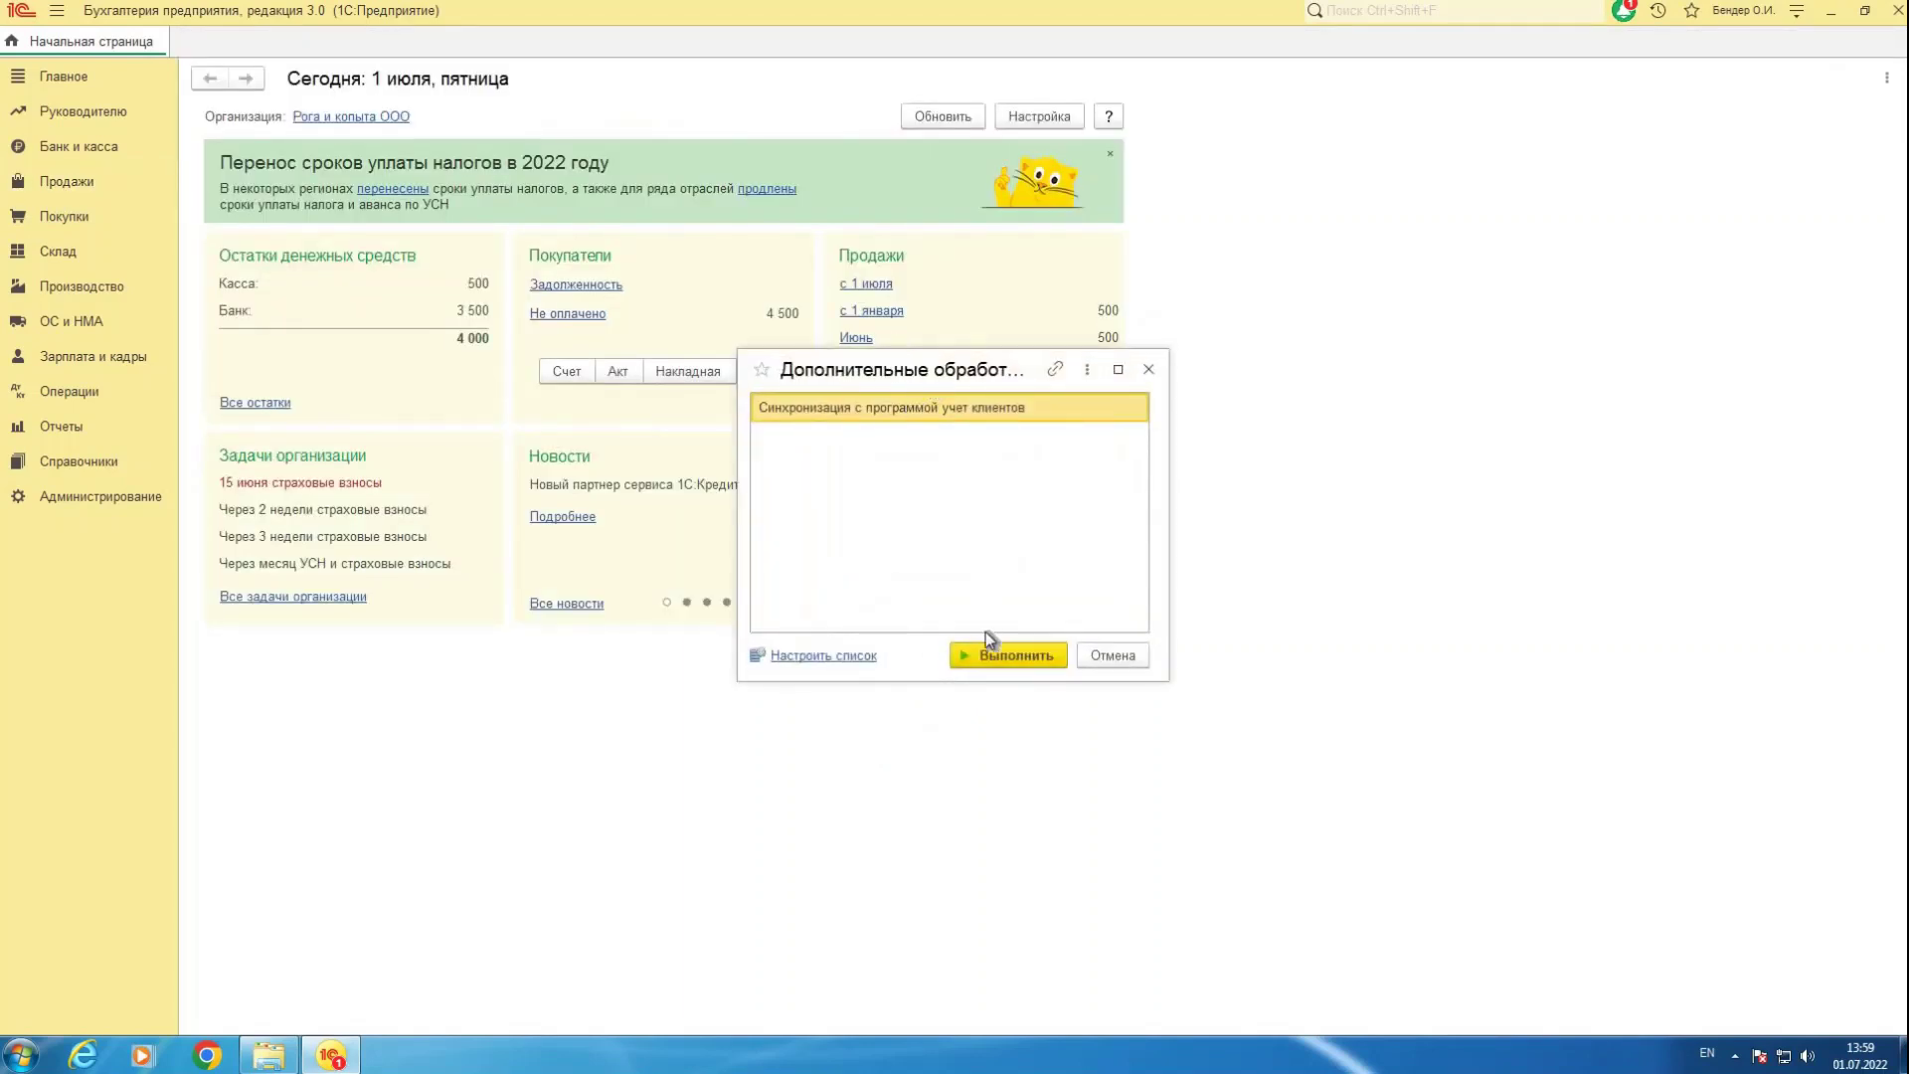
pyautogui.click(991, 656)
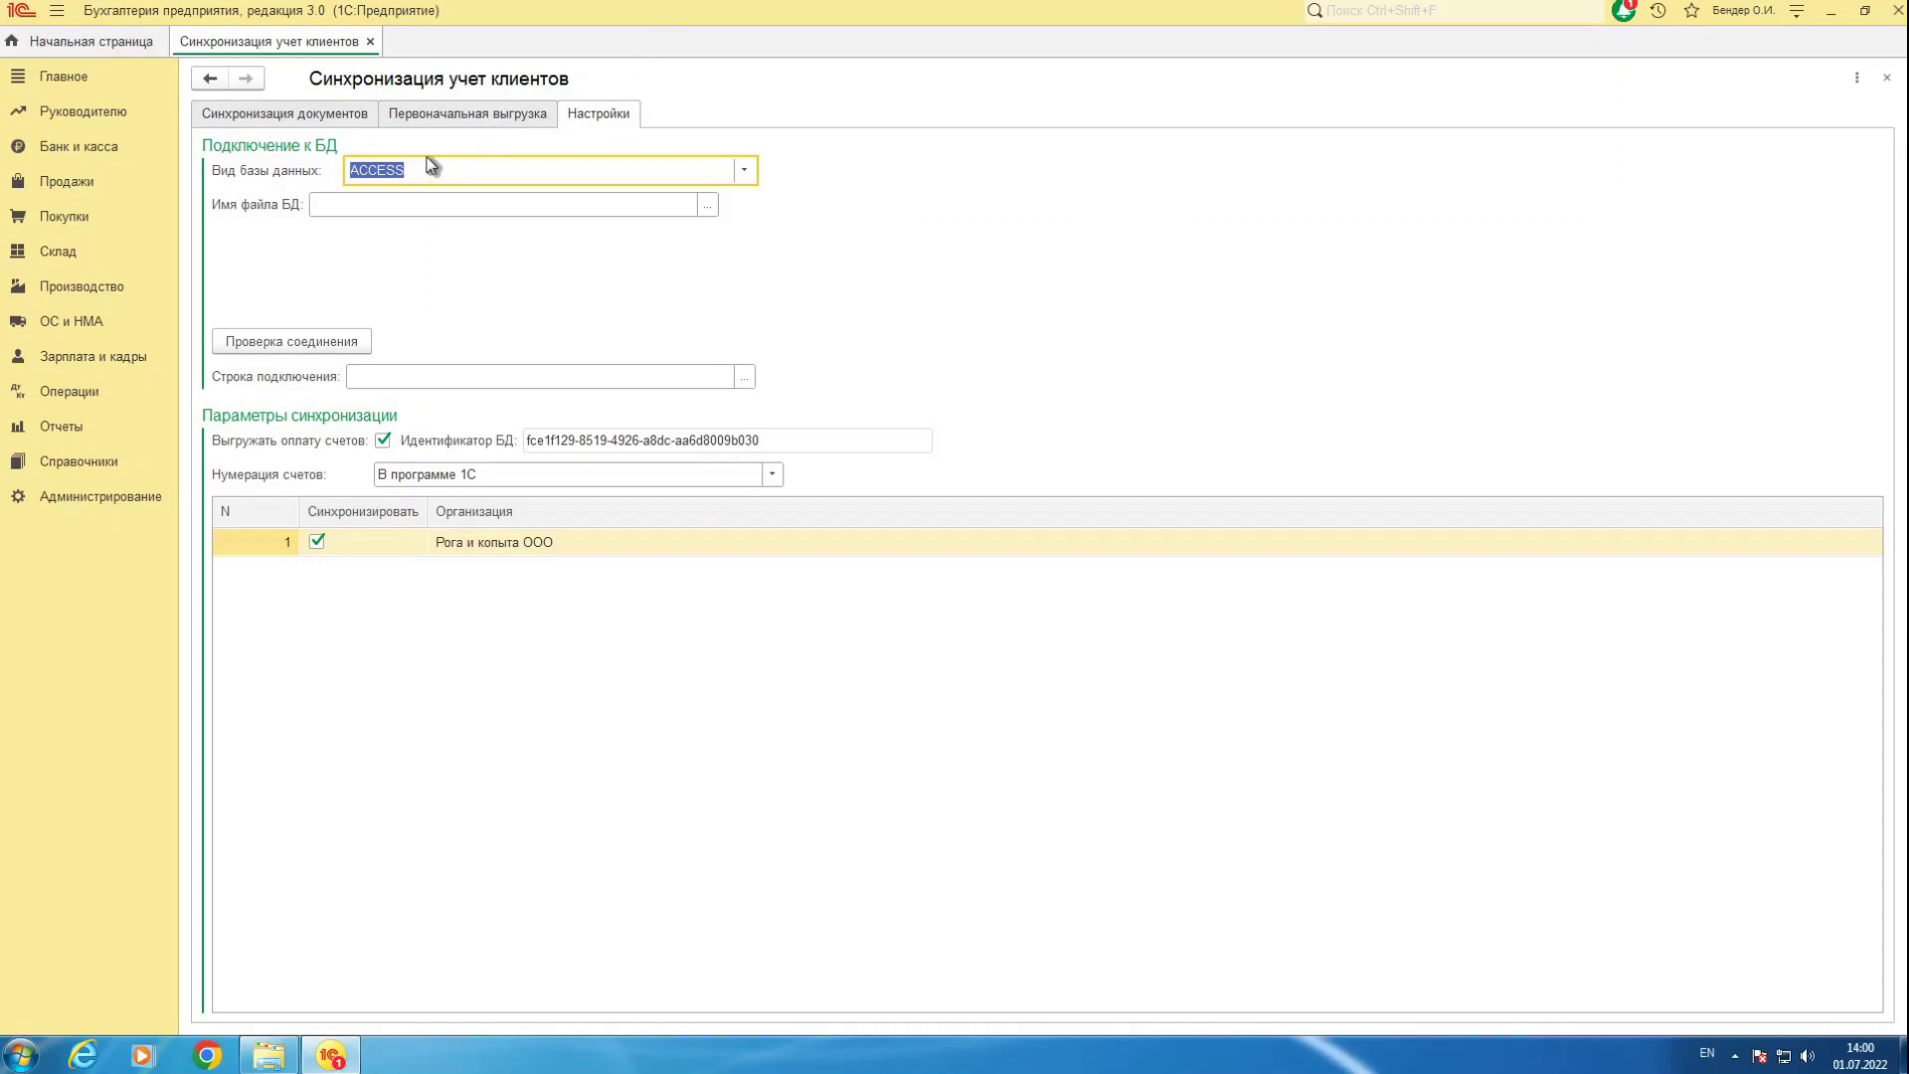
# Choose NewDatabase.mdb from the Demo folder of the УчетКлиентов share on win-lug-it2 as the Access database file and test the connection.
pyautogui.click(708, 204)
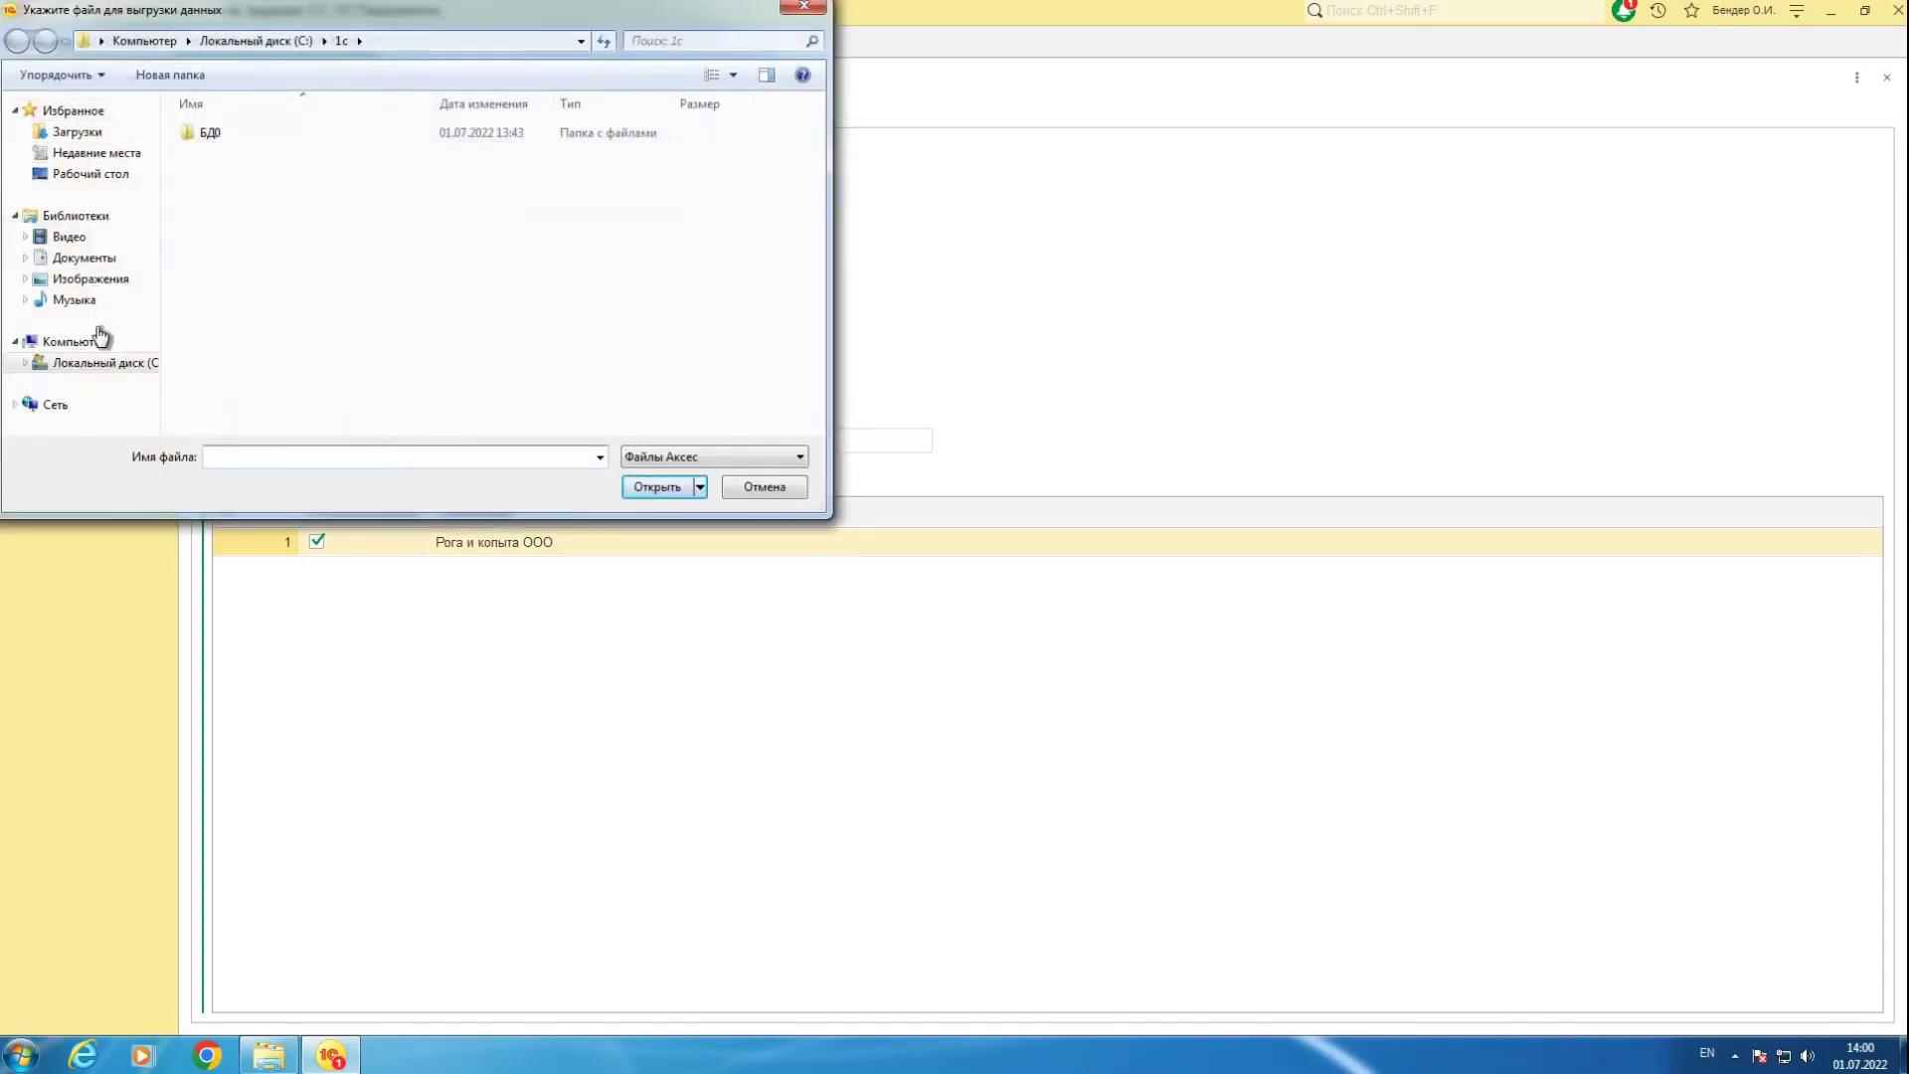
pyautogui.click(112, 176)
pyautogui.doubleClick(284, 282)
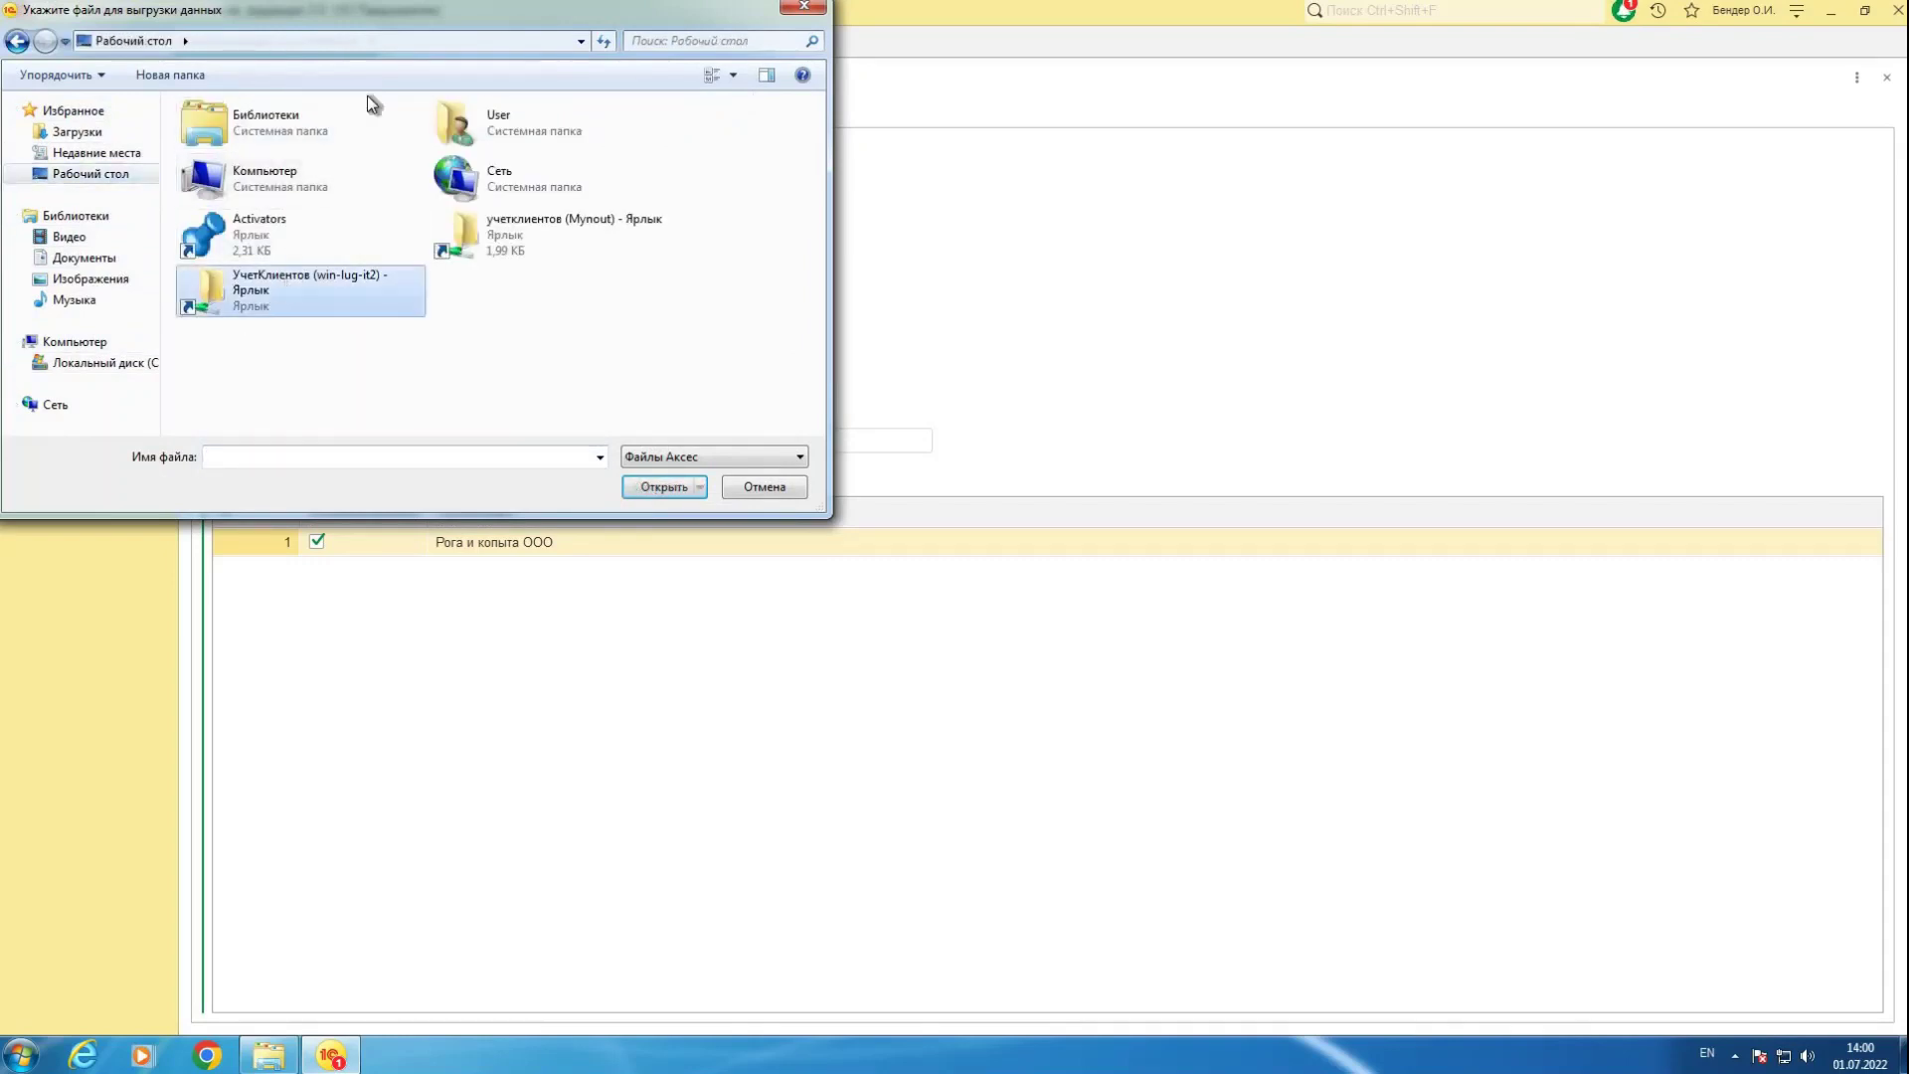
pyautogui.doubleClick(261, 135)
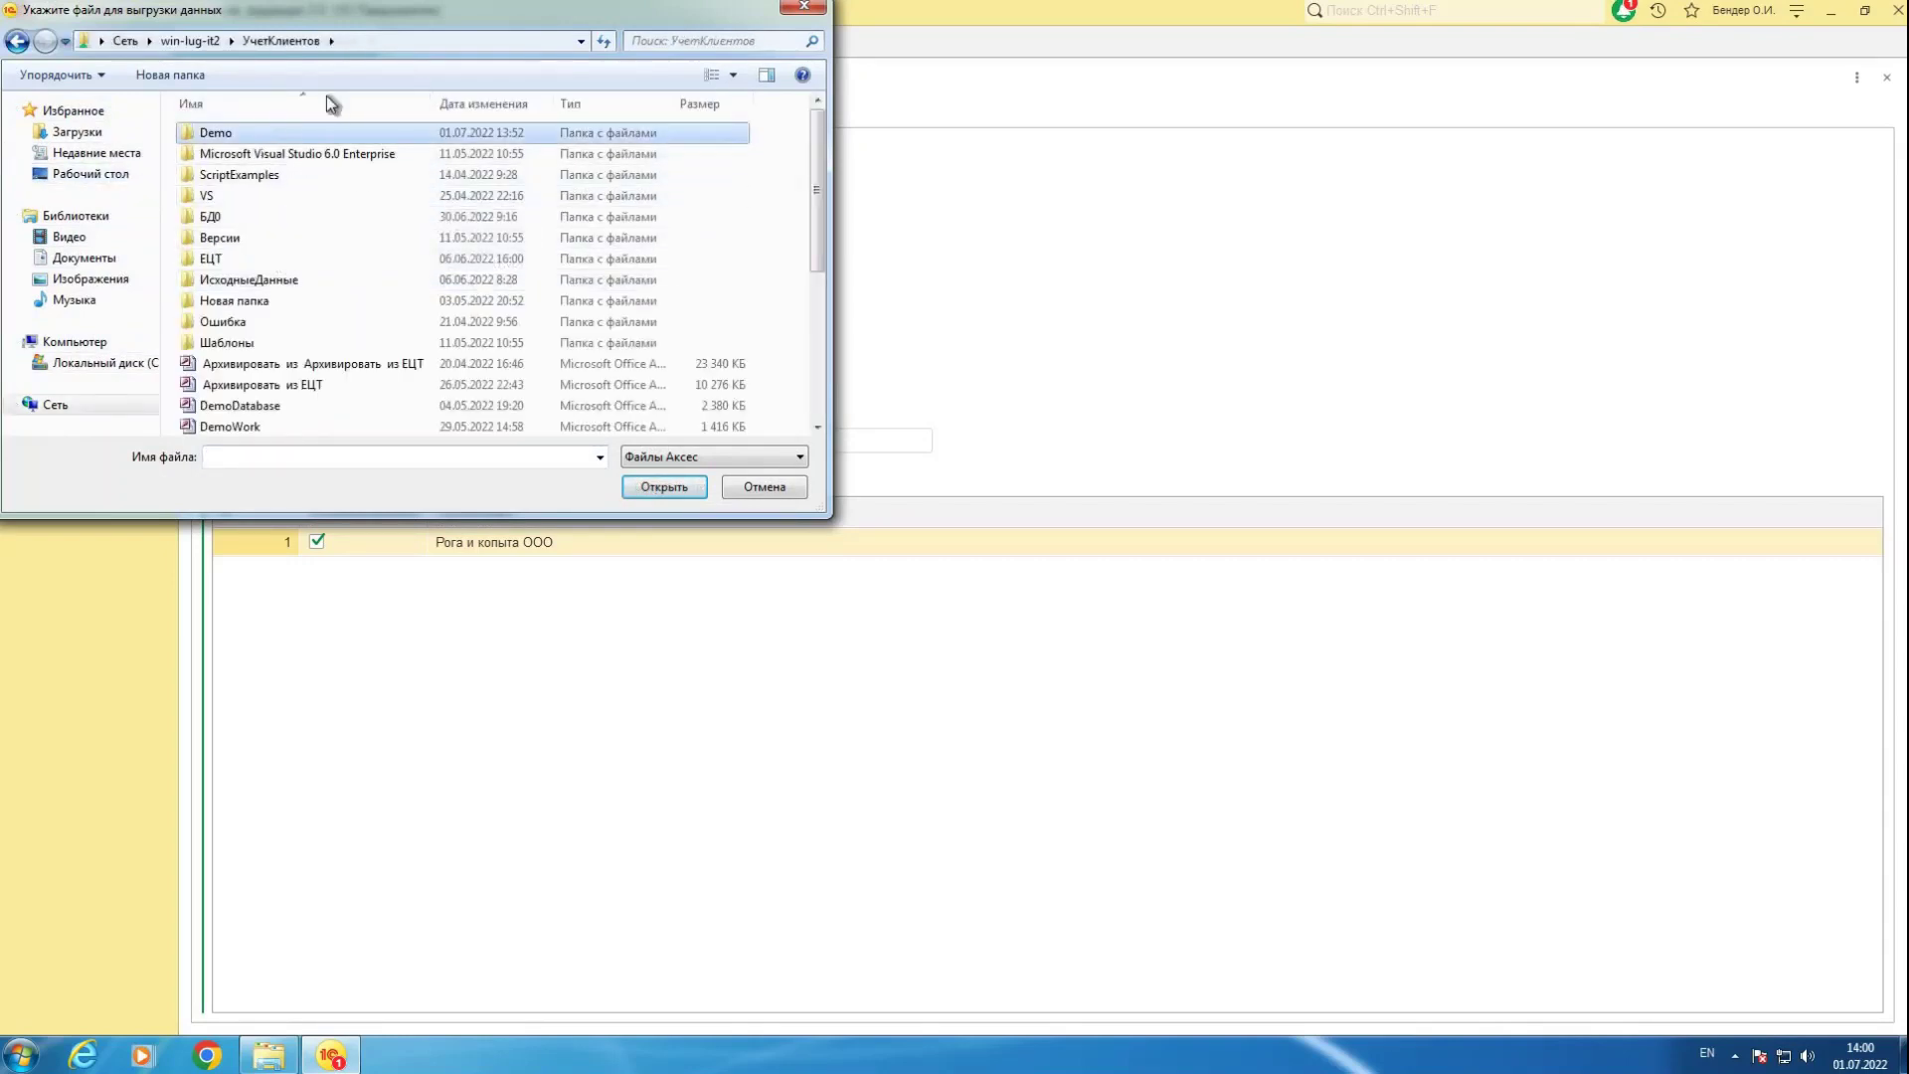
pyautogui.doubleClick(261, 177)
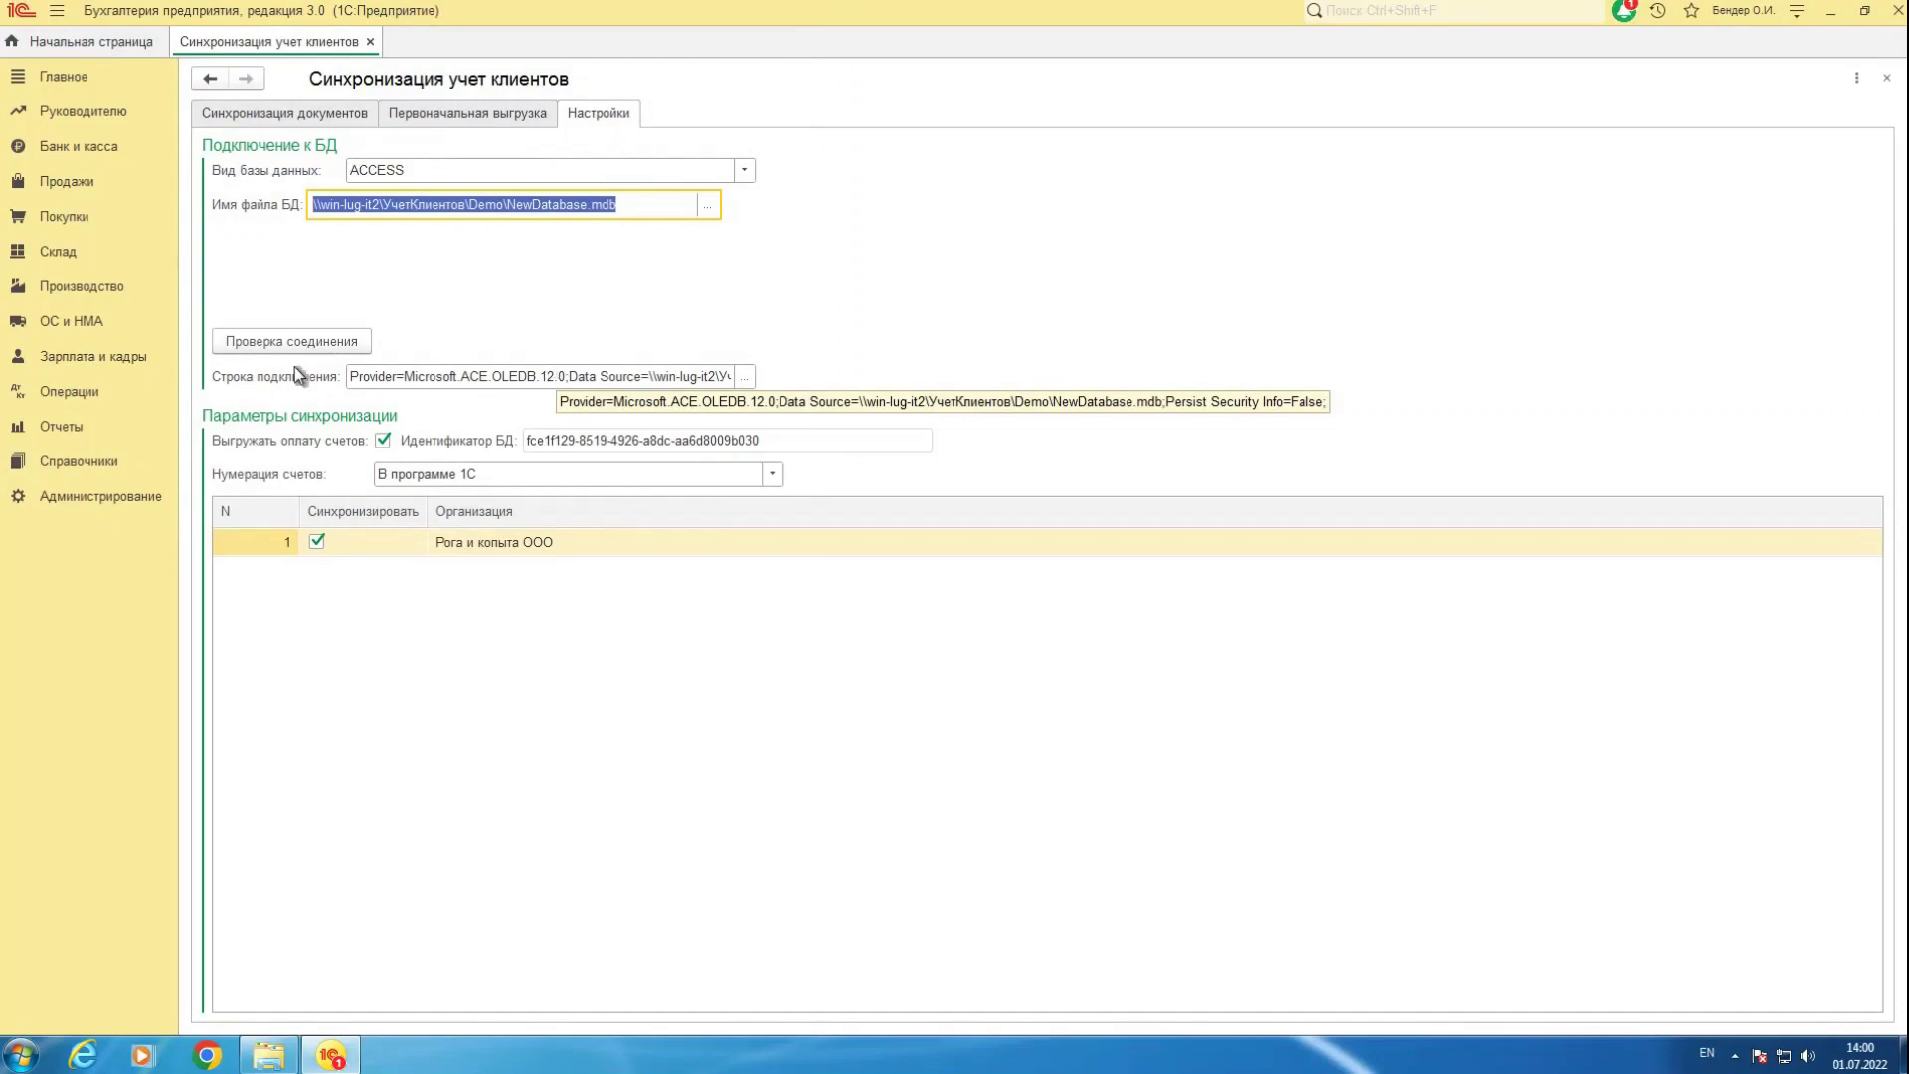
pyautogui.click(269, 343)
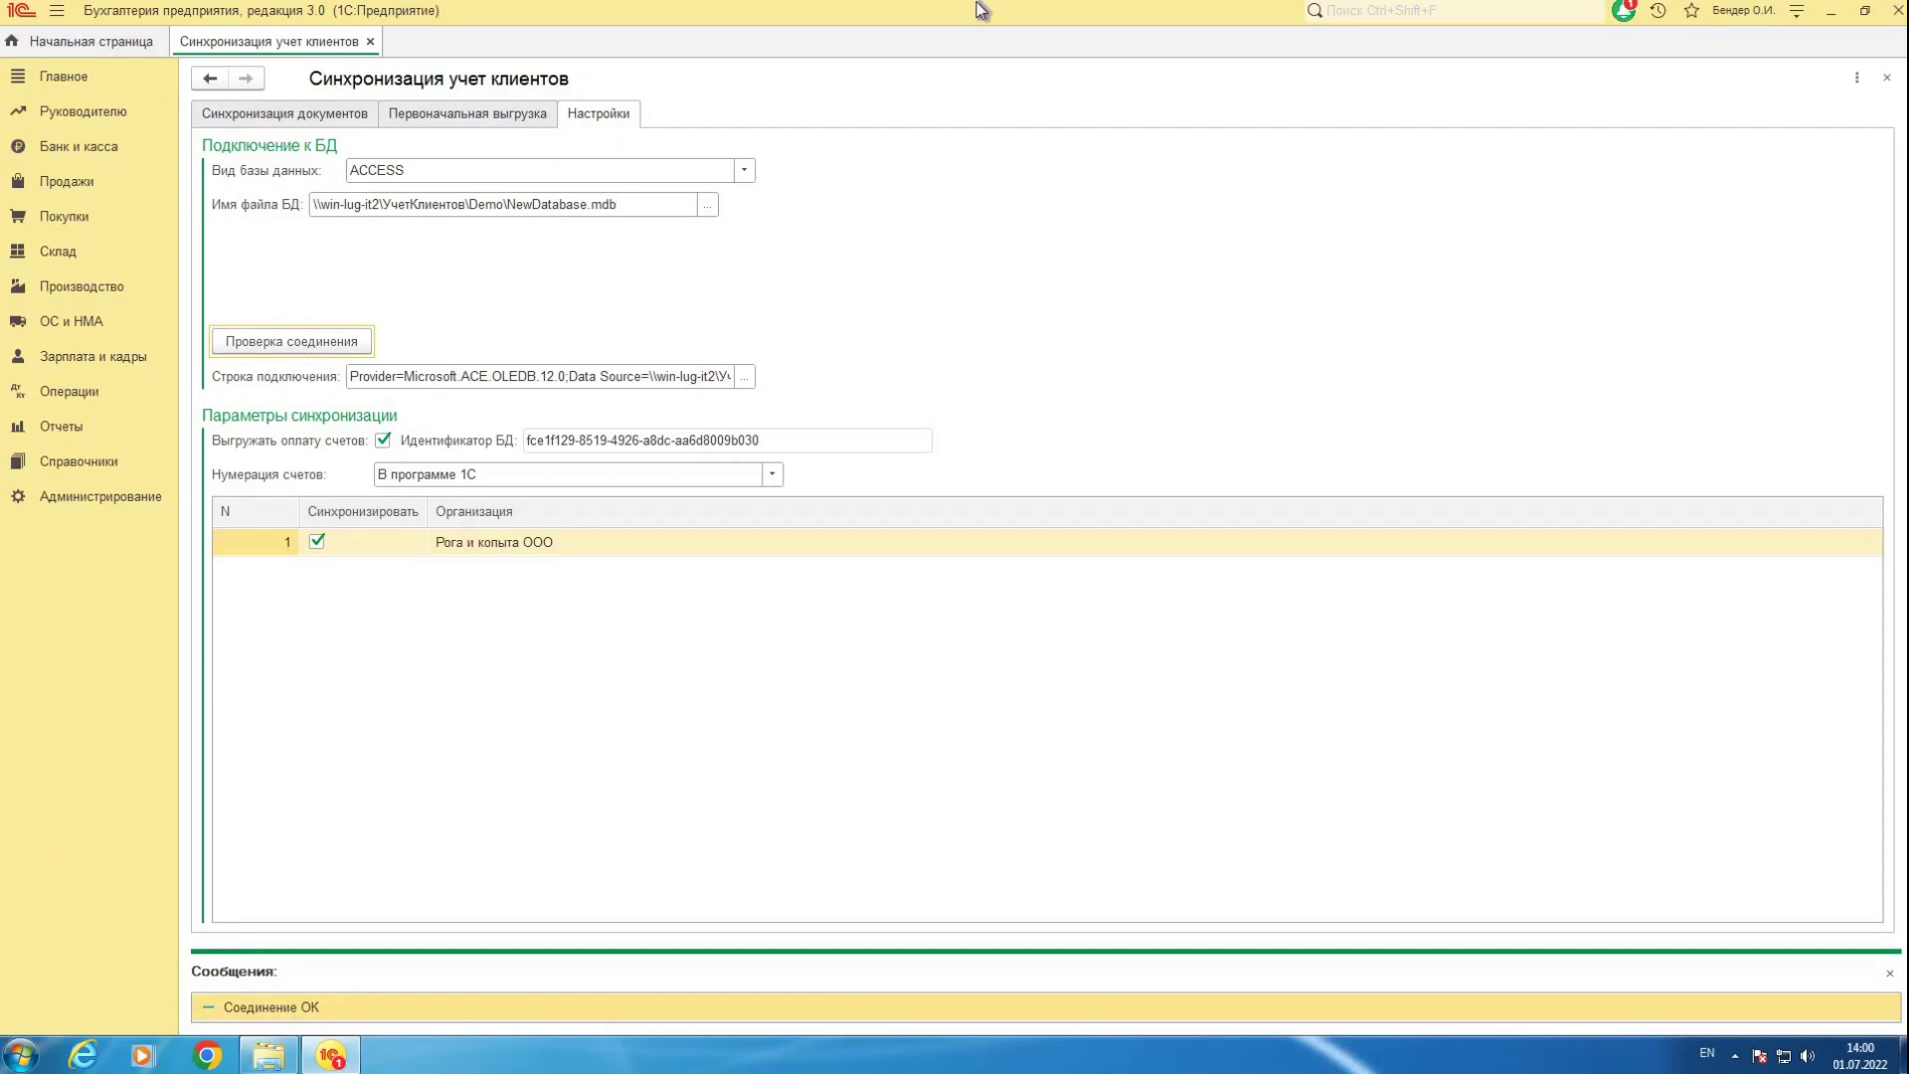
# Switch the database type to MS SQL and set the server to win-lug-it2\SQLExpress and the database name to УчетКлиентов.
pyautogui.click(743, 171)
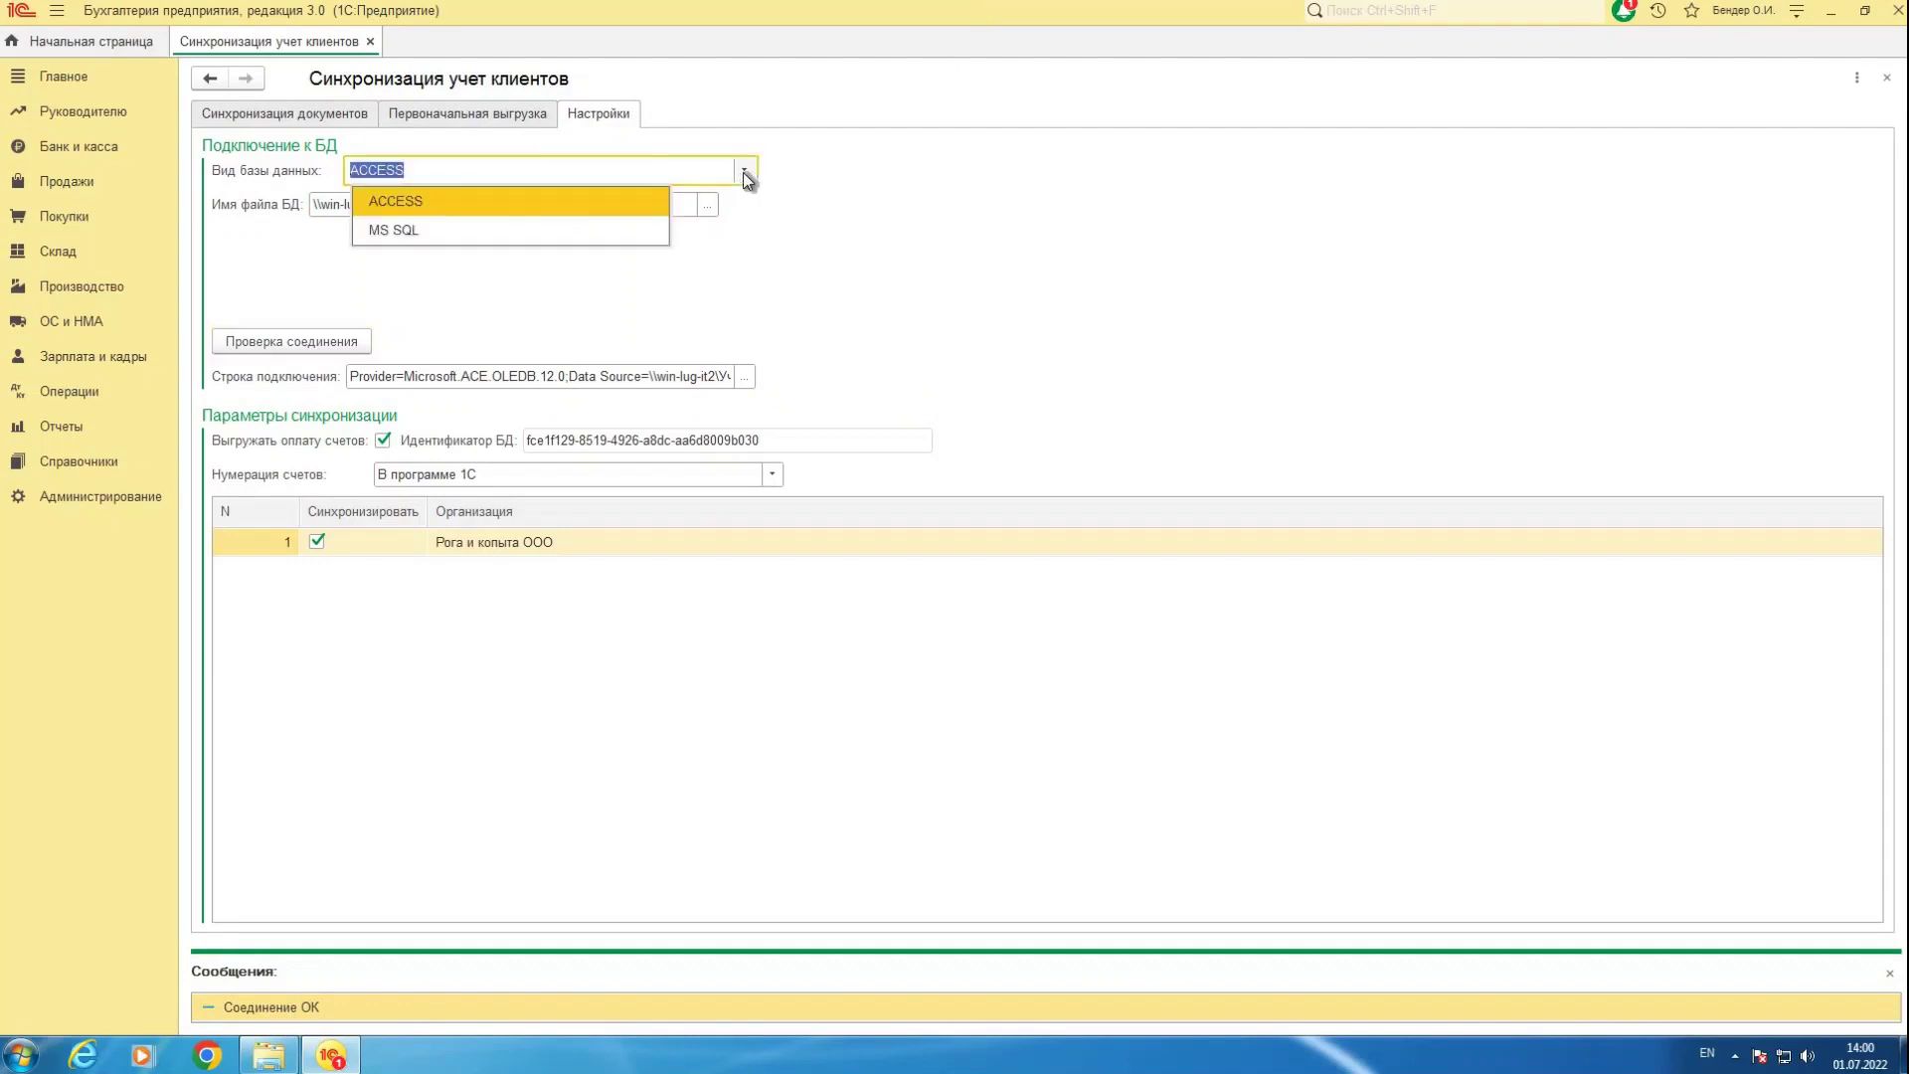
pyautogui.click(434, 232)
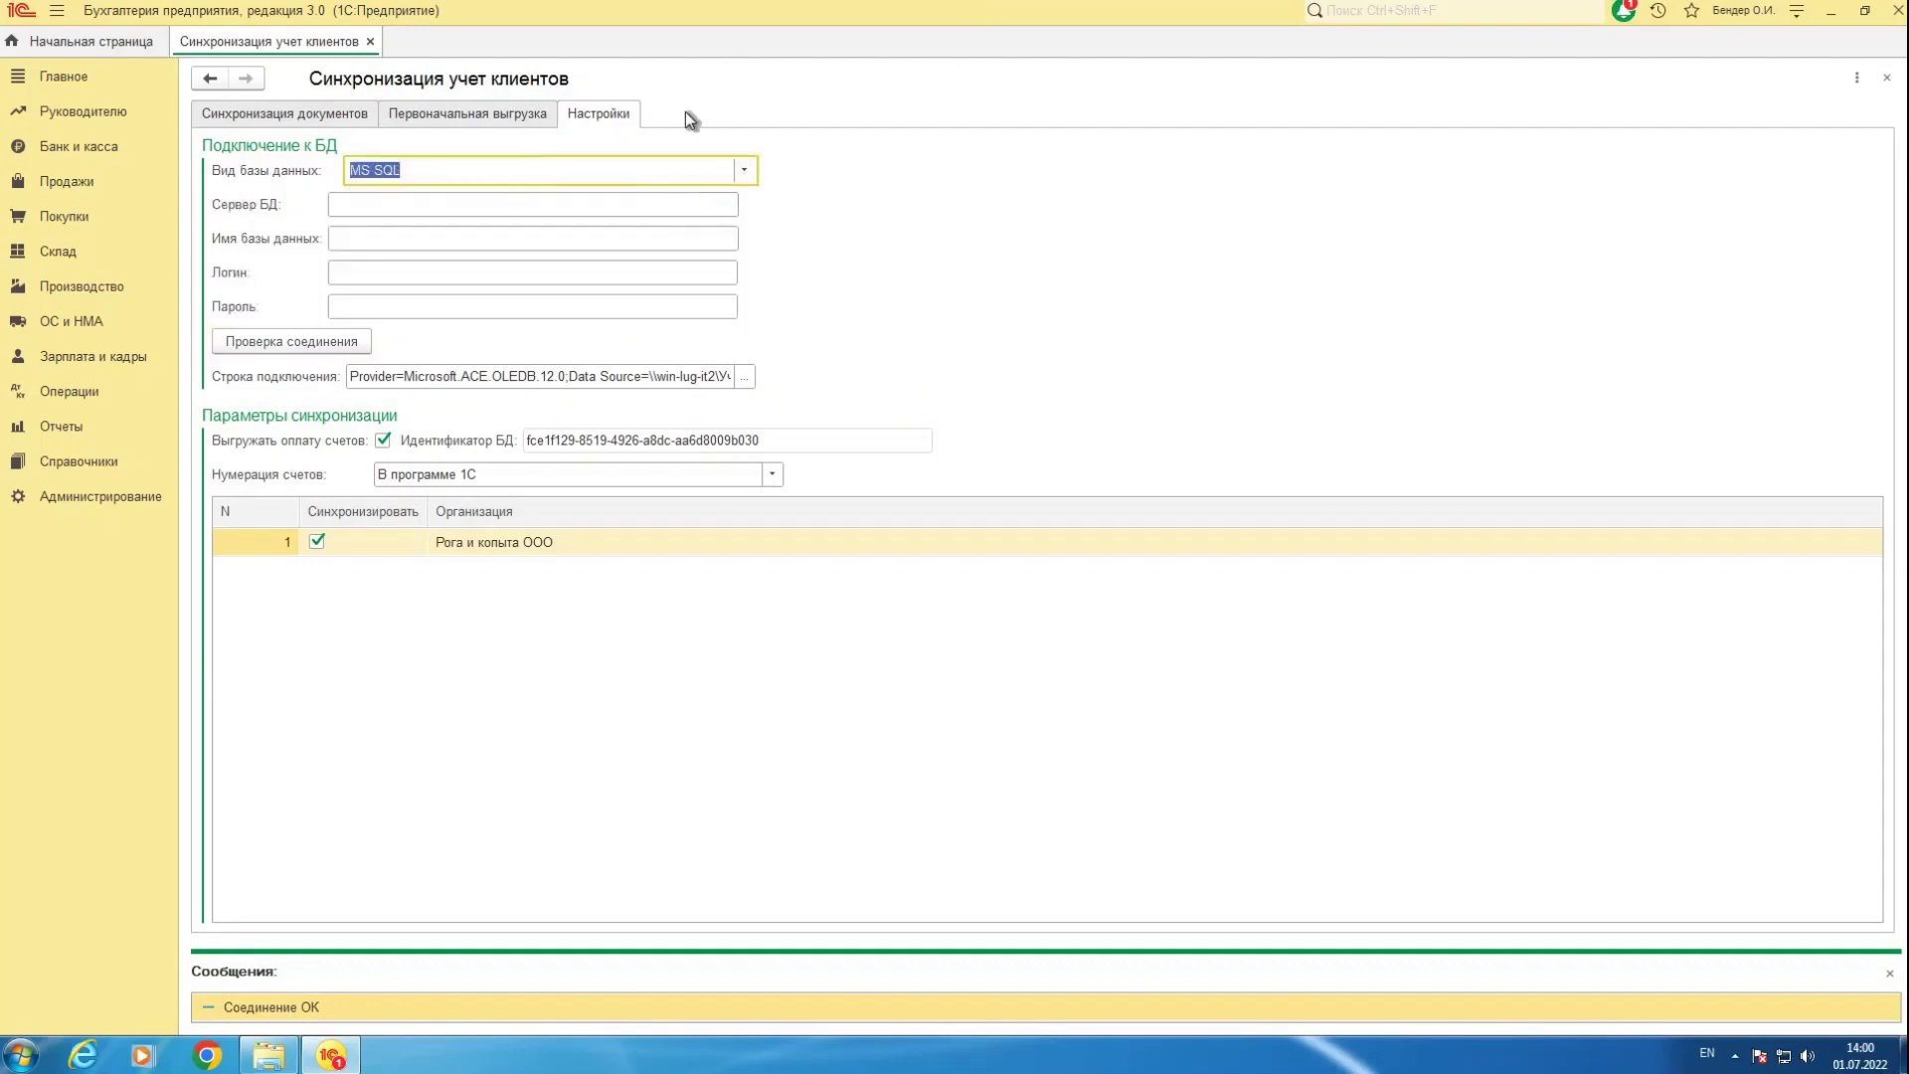
pyautogui.click(393, 206)
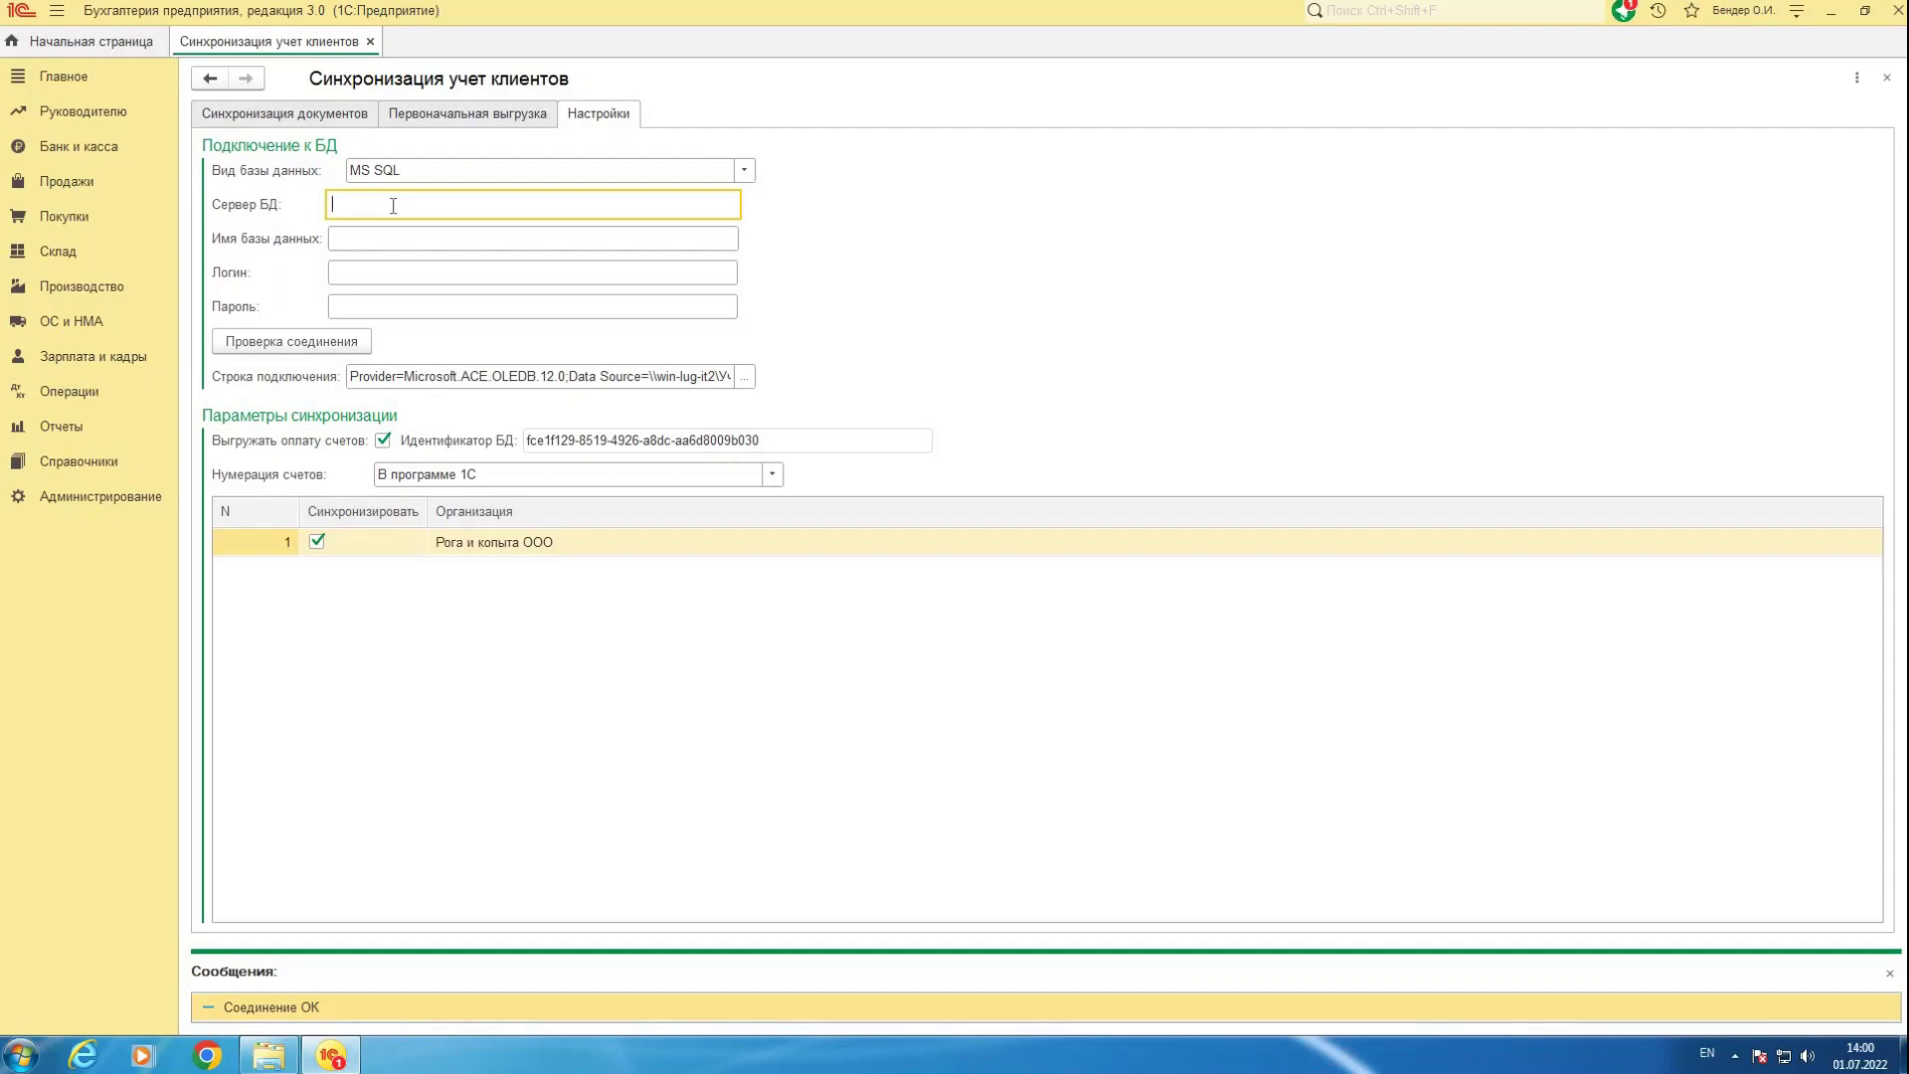
pyautogui.write('win-lug-it2\\')
pyautogui.write('SQLExpress')
pyautogui.click(360, 239)
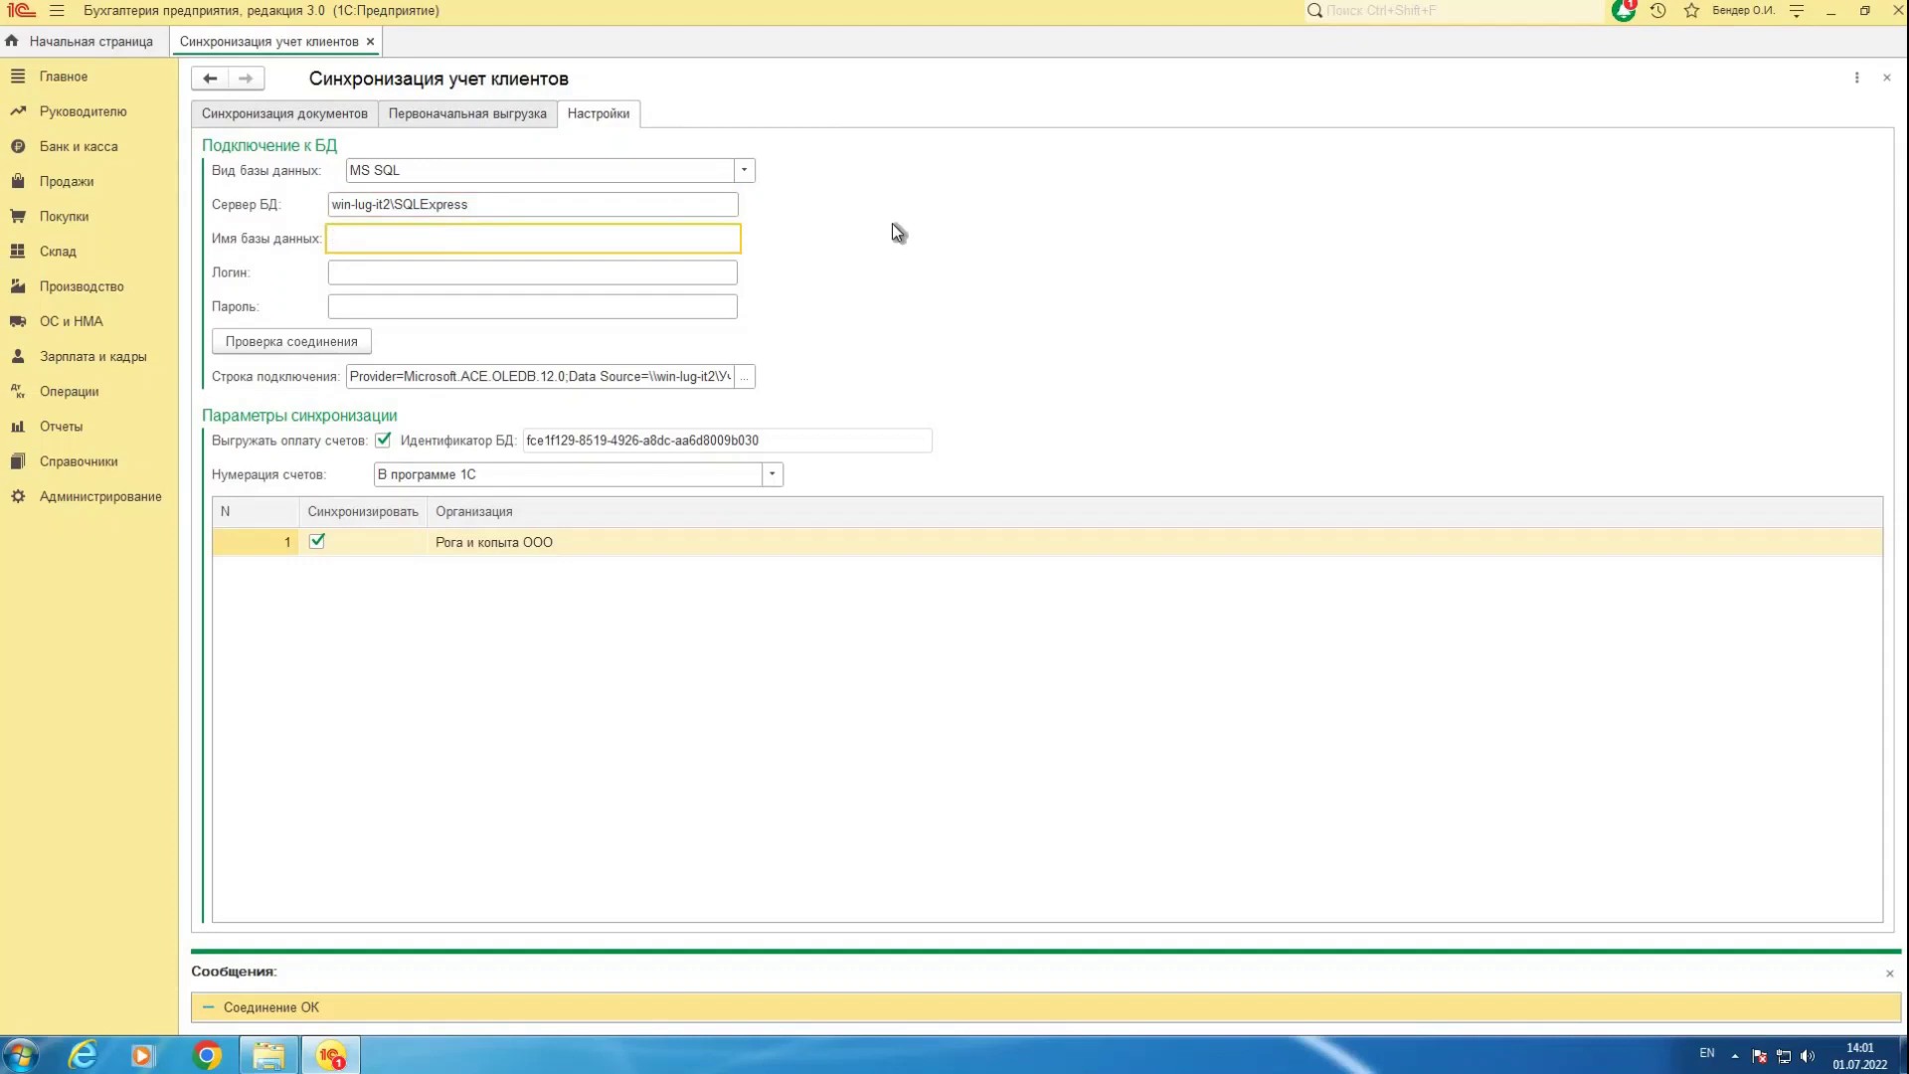
pyautogui.hotkey('alt', 'shift')
pyautogui.write('УчетКлиентов')
# Enter the login sa and the database password for the MS SQL connection, and test the connection.
pyautogui.click(541, 265)
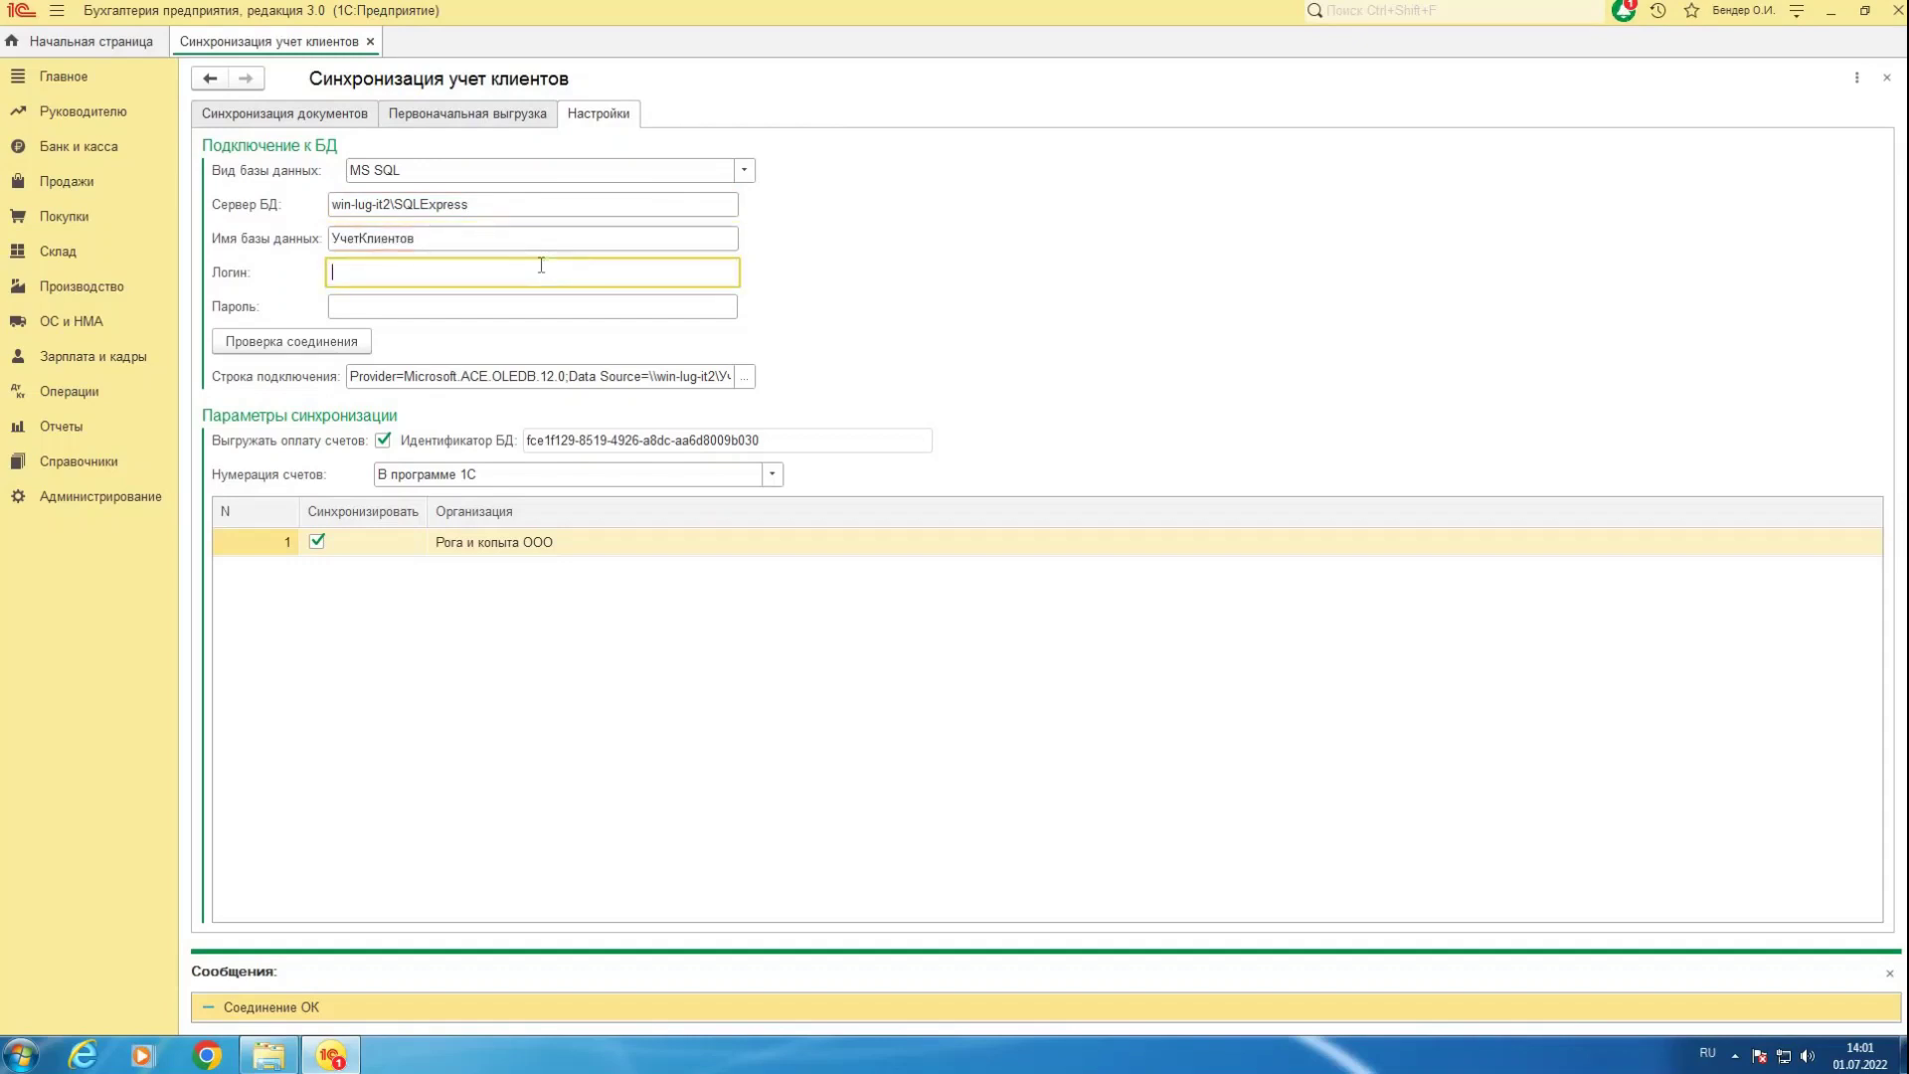
pyautogui.hotkey('alt', 'shift')
pyautogui.write('sa')
pyautogui.click(416, 299)
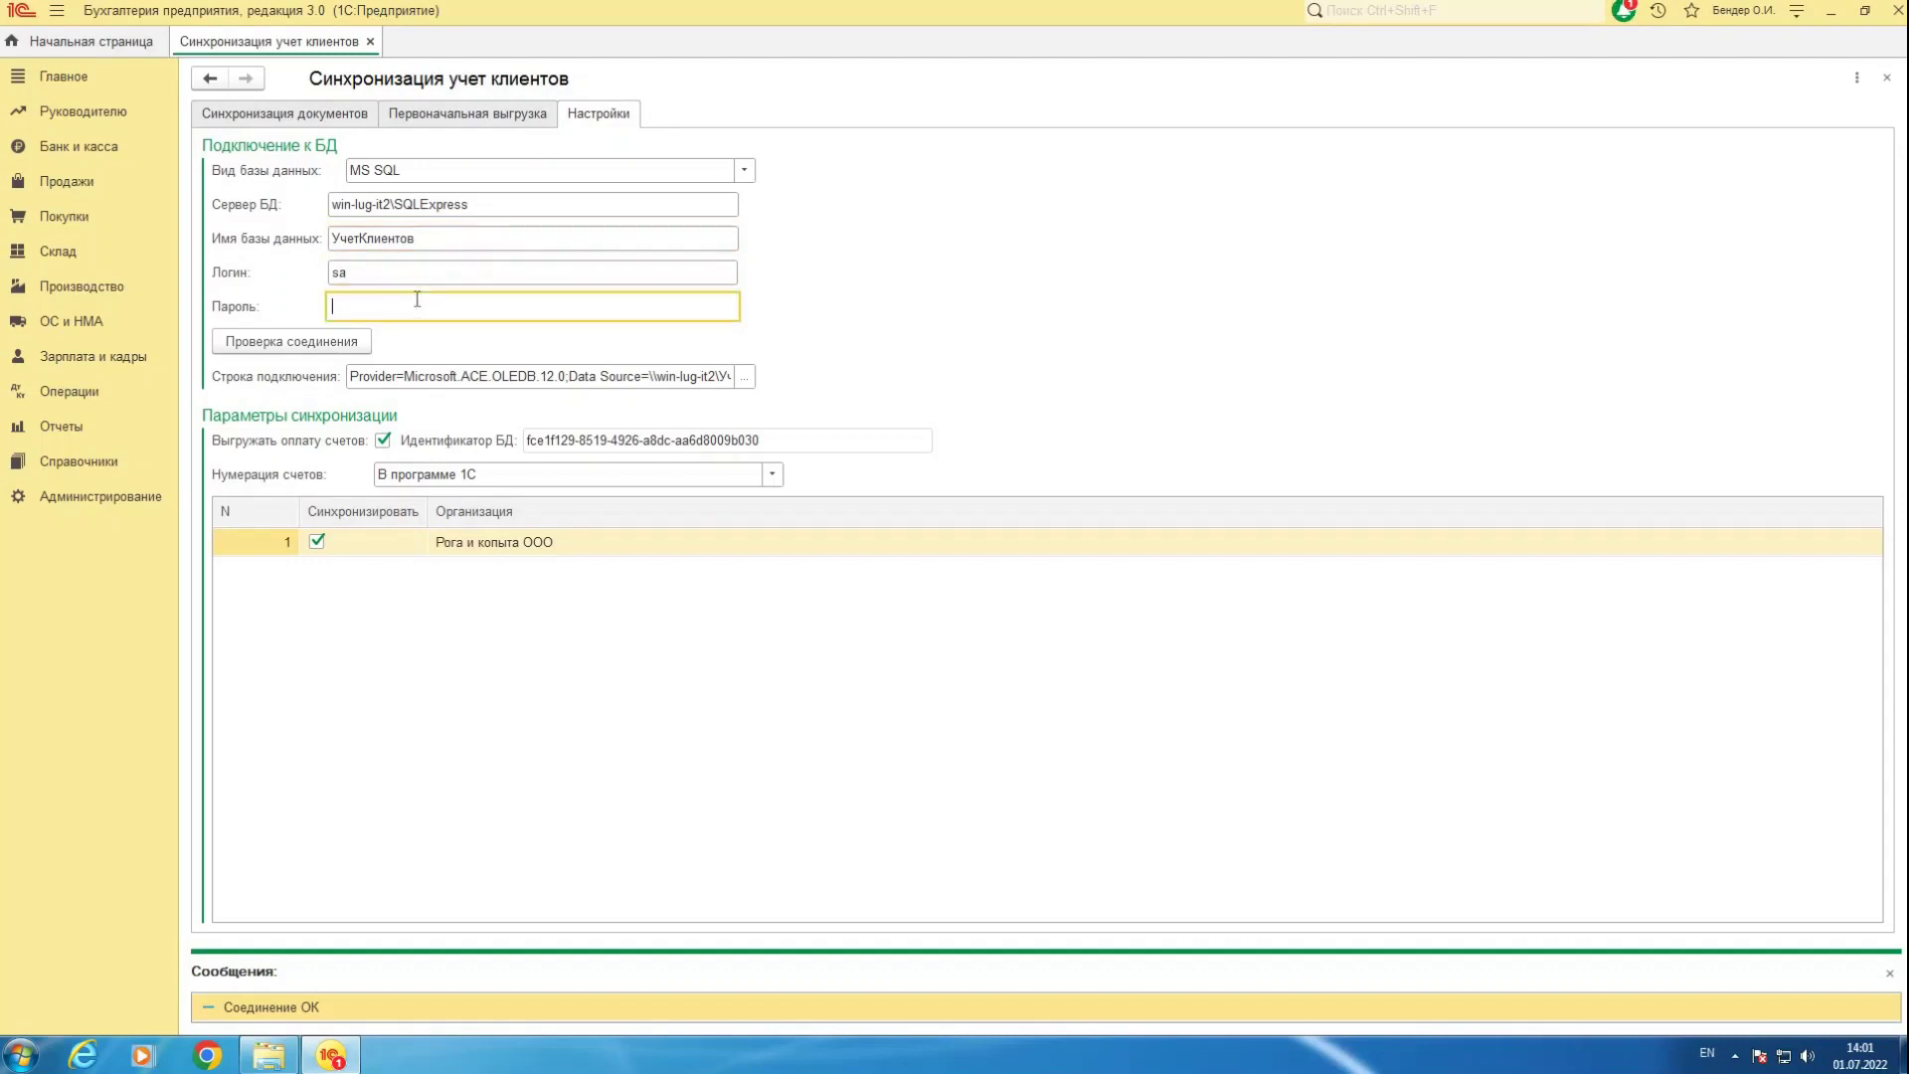
pyautogui.write('*****')
pyautogui.click(322, 336)
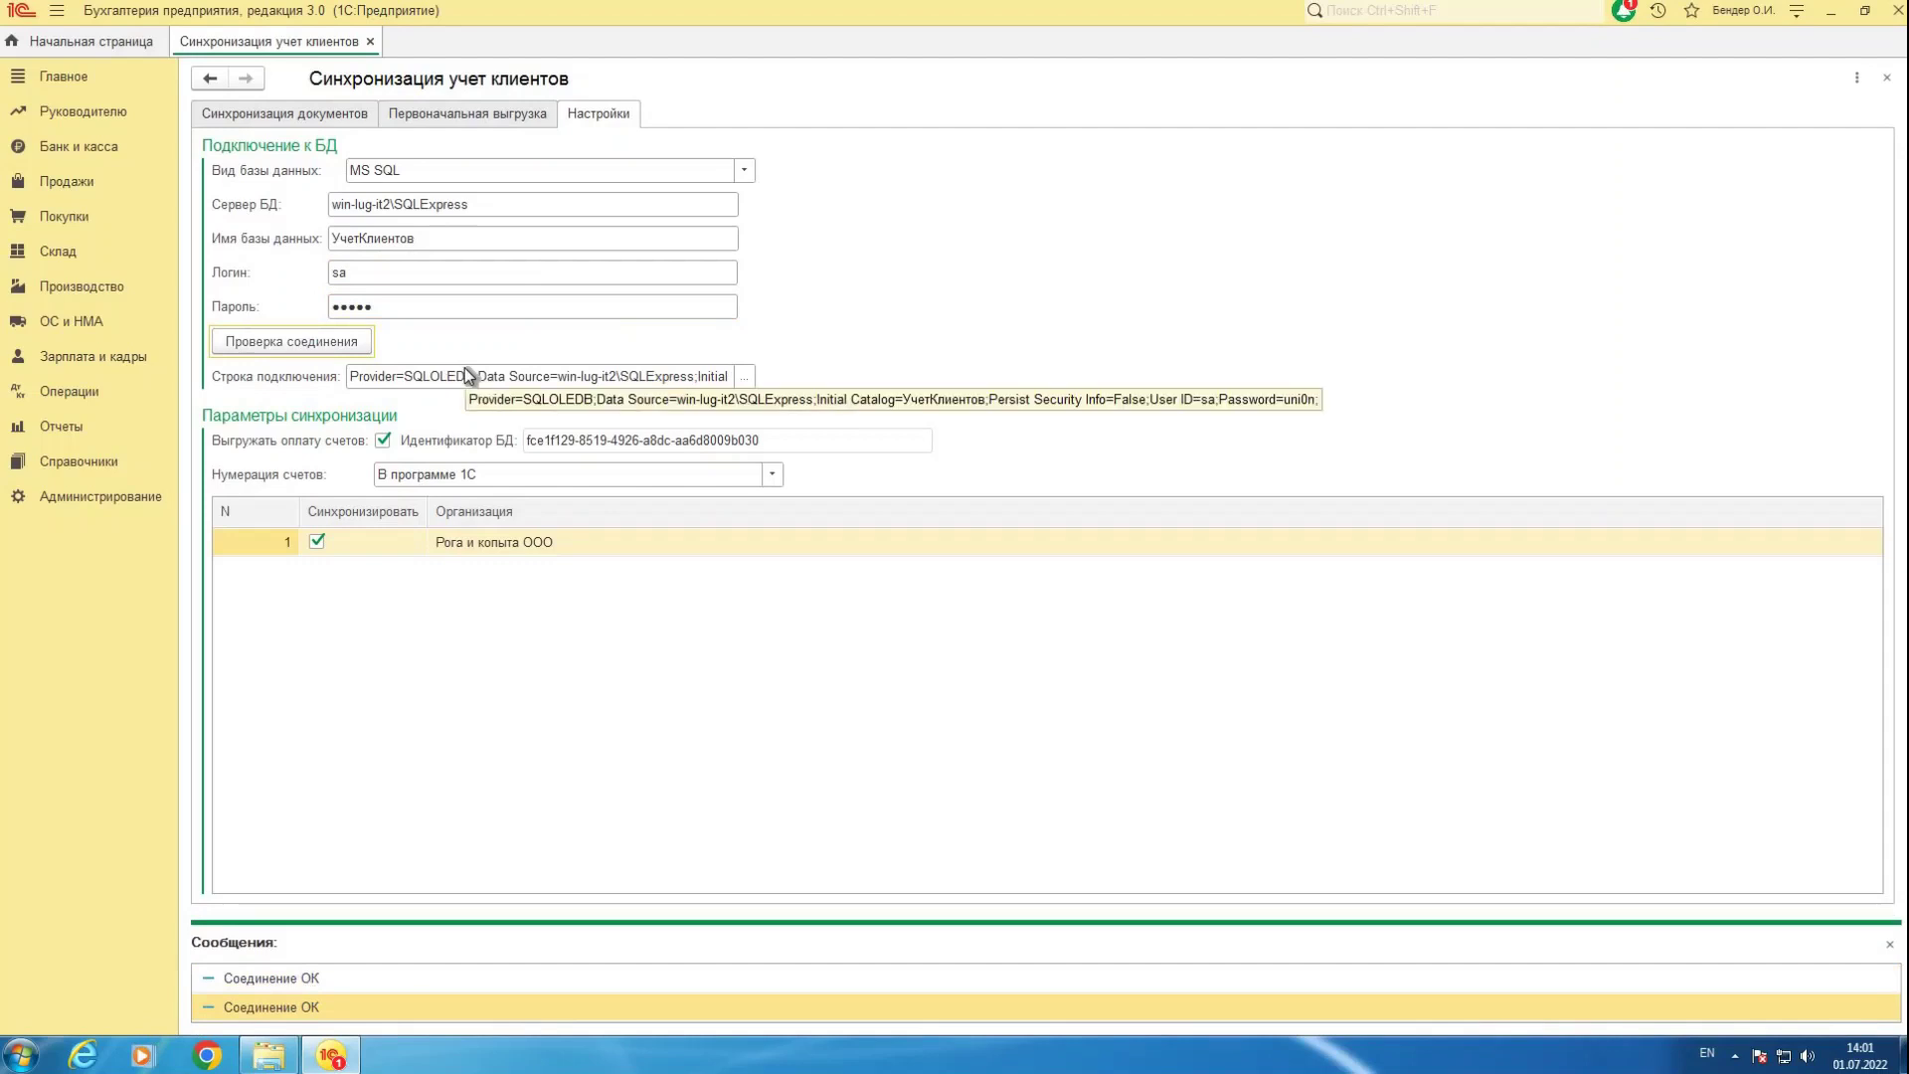
# Return the database type to ACCESS, reselect NewDatabase.mdb from the Demo folder to rebuild the connection string, and test the connection.
pyautogui.click(745, 171)
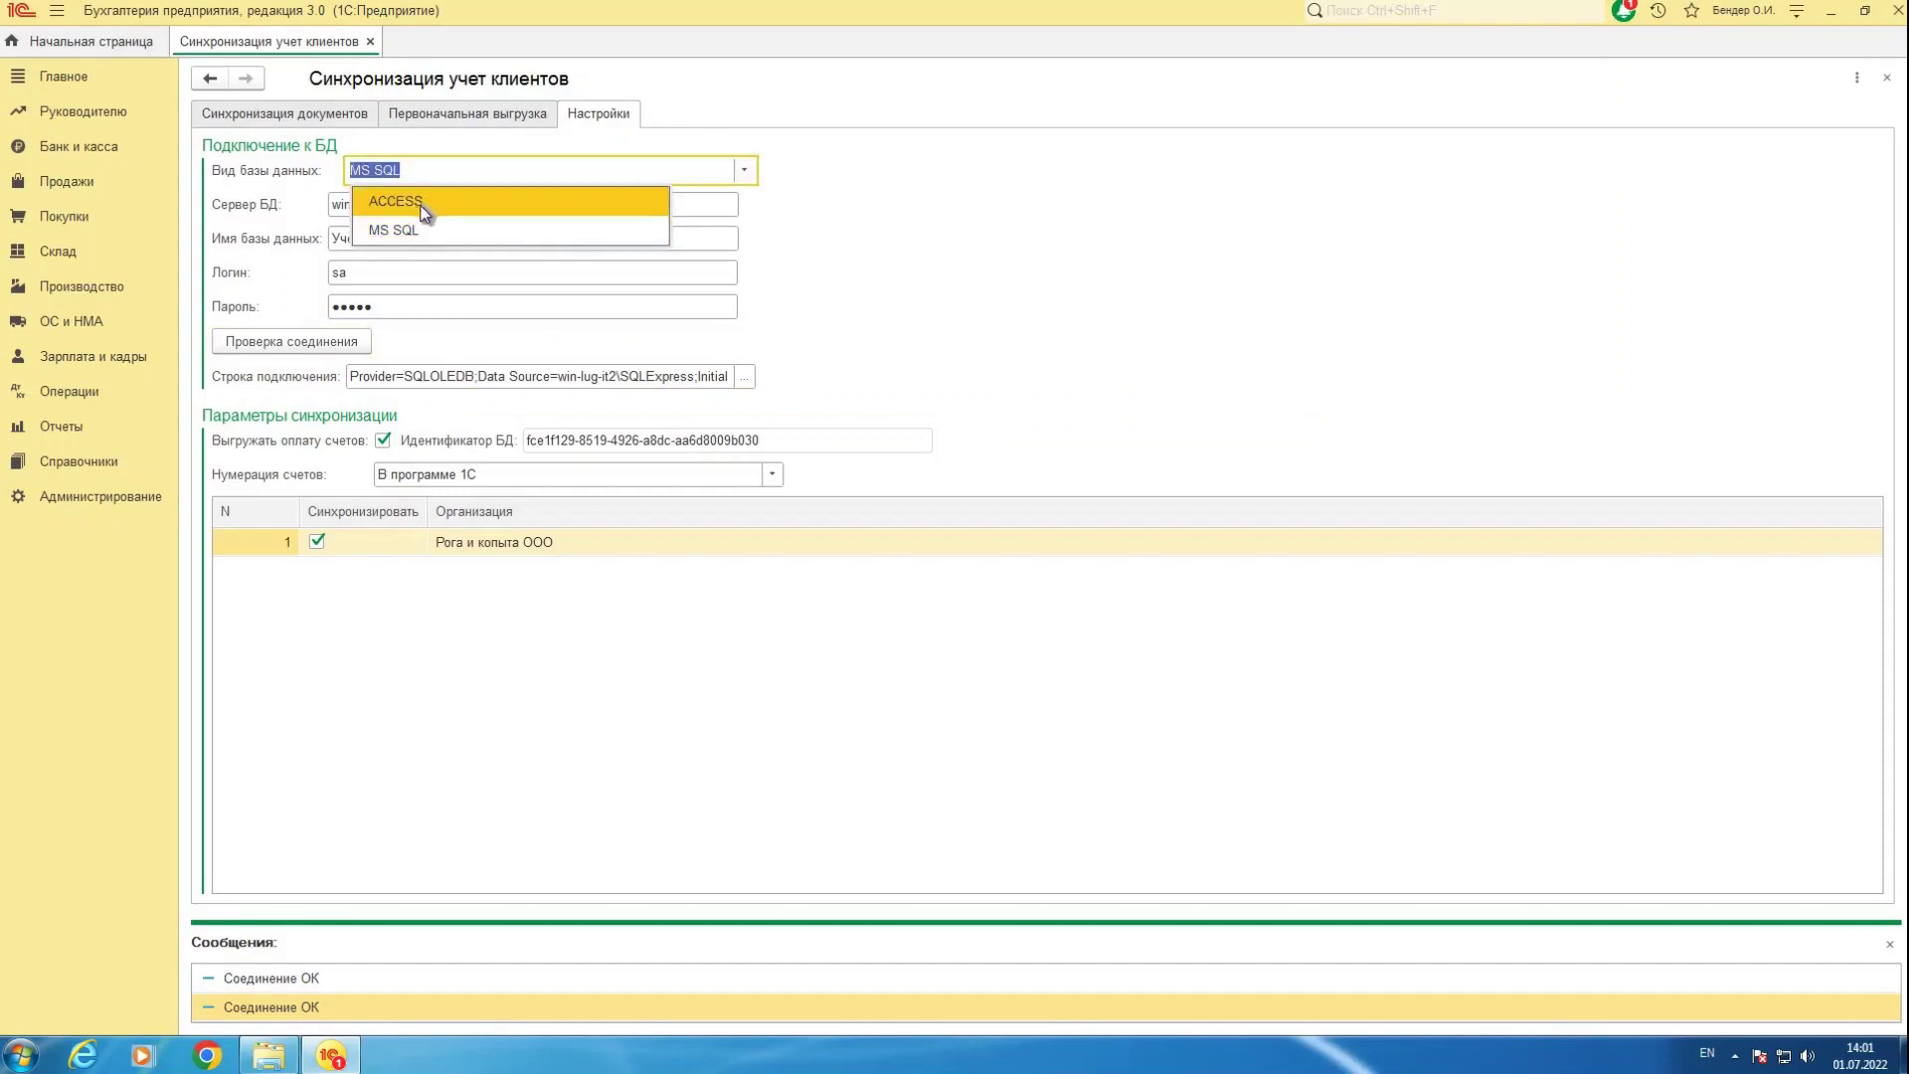
pyautogui.click(427, 203)
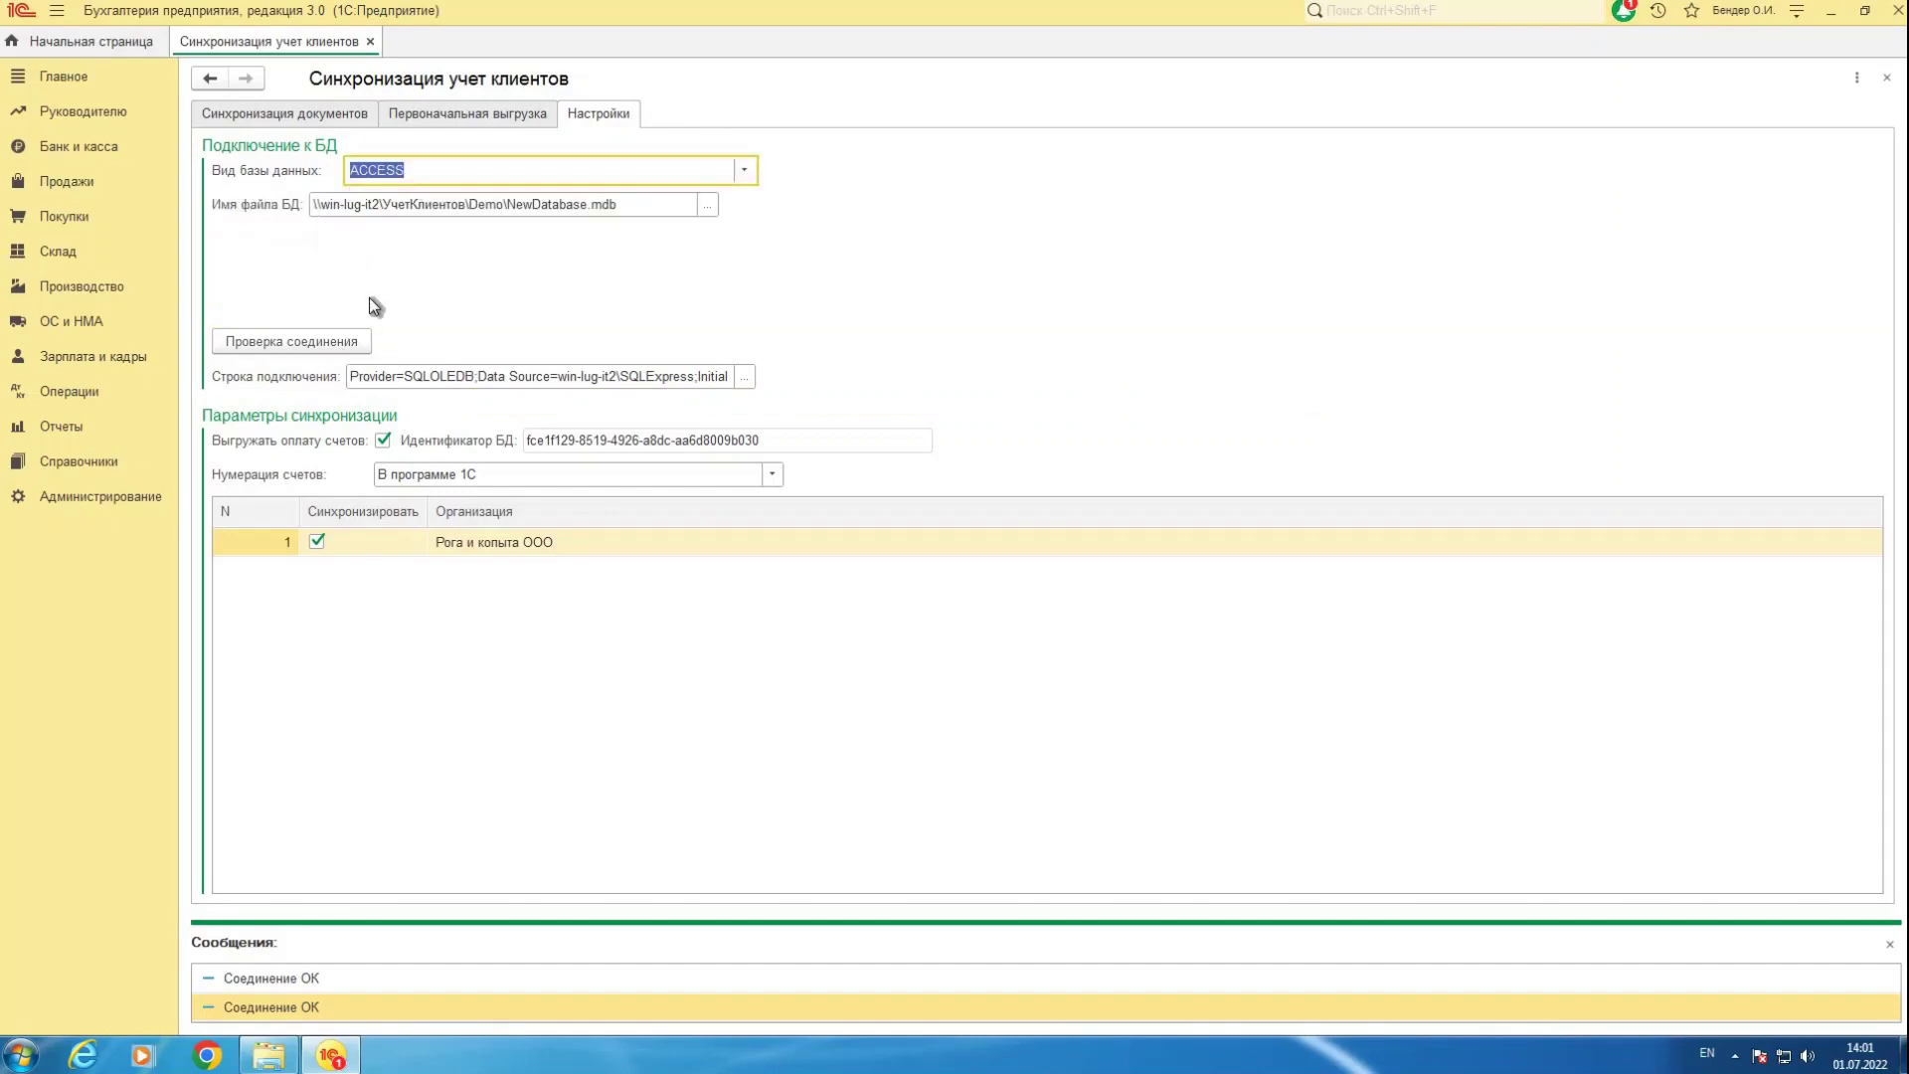
pyautogui.click(705, 202)
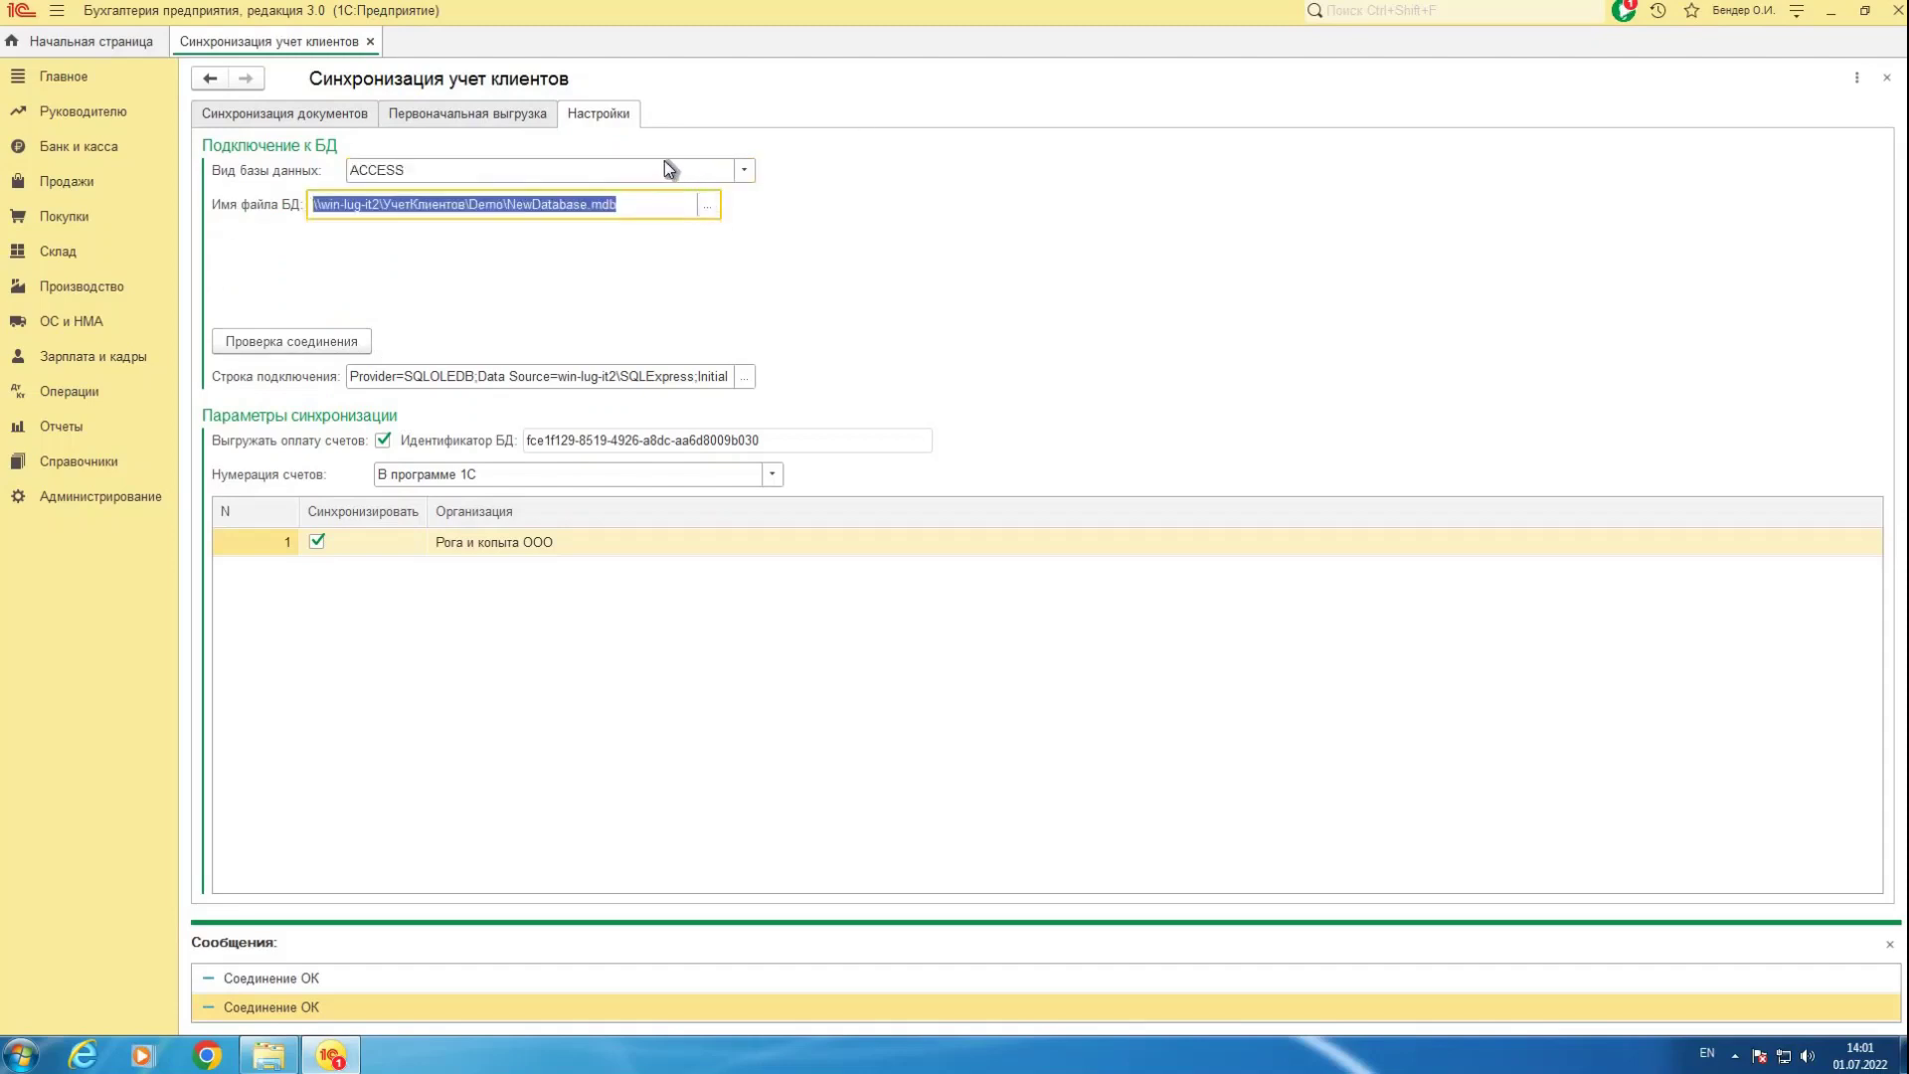
pyautogui.doubleClick(235, 174)
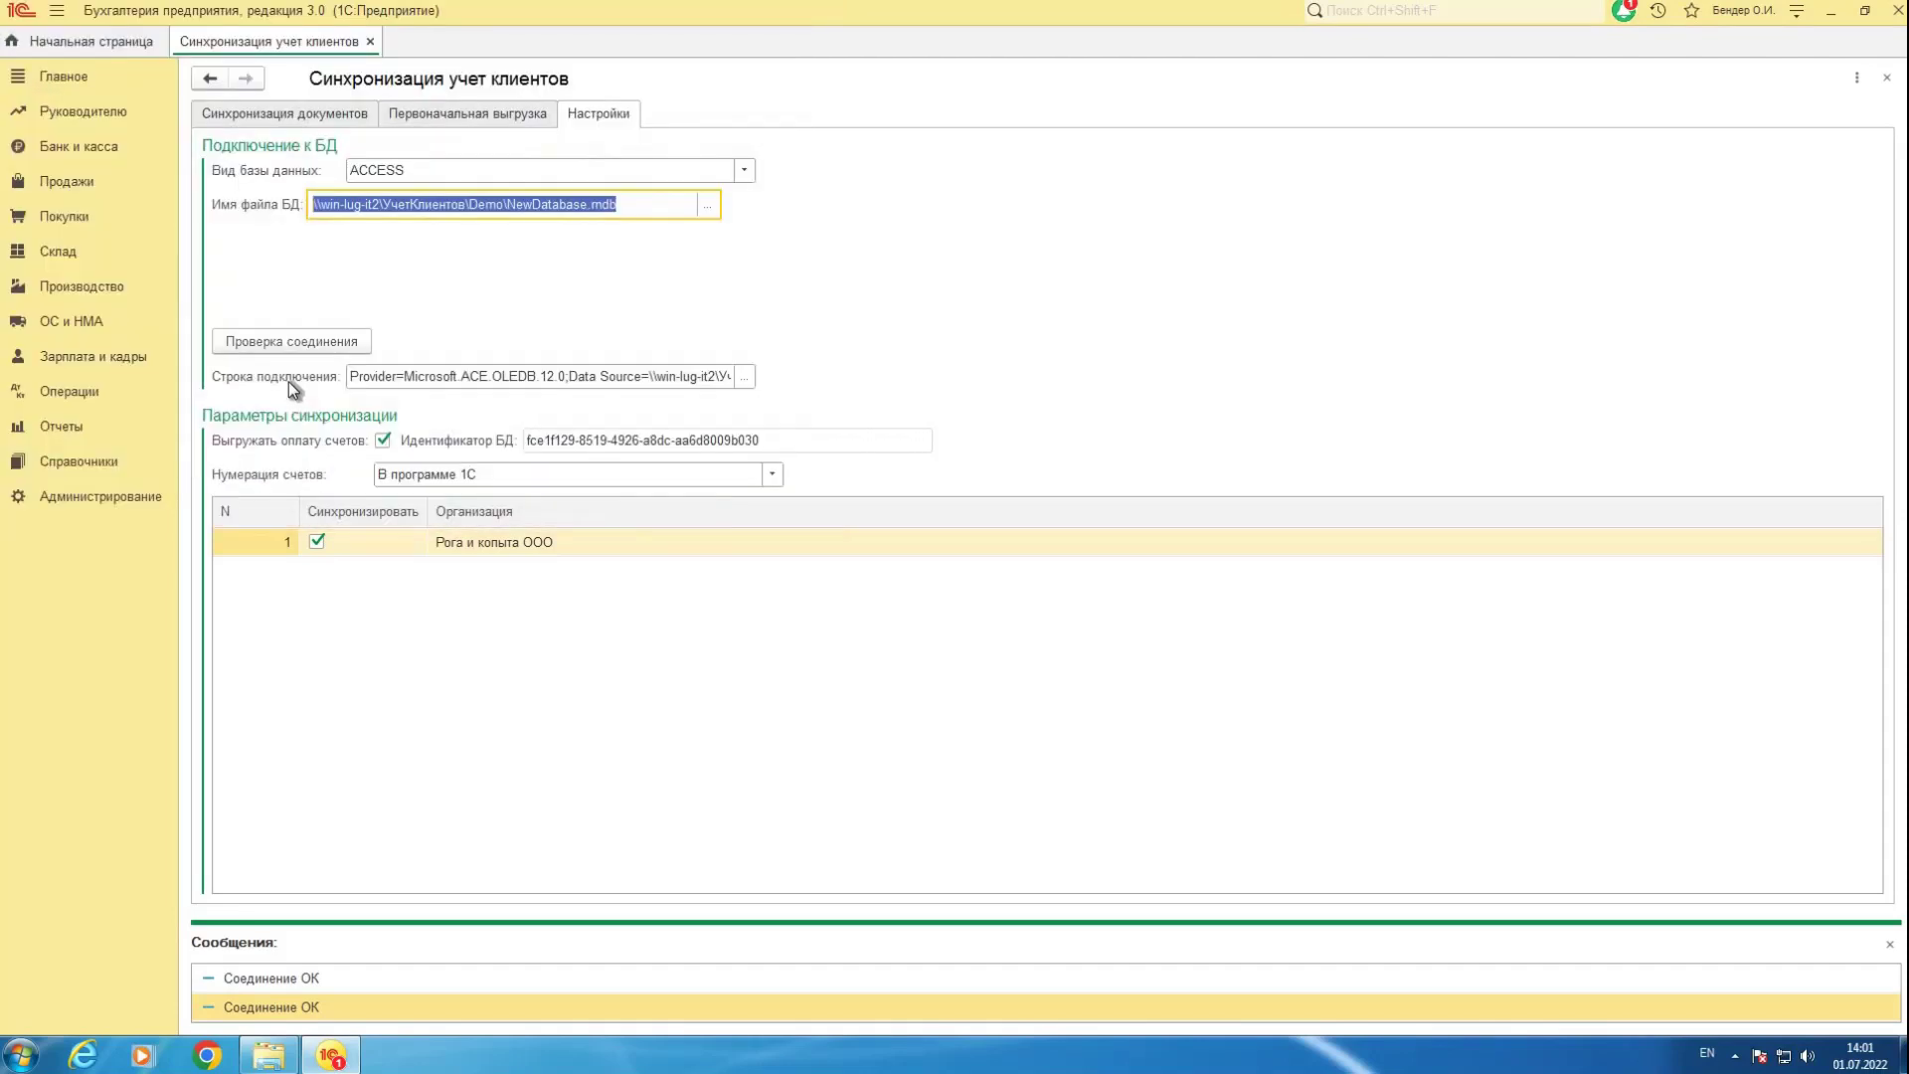
pyautogui.click(279, 342)
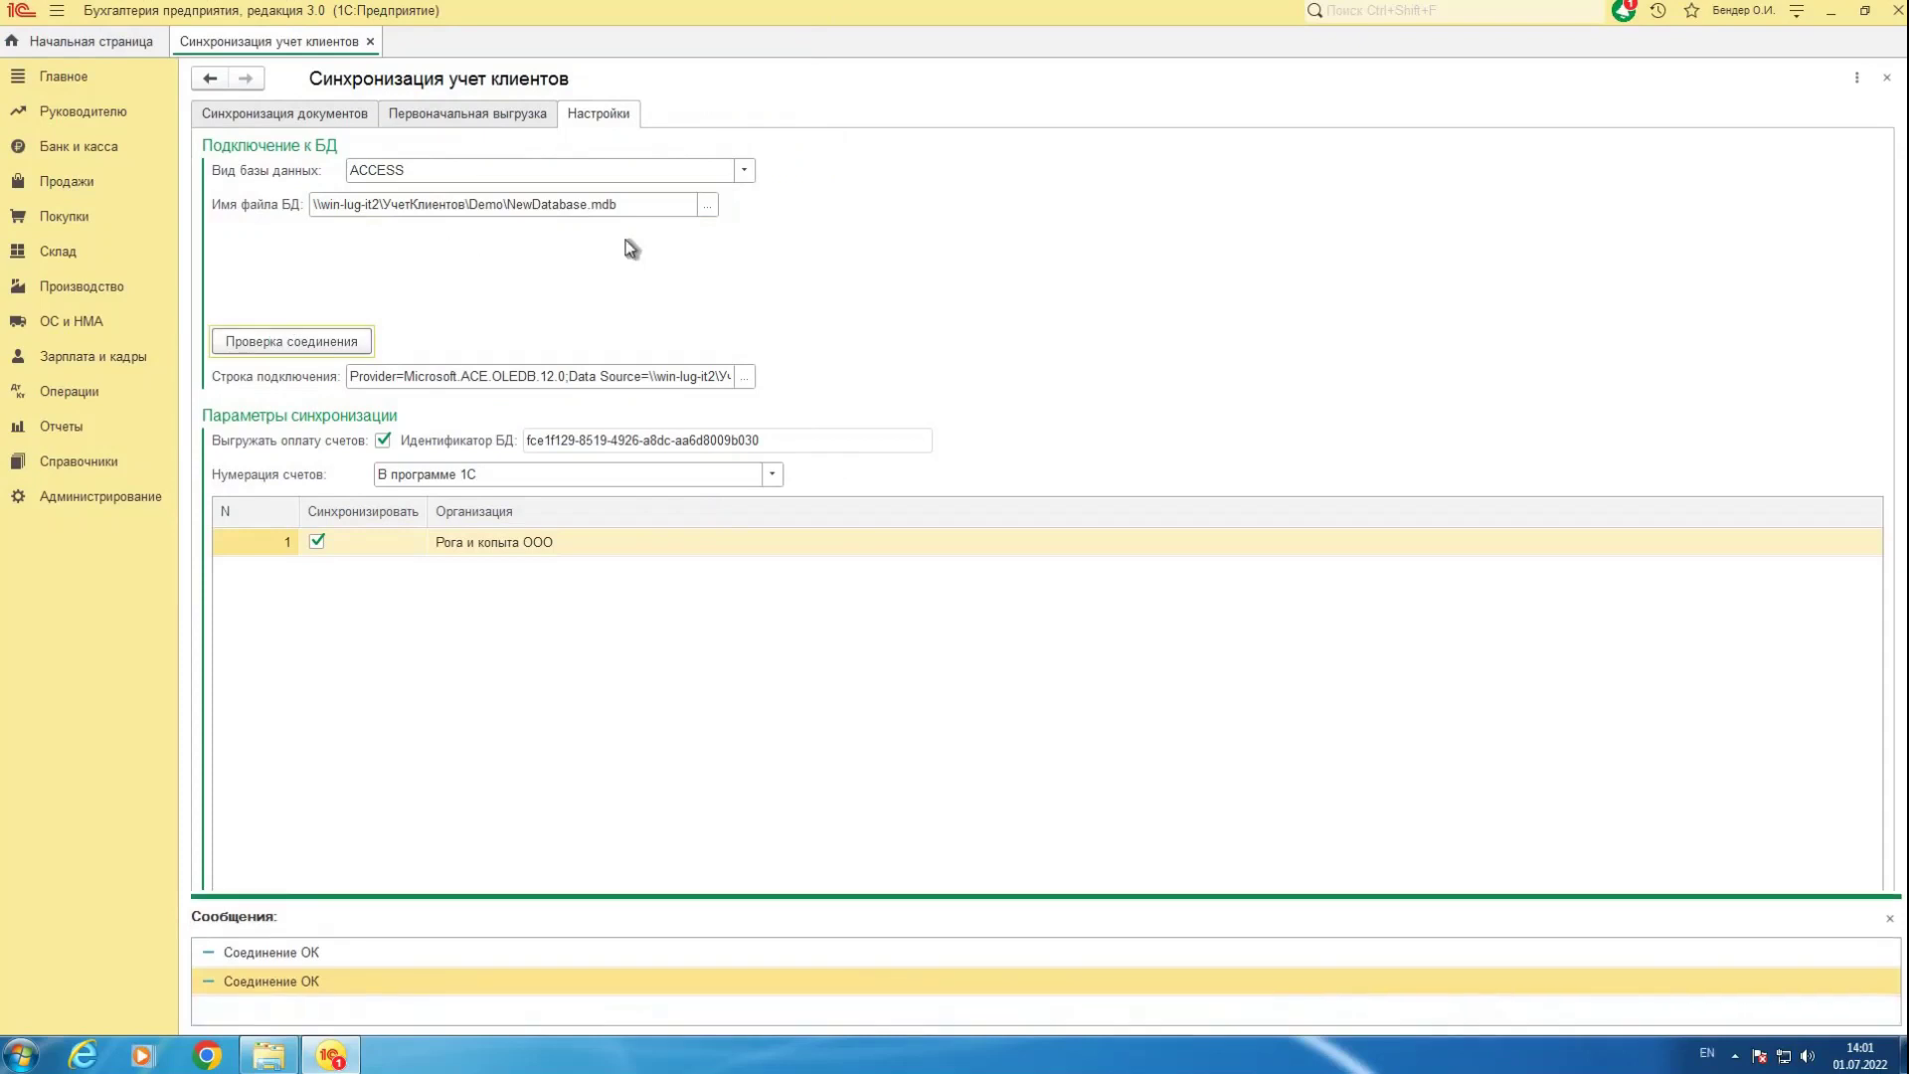